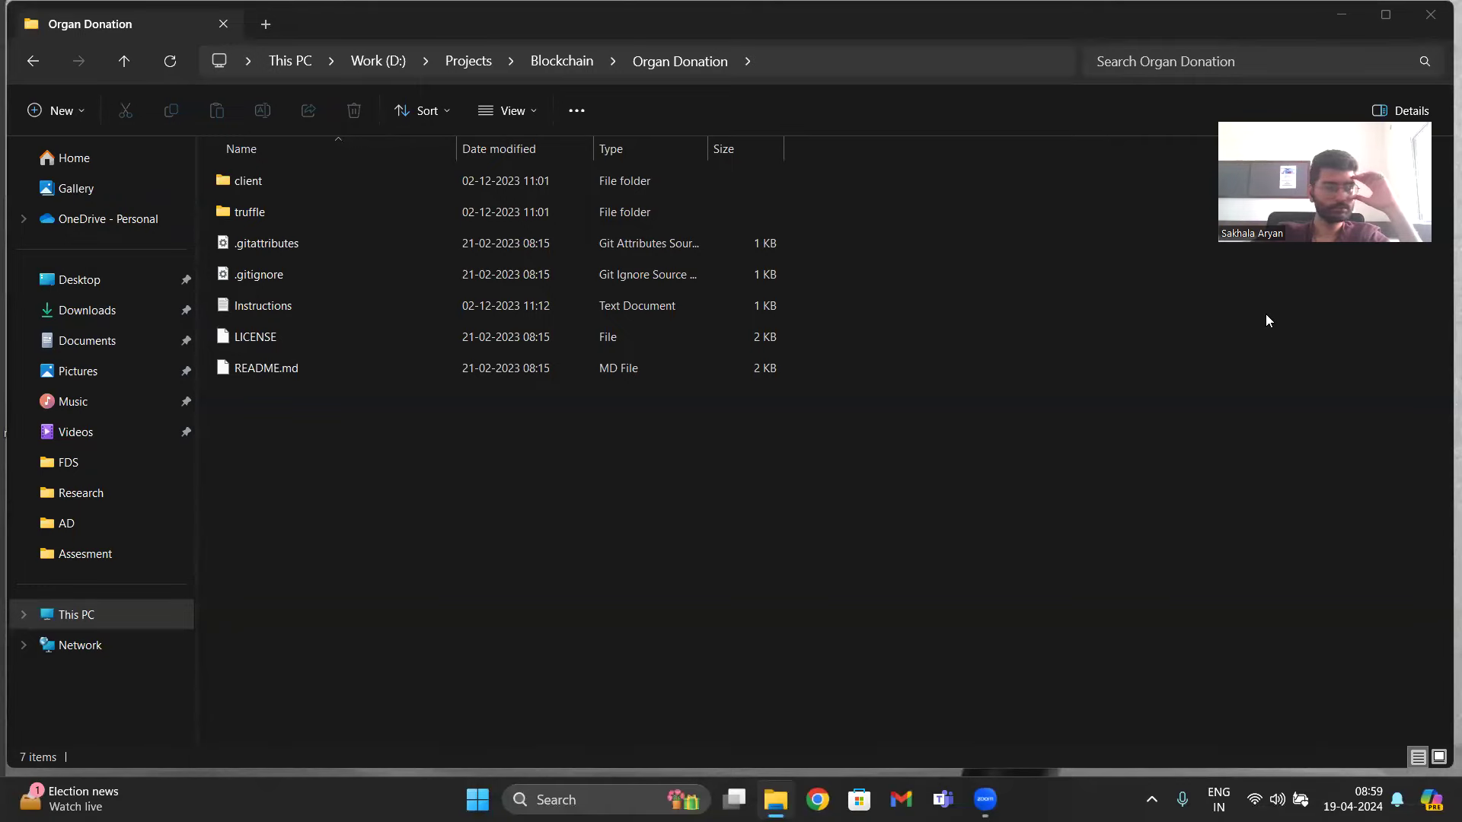
- Open a command prompt in the project folder with cmd and launch VS Code there using 'code .'
left_click(991, 67)
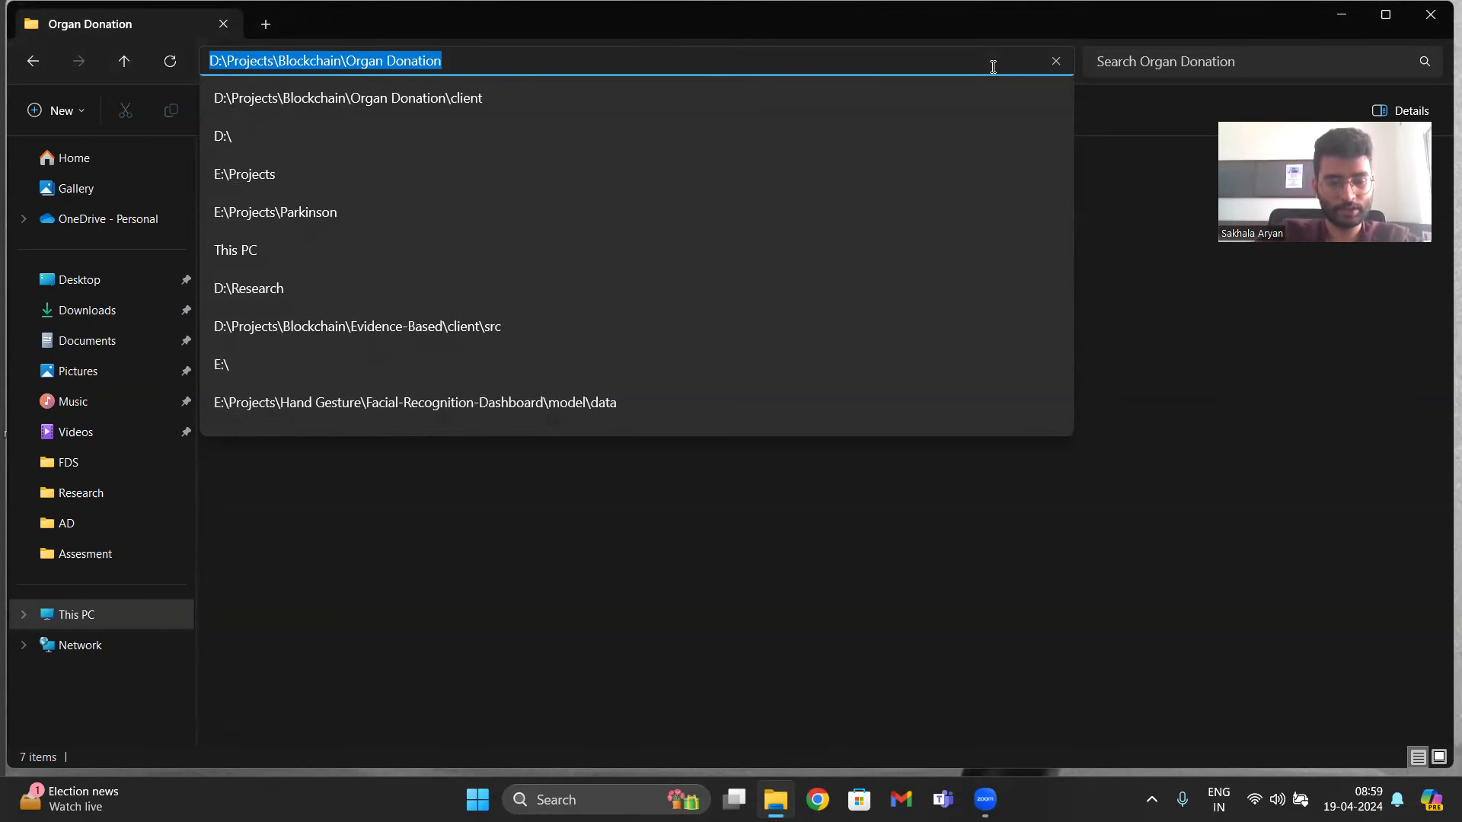
type("cmd")
key("Return")
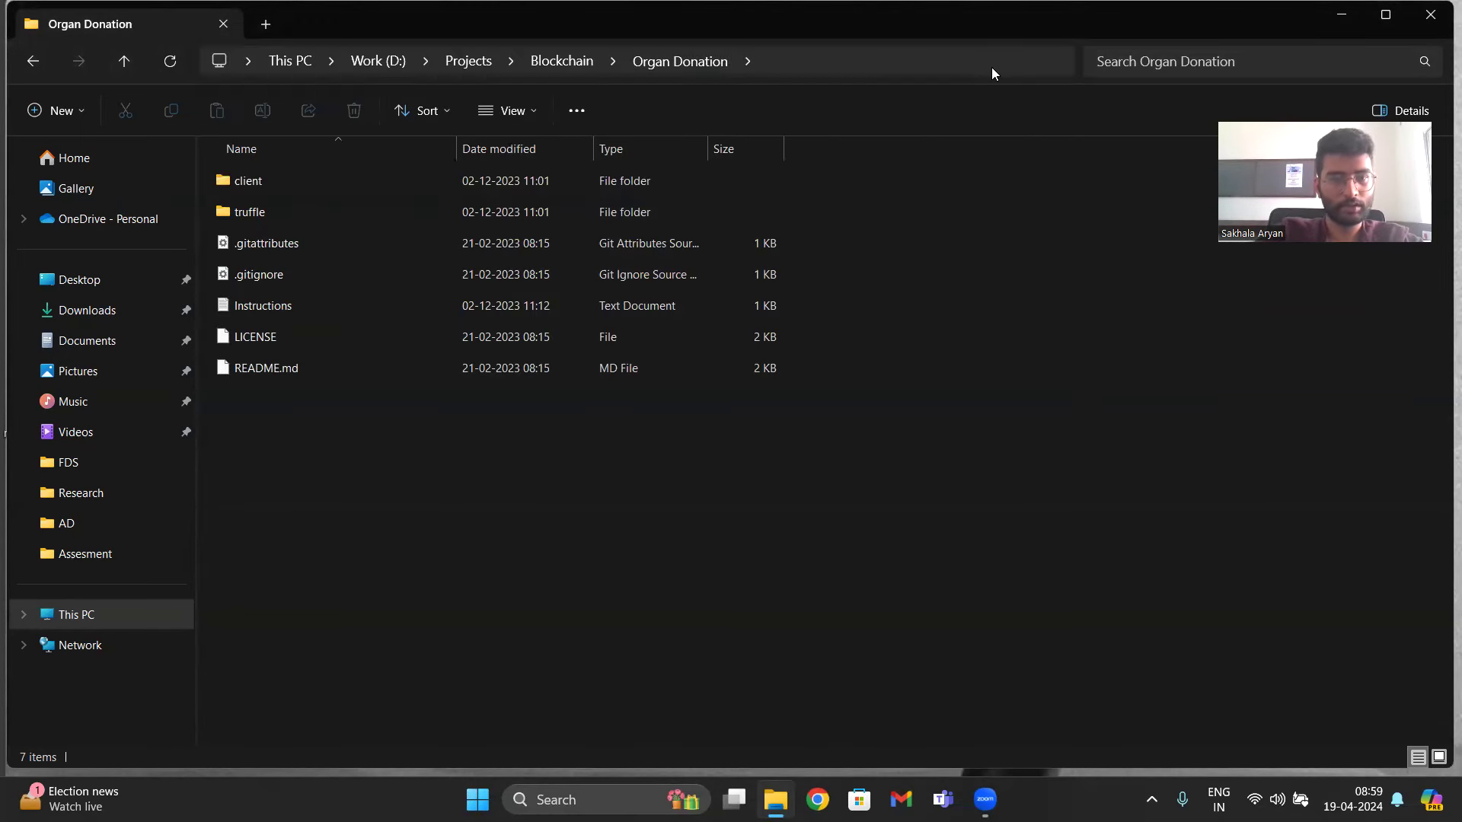
type("code ")
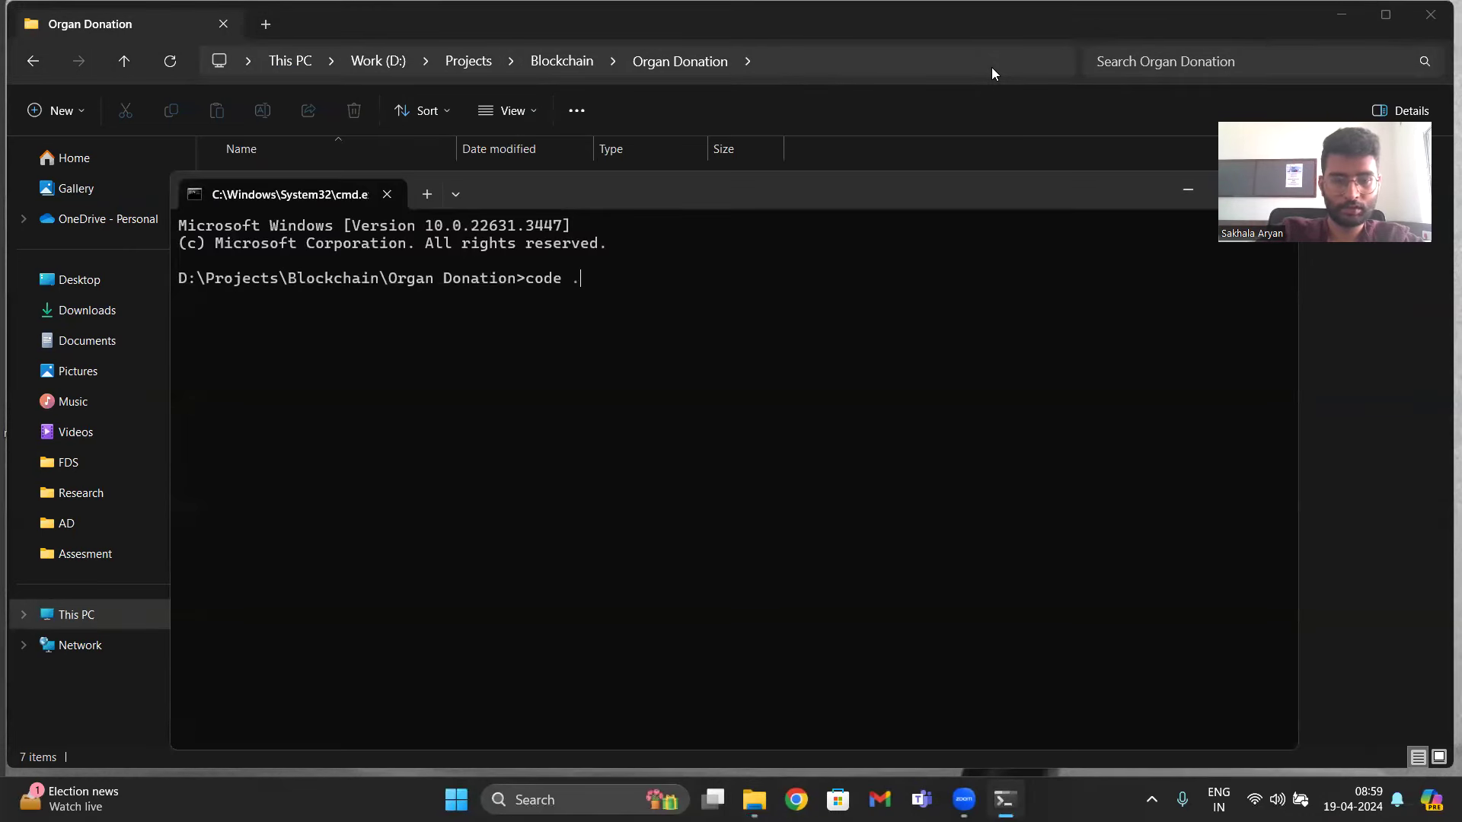
type(".")
key("Return")
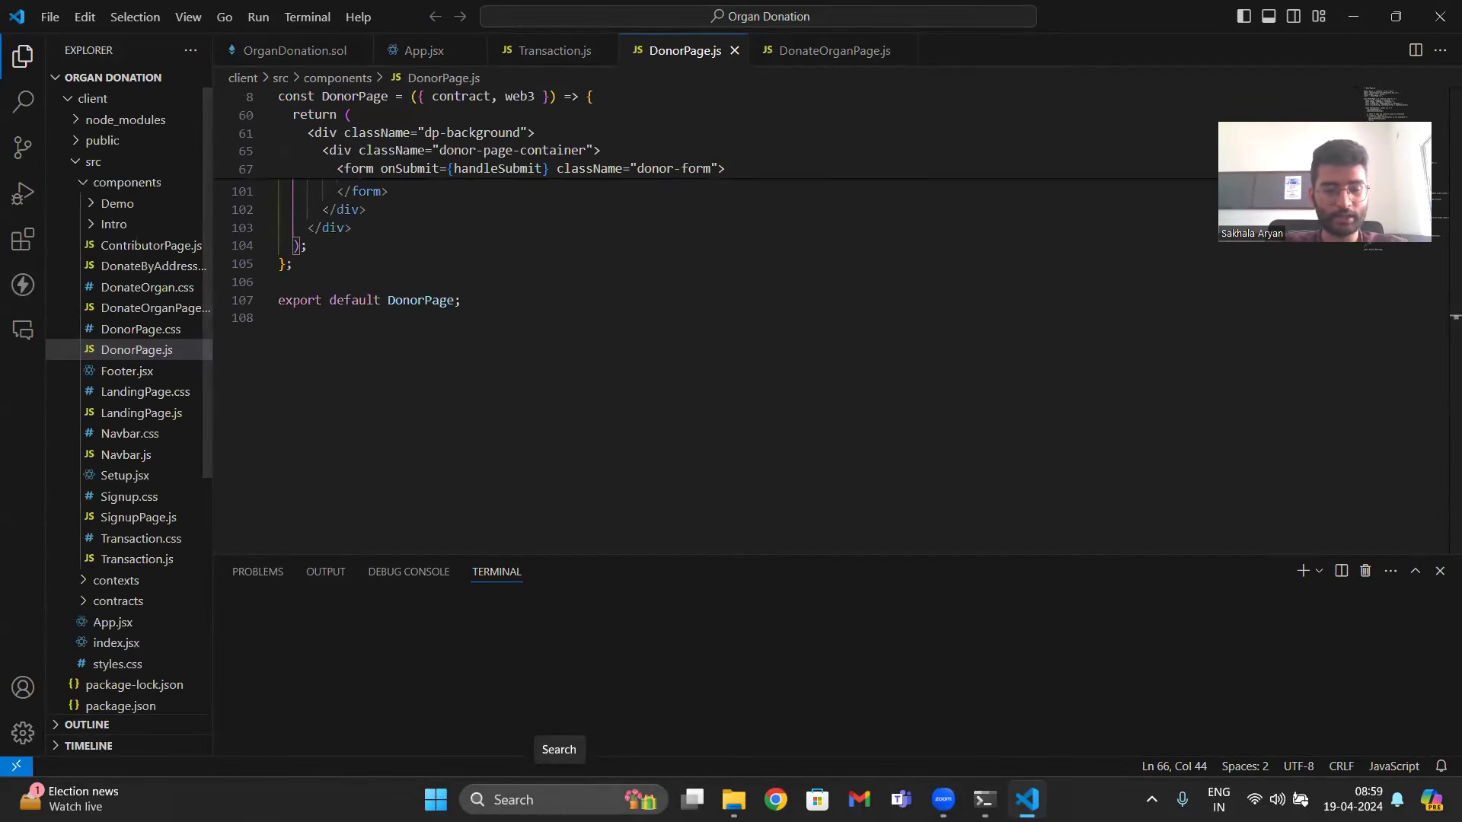
- Search Windows for Ganache and launch the app
left_click(559, 799)
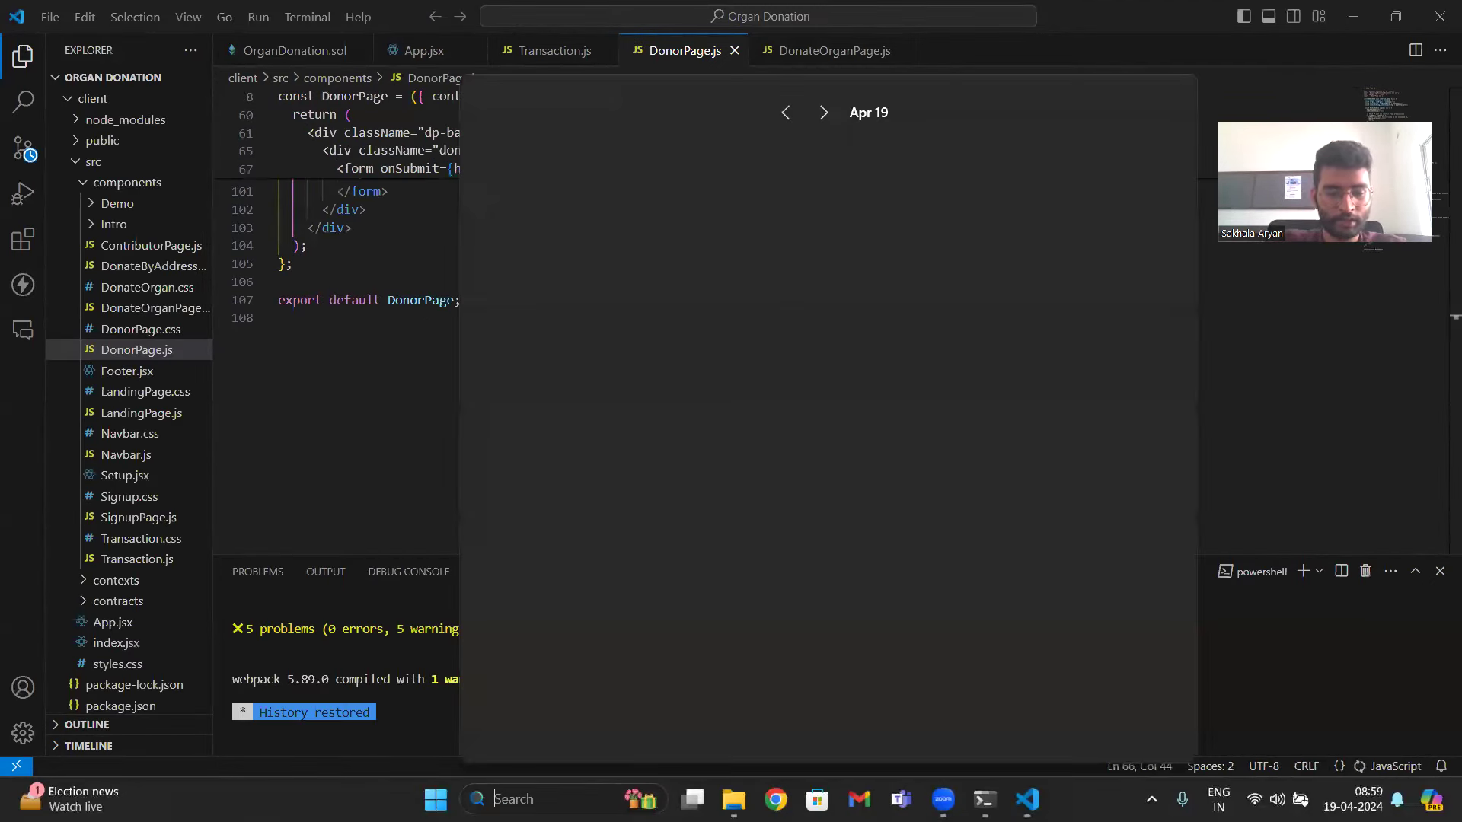
type("Ganache")
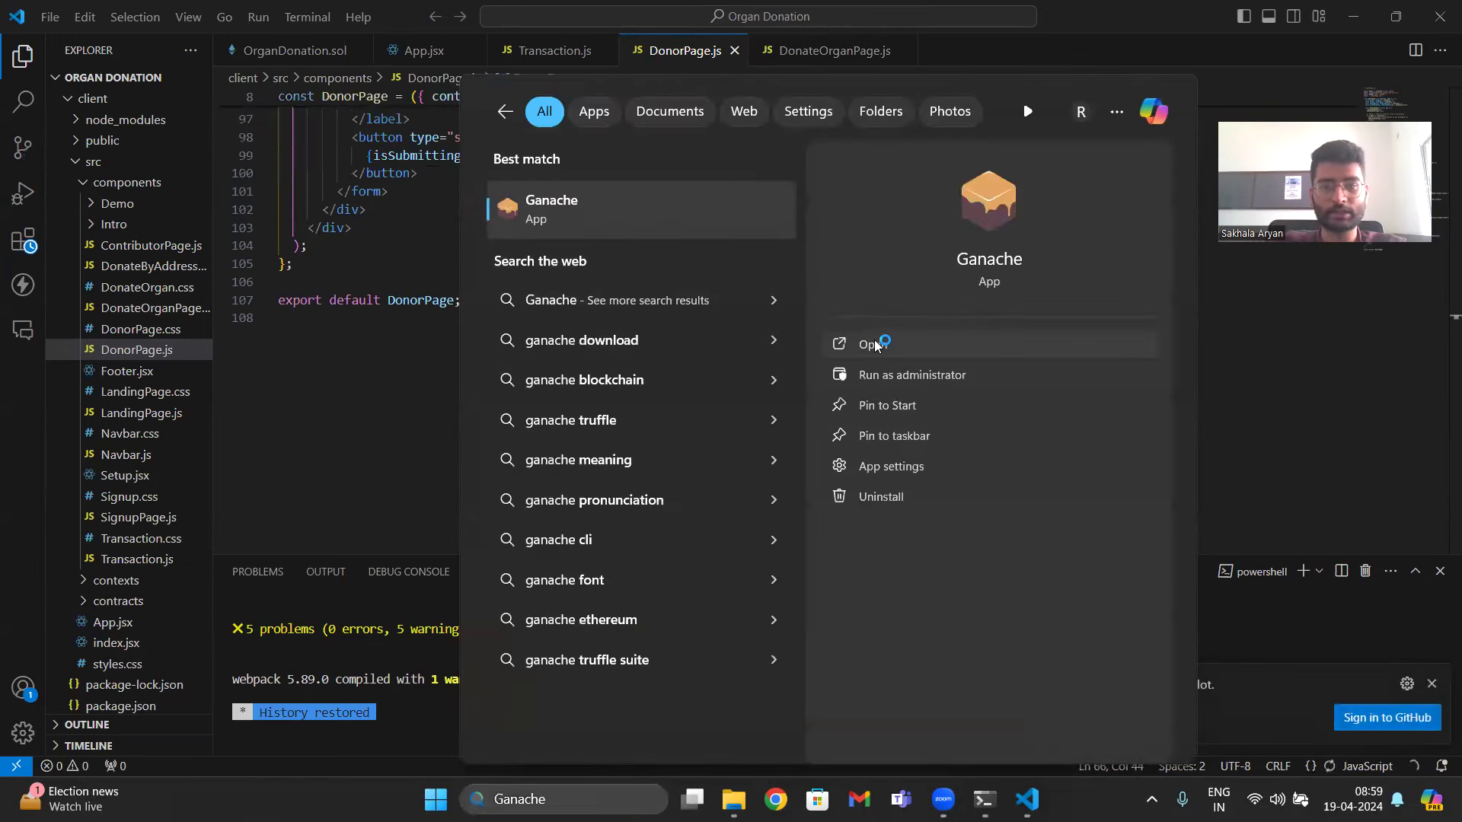
left_click(876, 340)
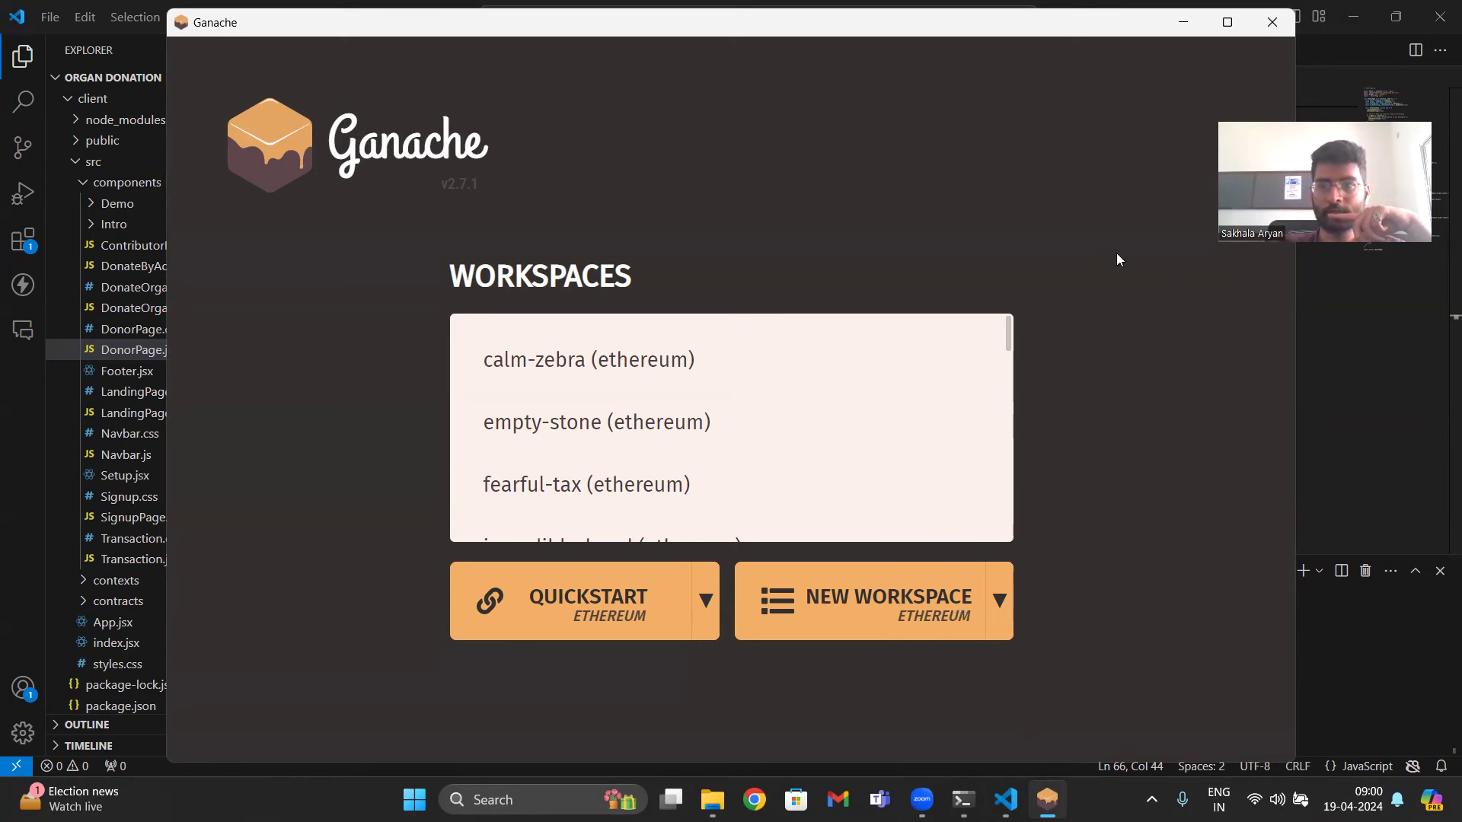
- Move the terminal into the truffle folder and start a Quickstart workspace in Ganache
left_click(1360, 619)
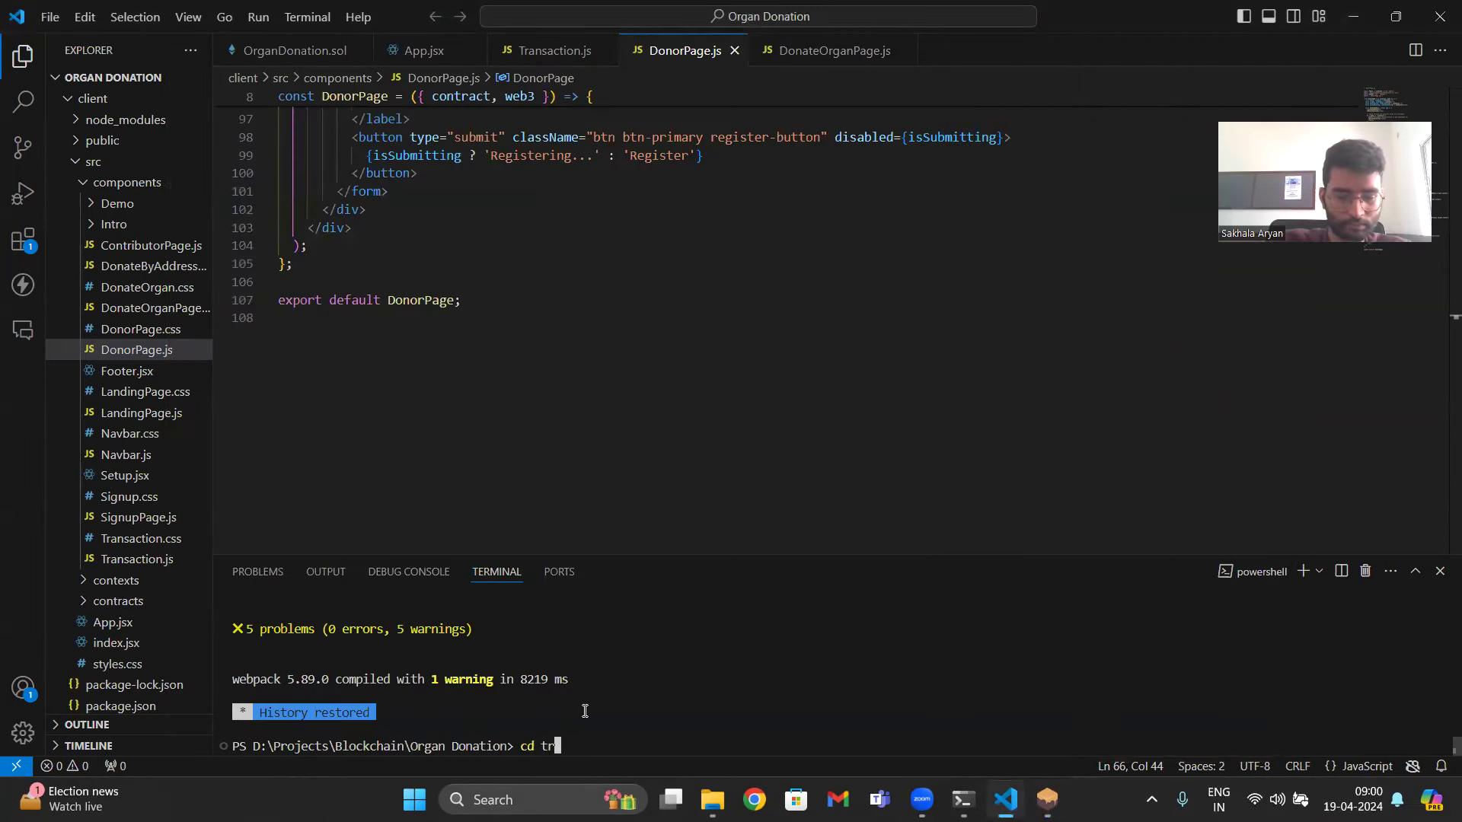
type("cd truffle")
key("Return")
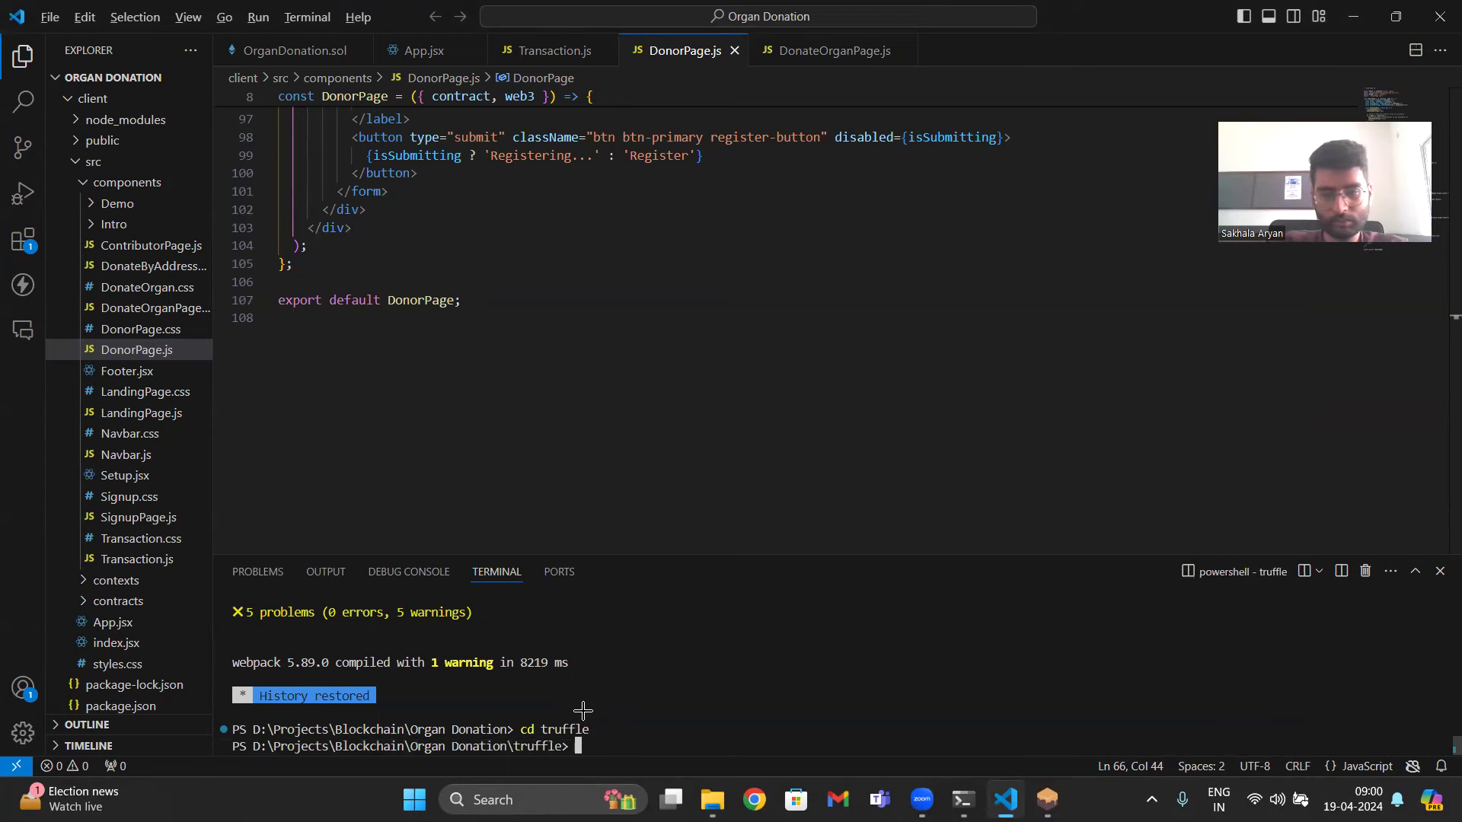
key("alt+Tab")
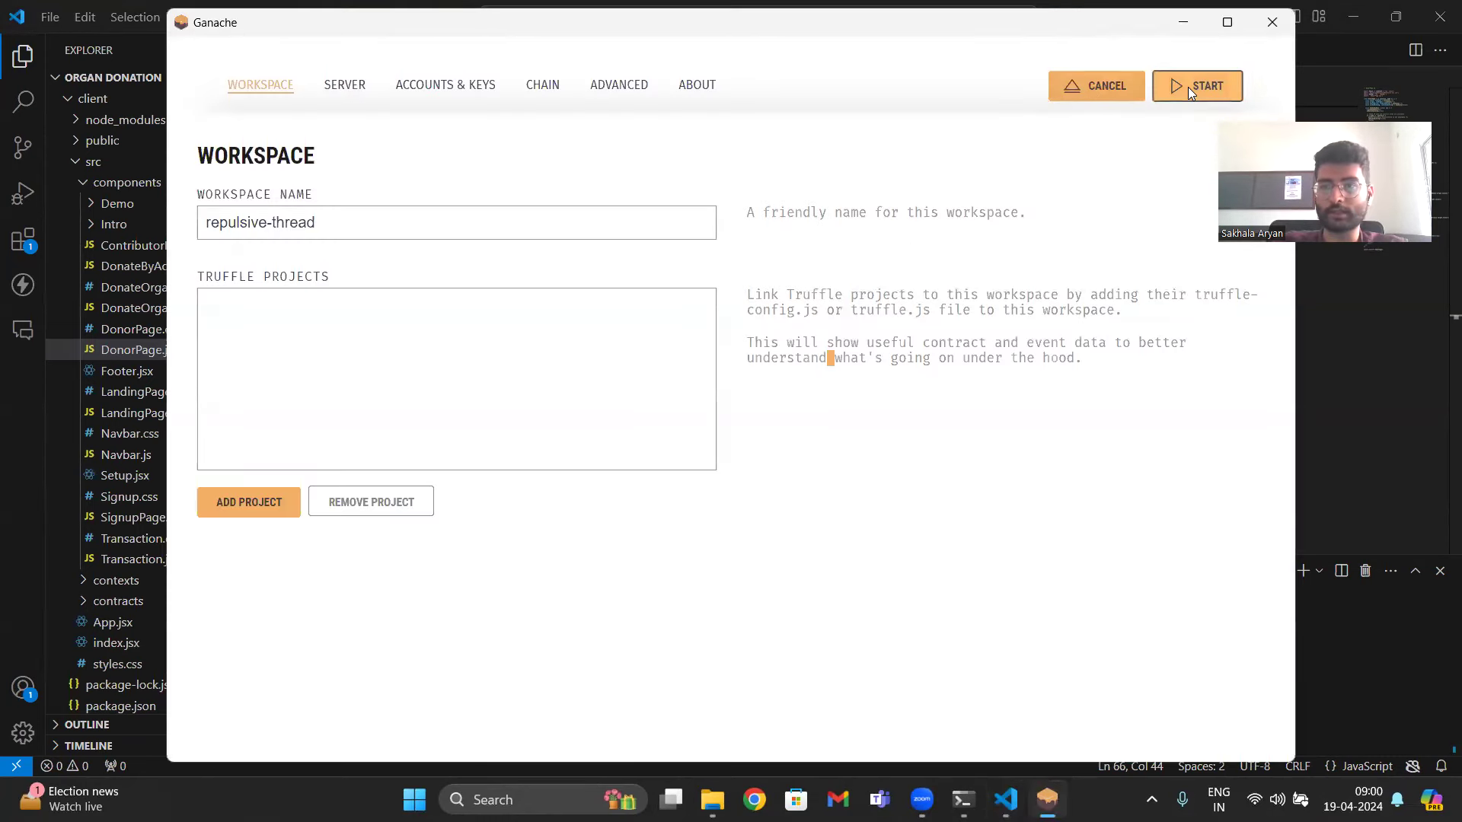
left_click(1188, 87)
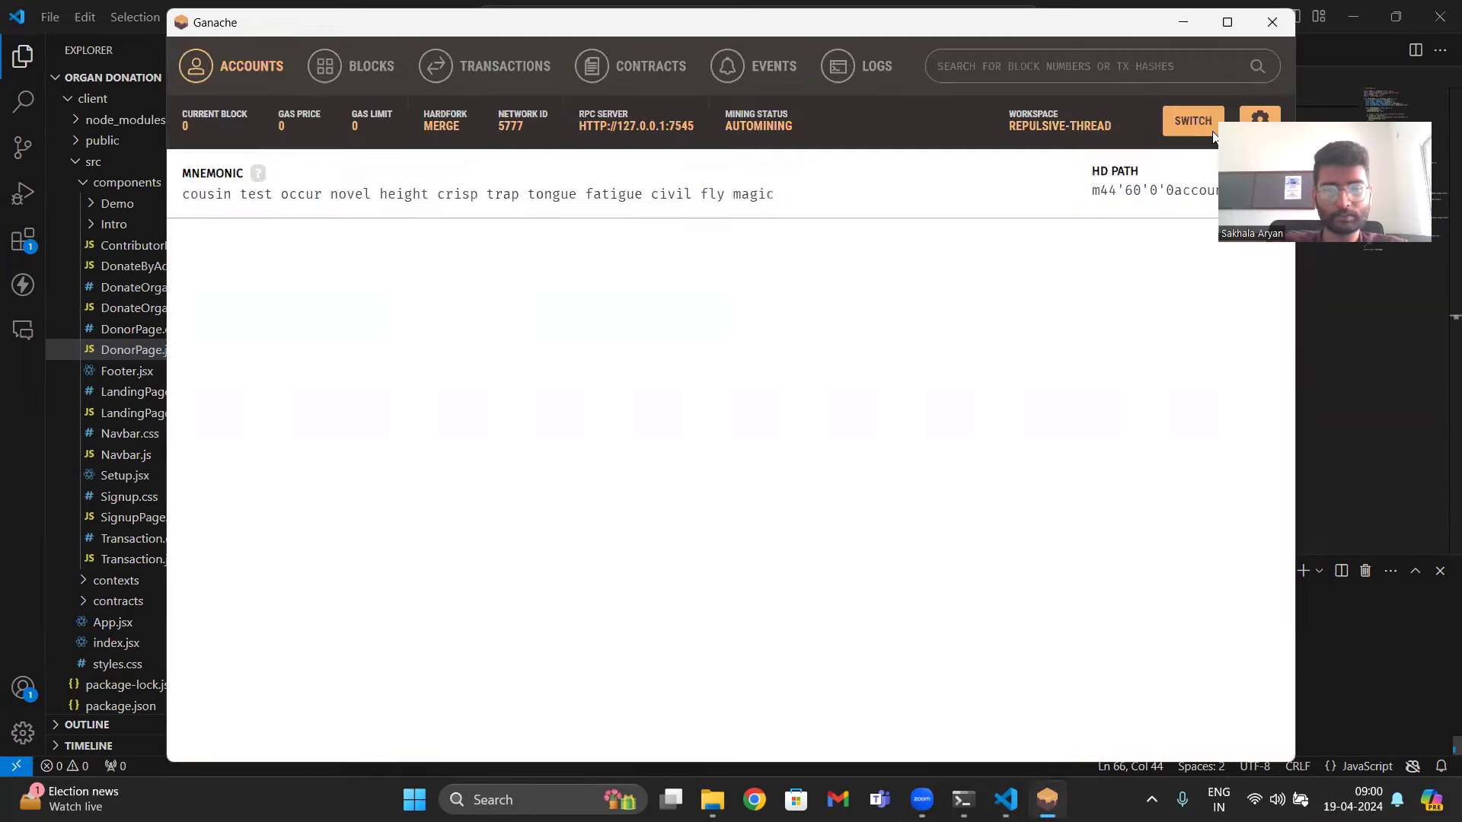
- Deploy the contracts to Ganache with truffle migrate --reset
key("alt+Tab")
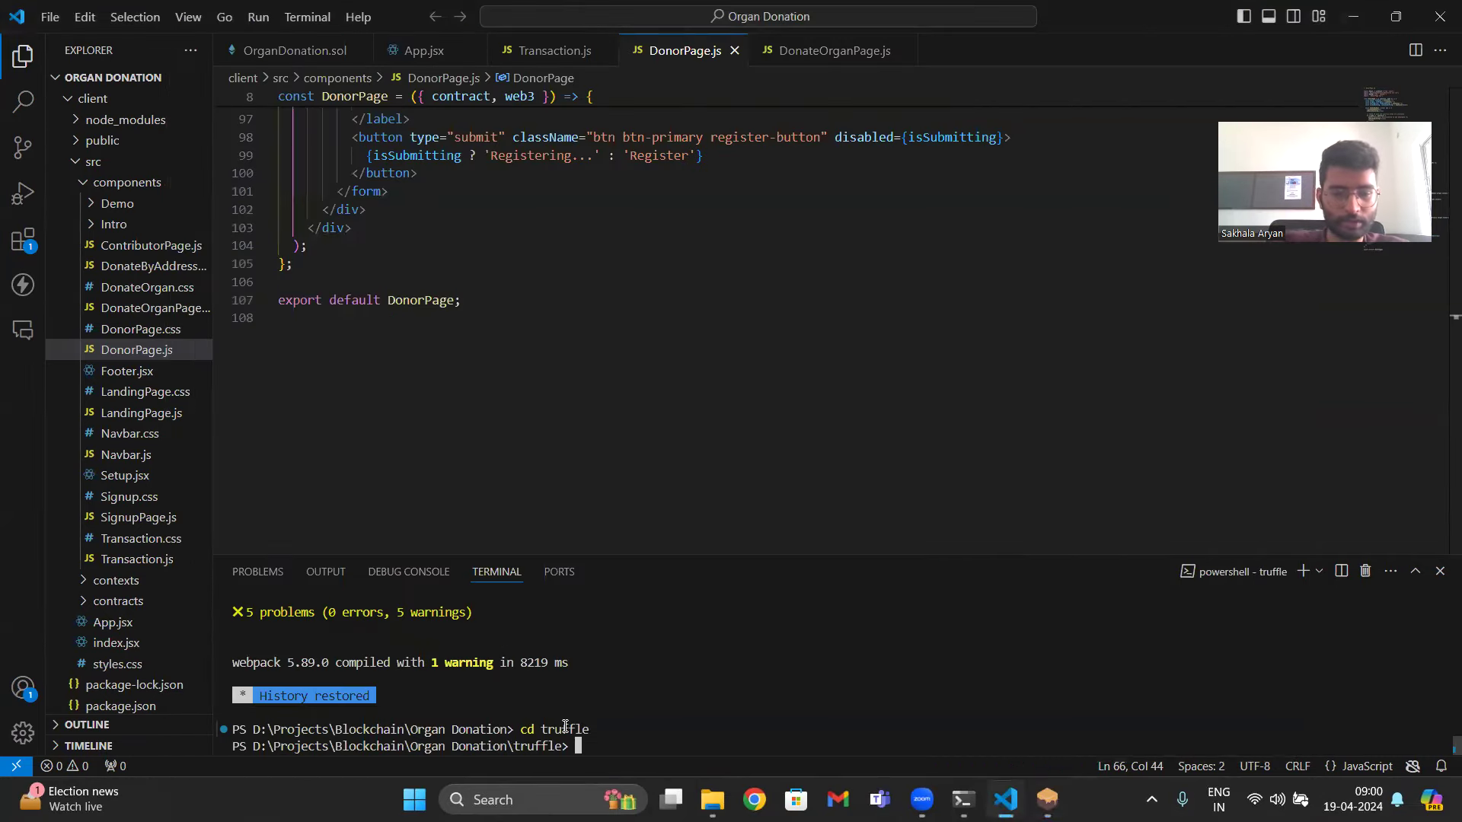
type("truf")
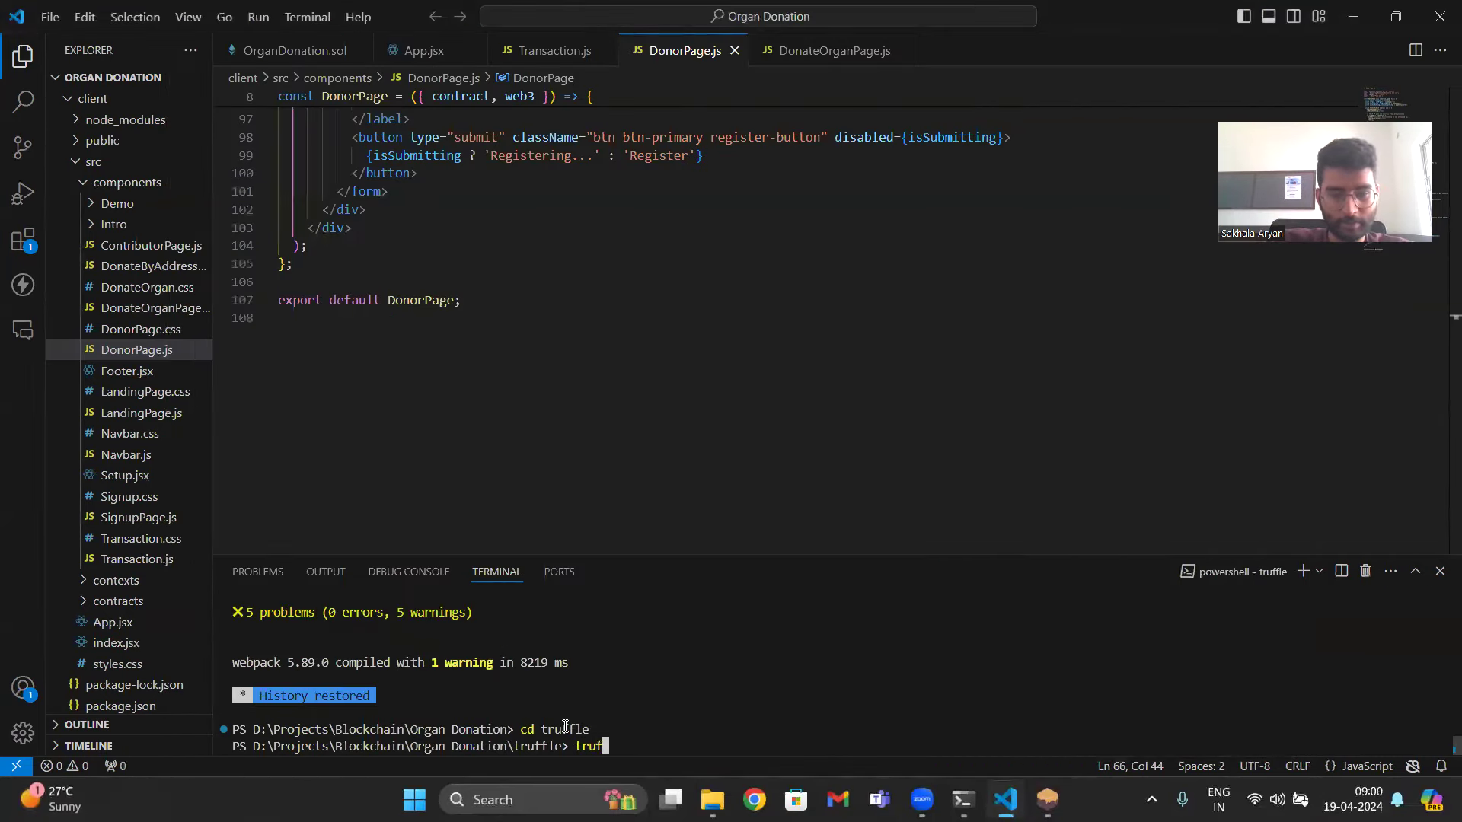
type("fle mig")
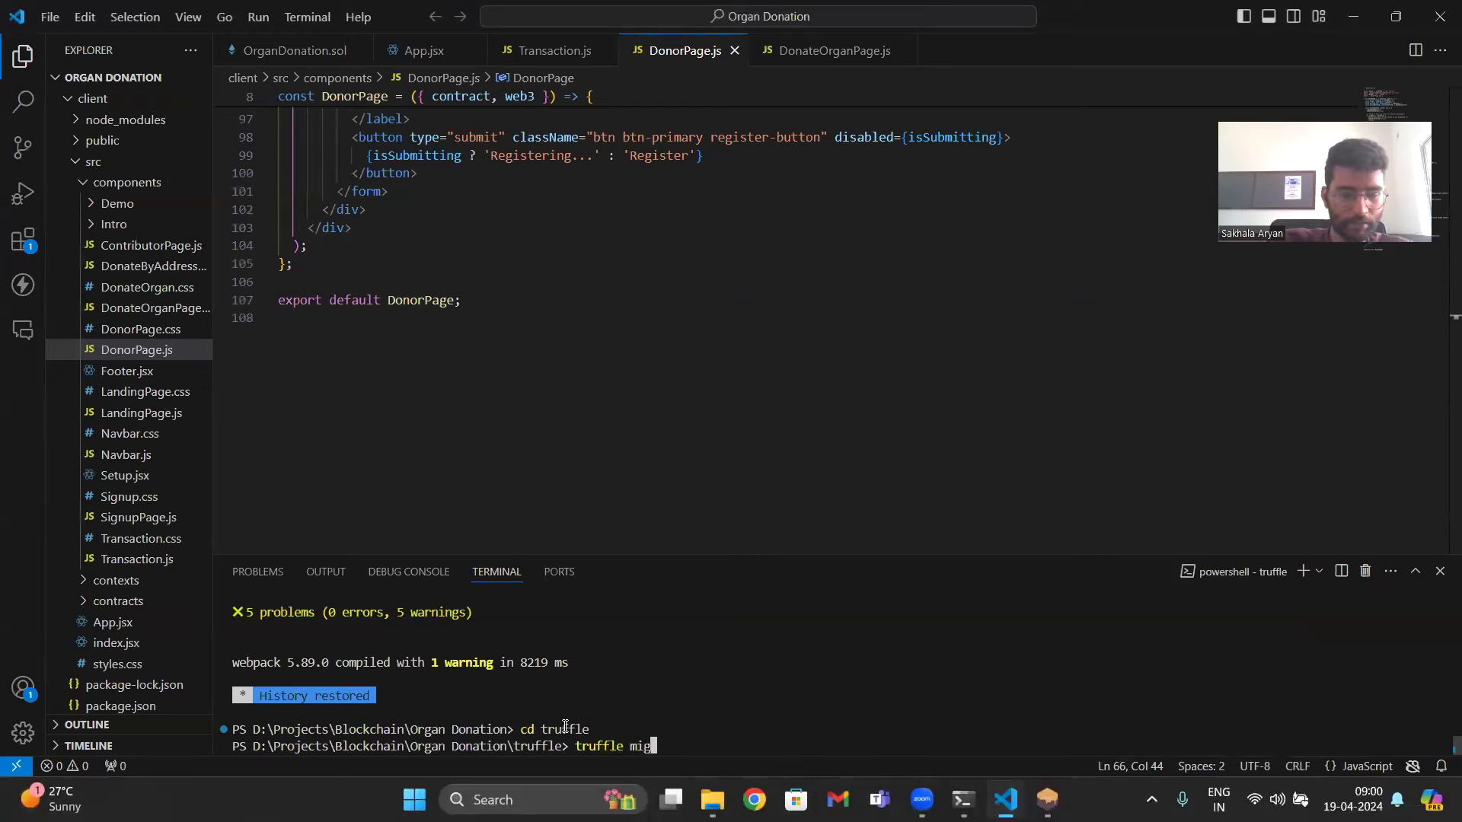
type("rate --reset")
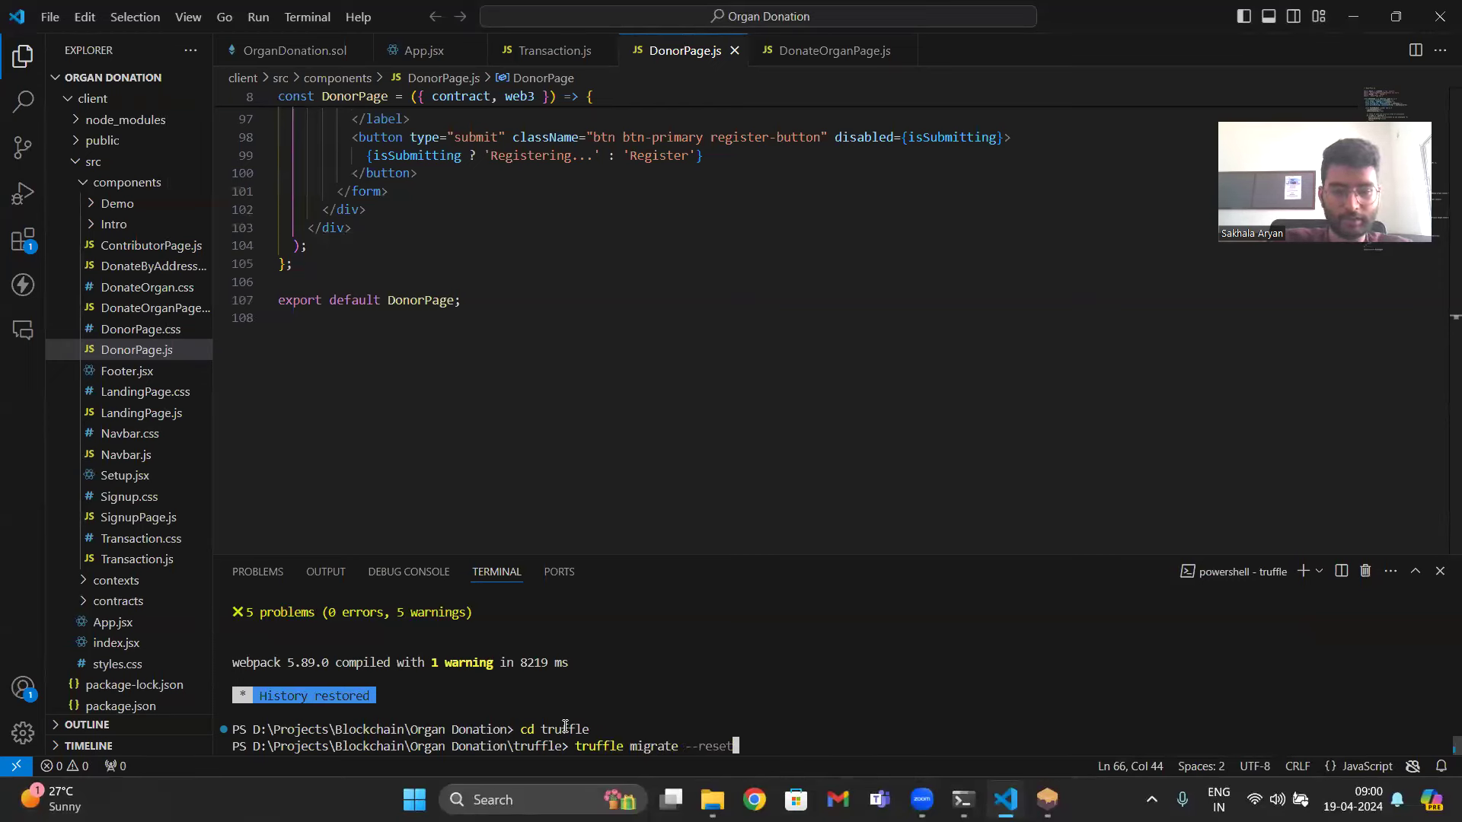
key("Return")
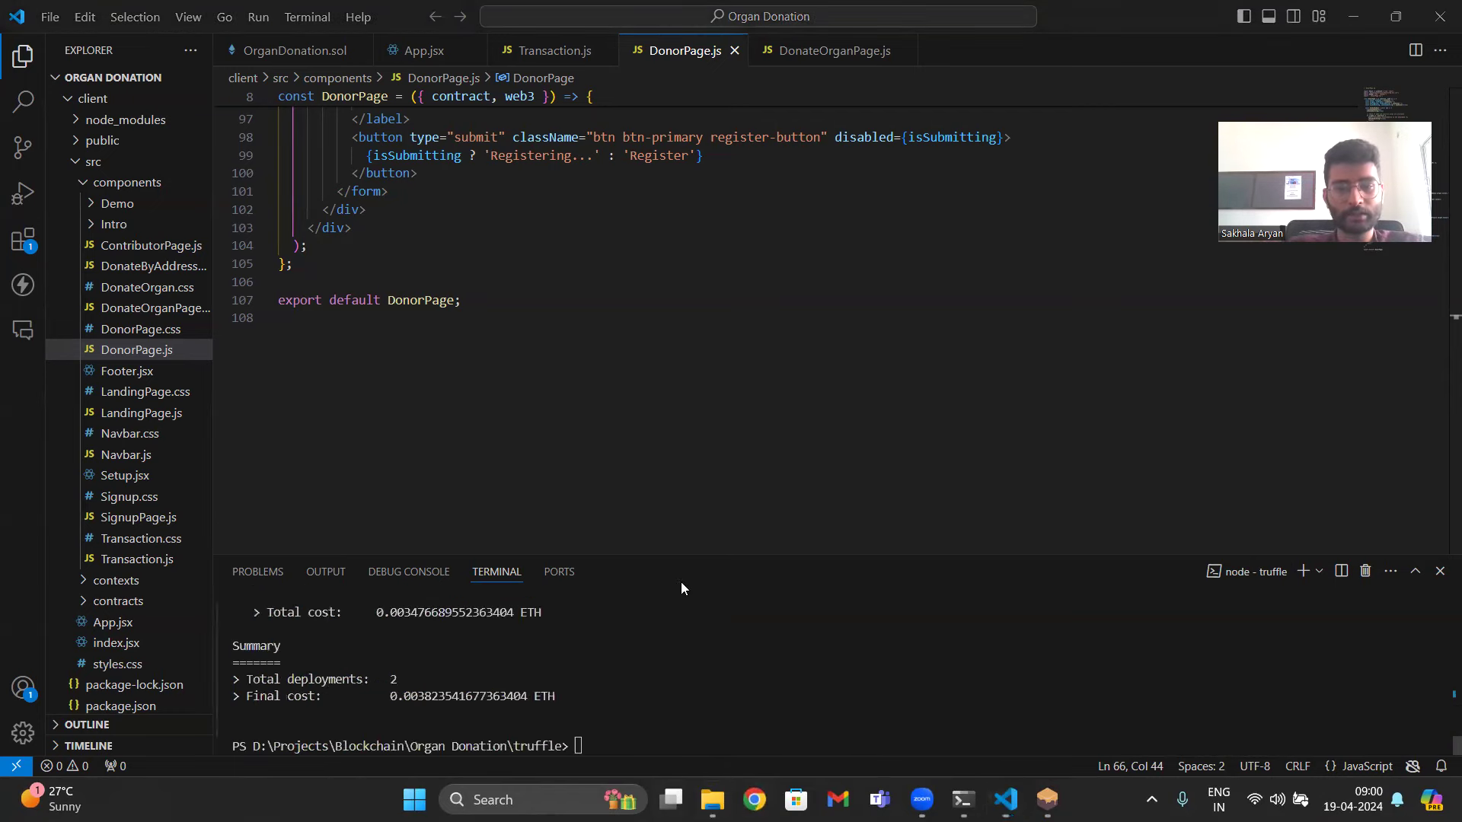
- Open the MetaMask extension in Chrome and unlock it with the wallet password
left_click(755, 799)
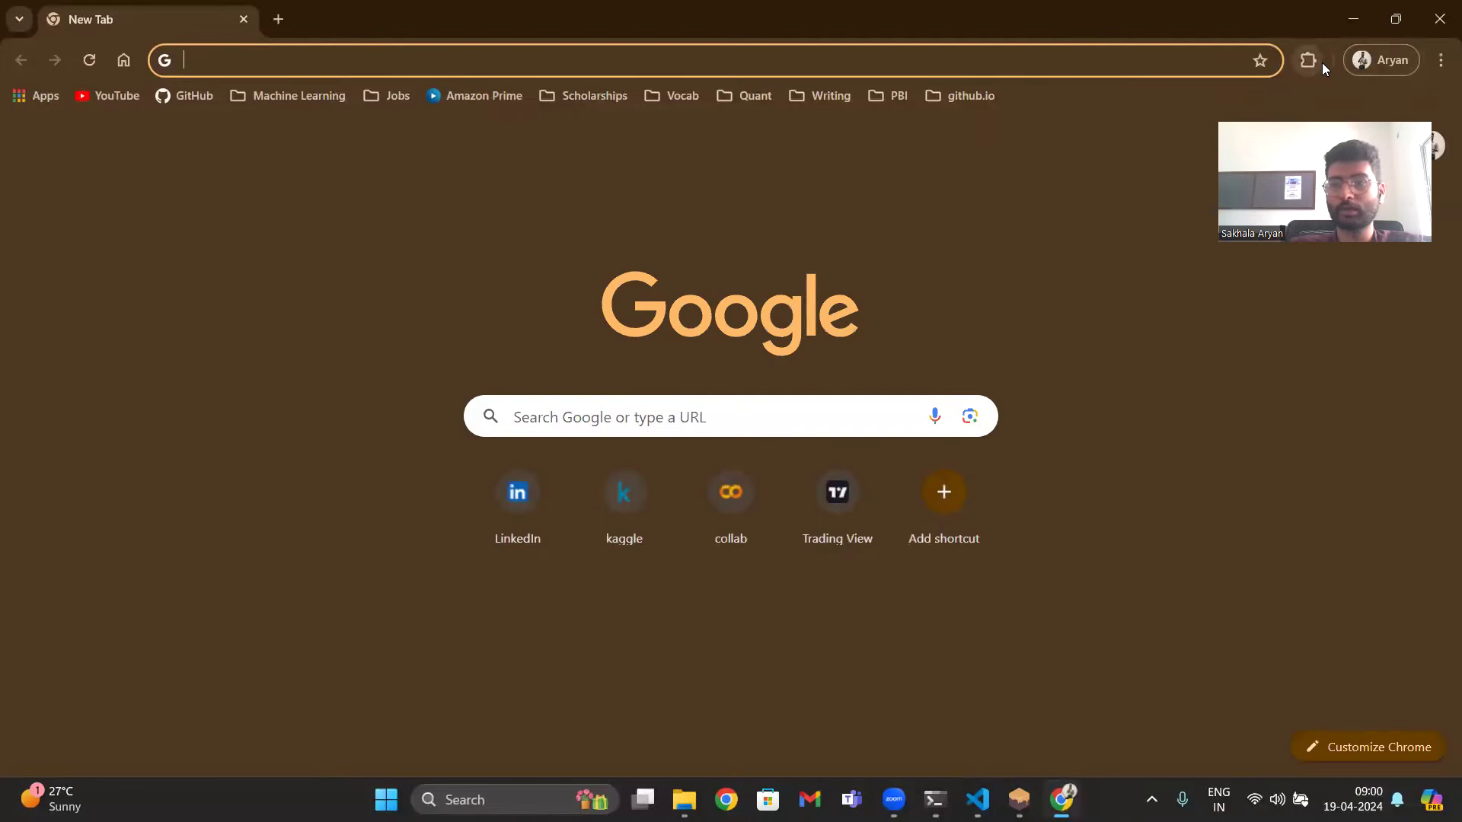
left_click(1317, 61)
left_click(1097, 382)
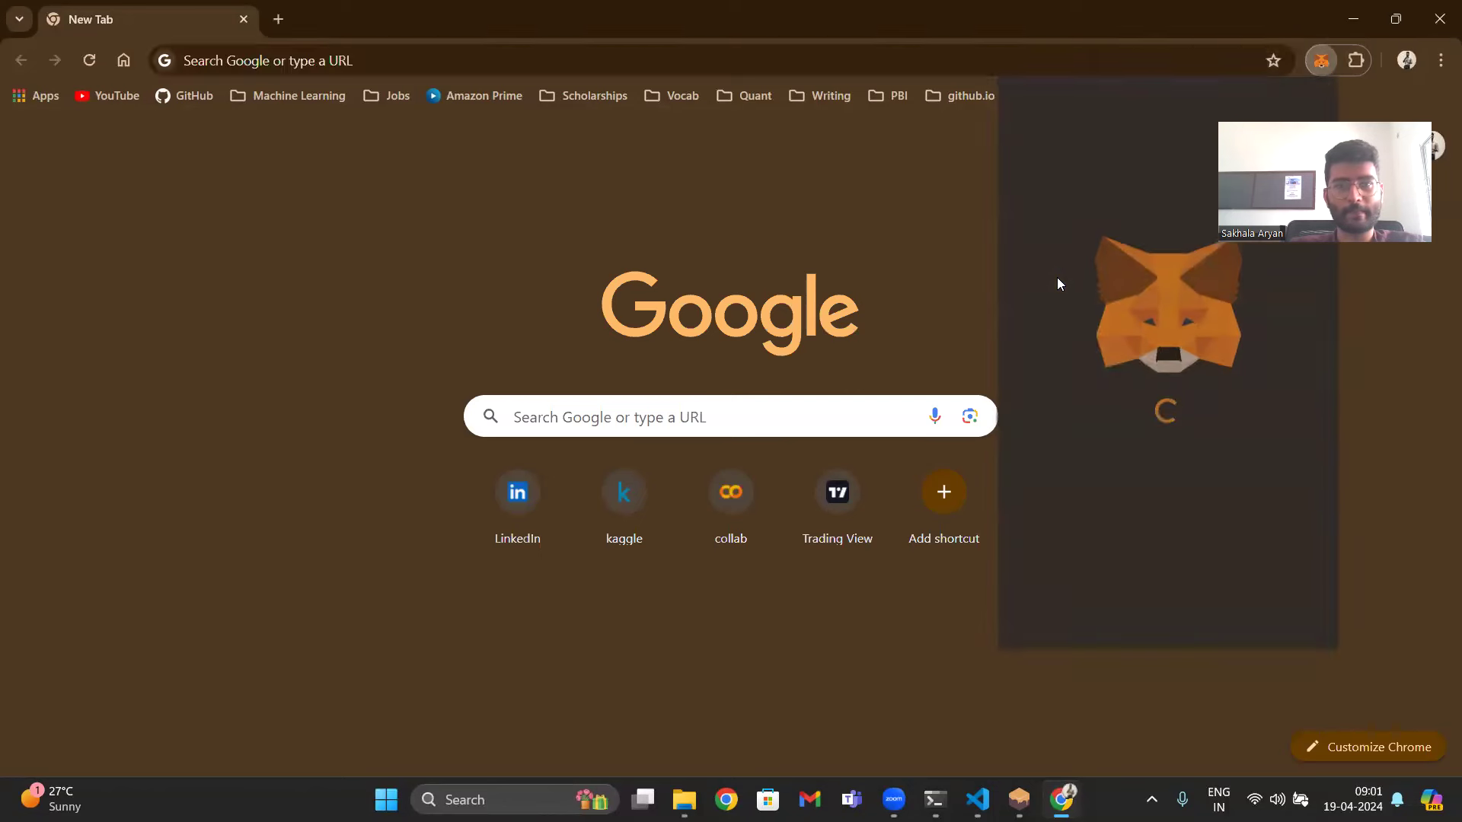
type("••")
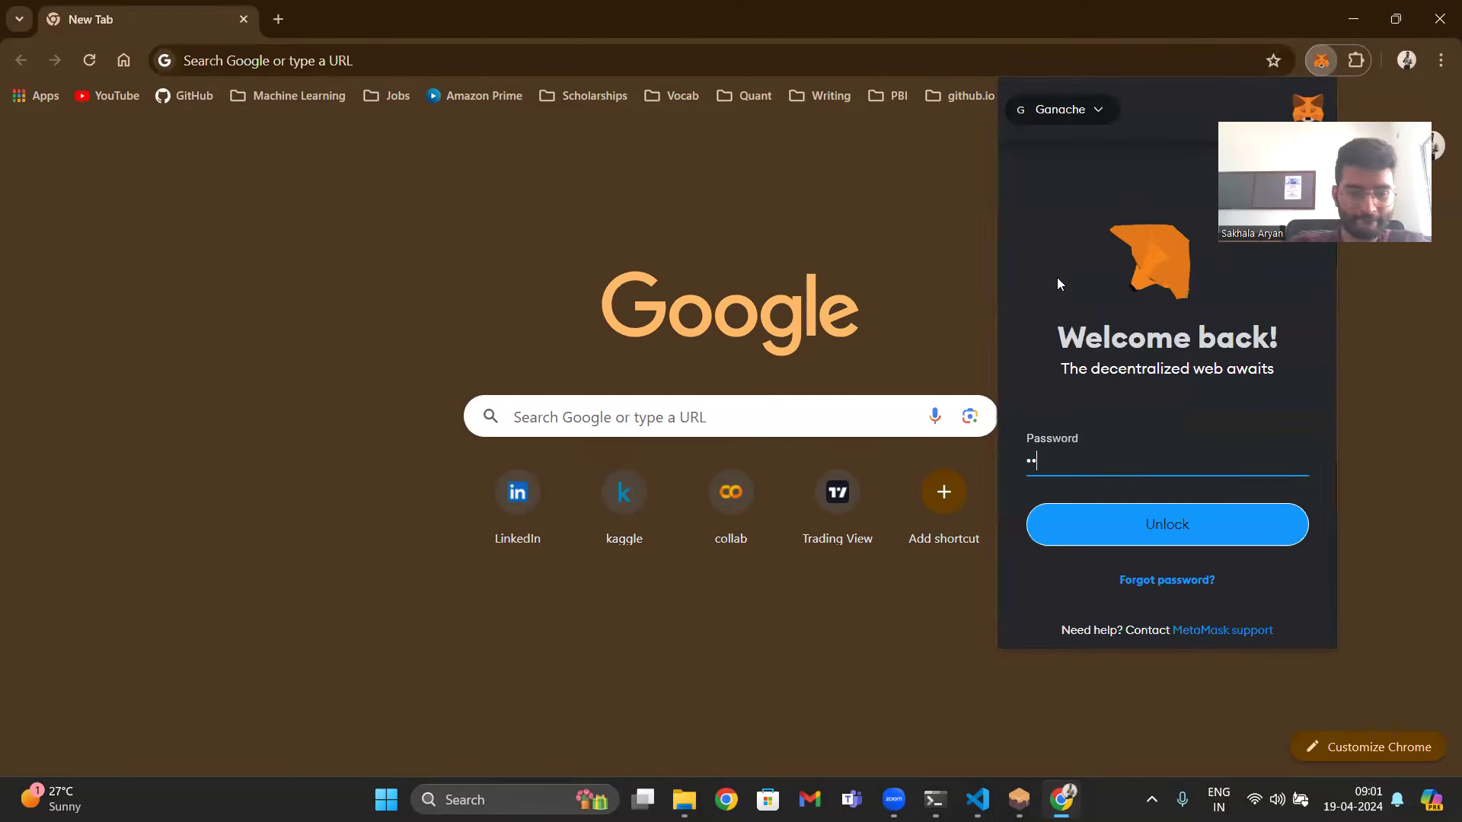
type("•••••")
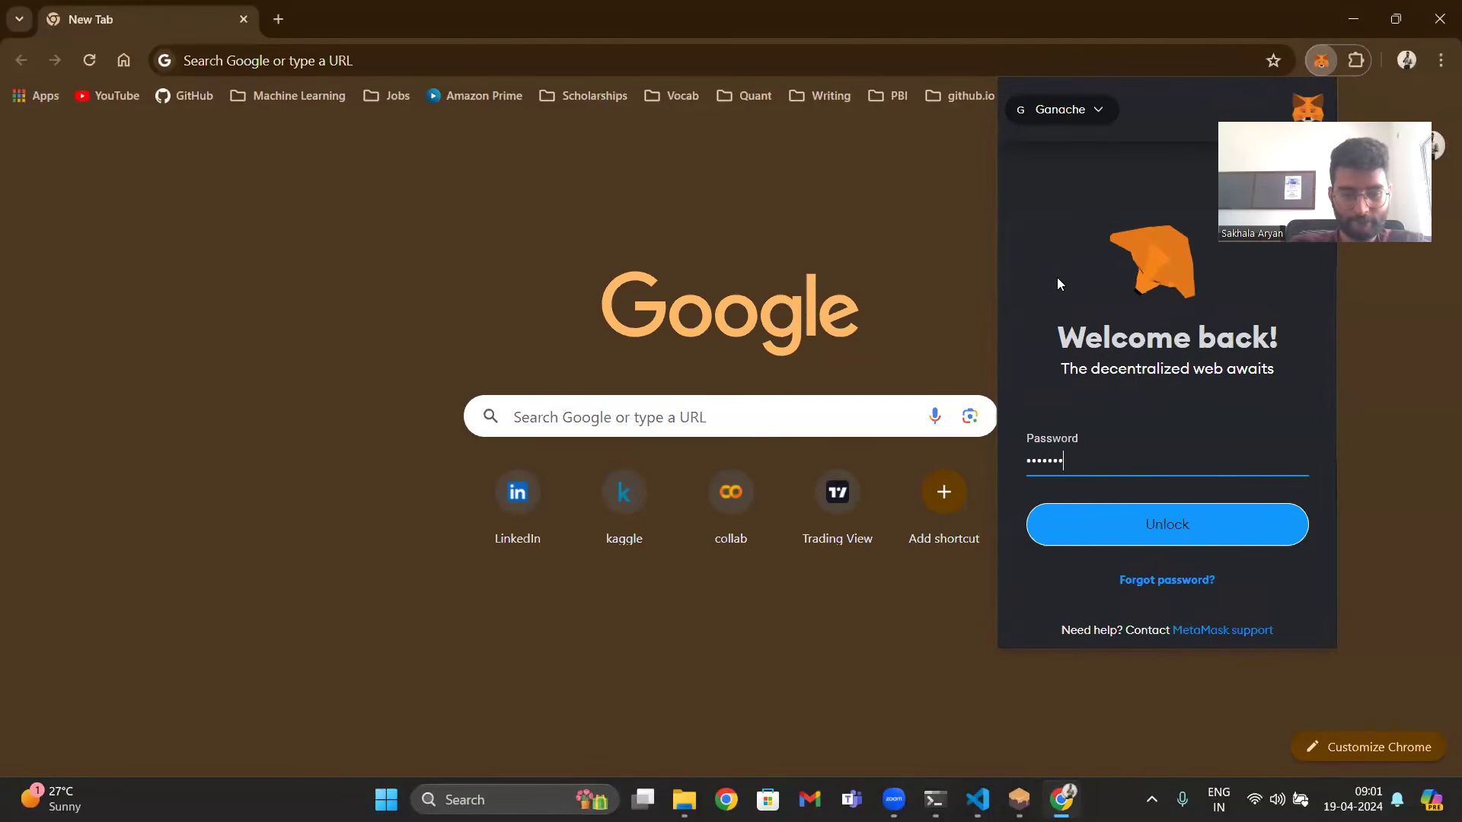
type("•••")
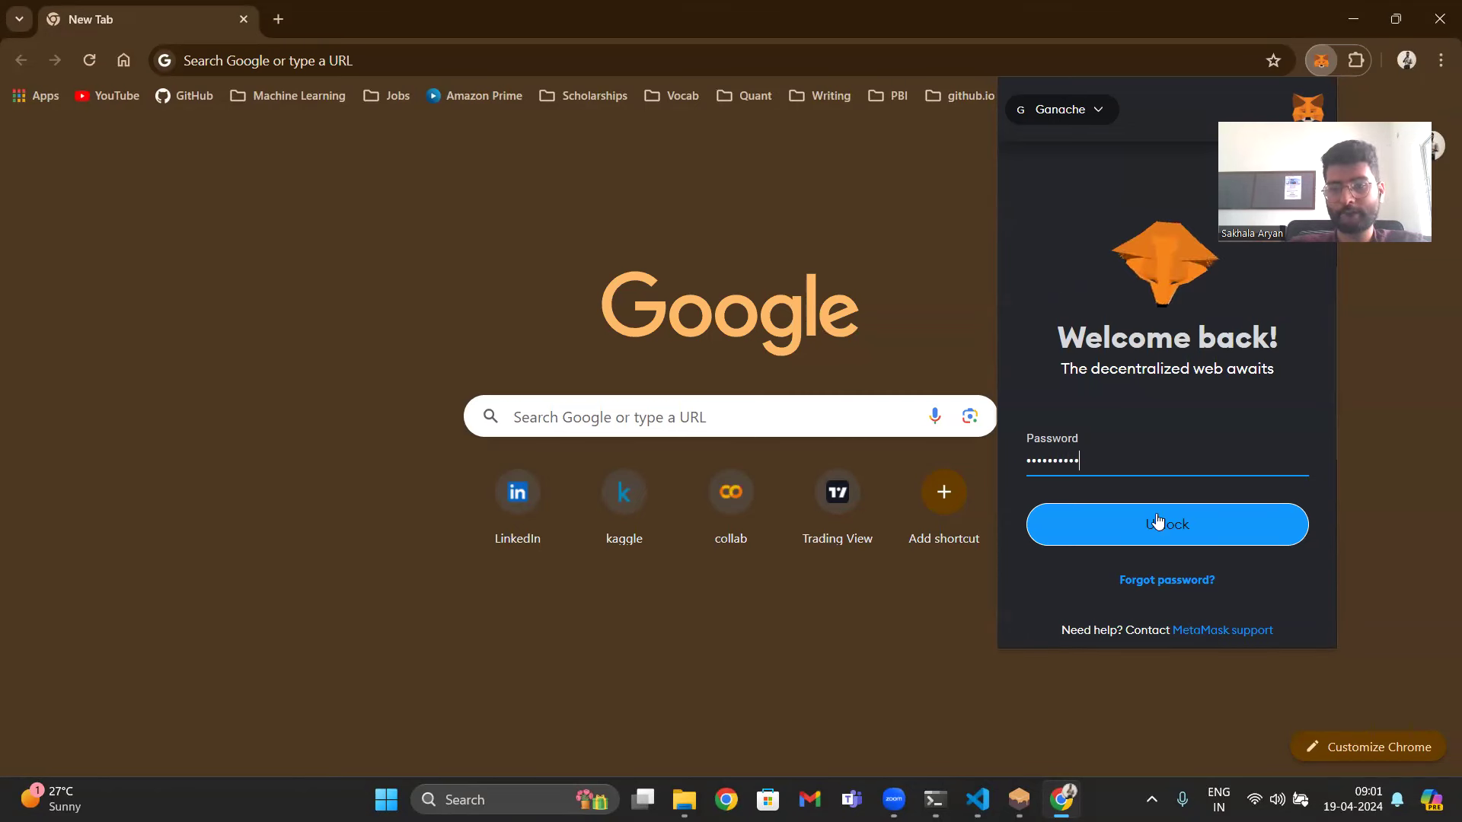
left_click(1157, 520)
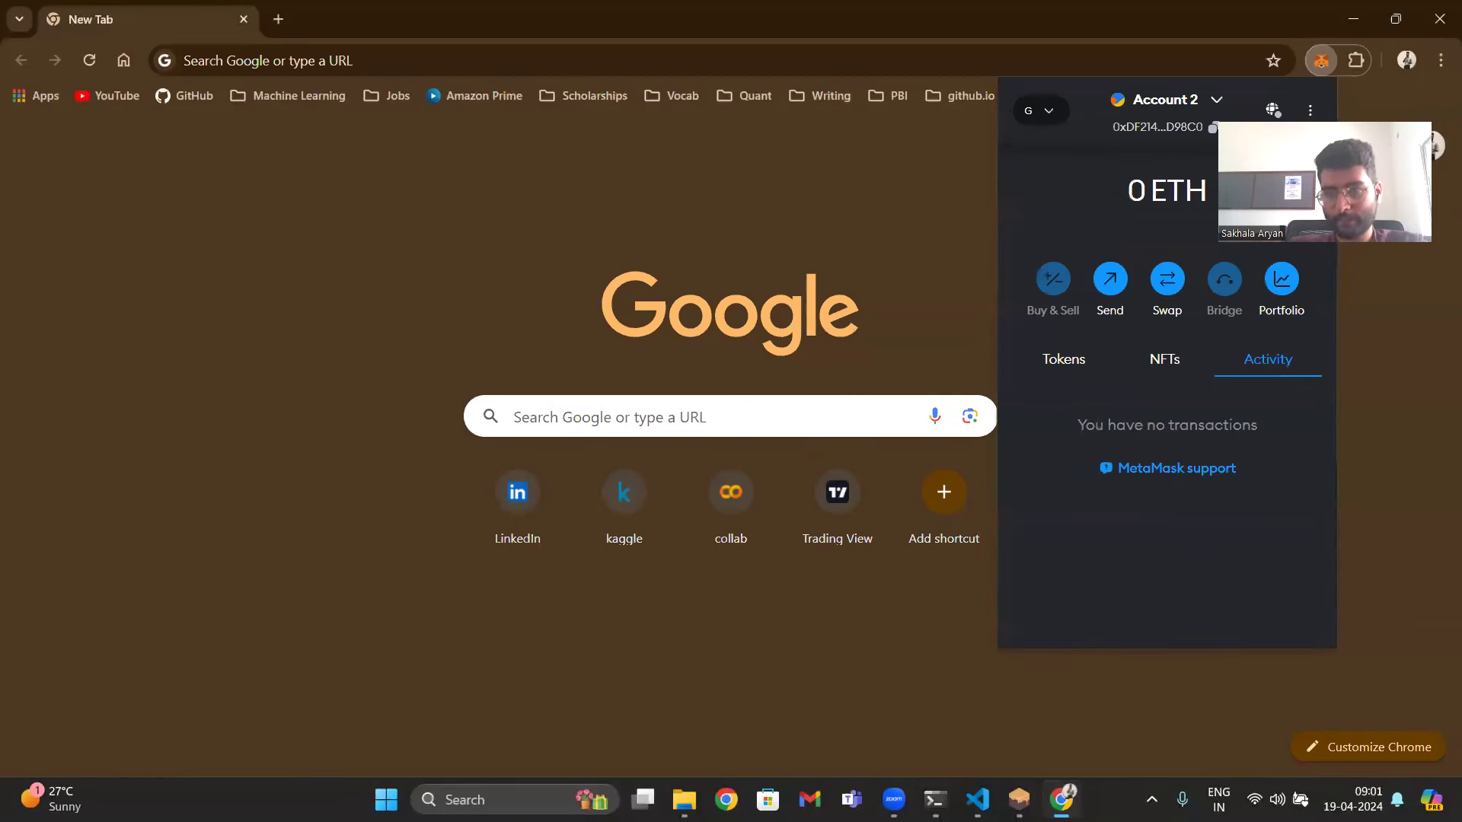
- Remove the imported Account 2 from the MetaMask wallet
left_click(1217, 101)
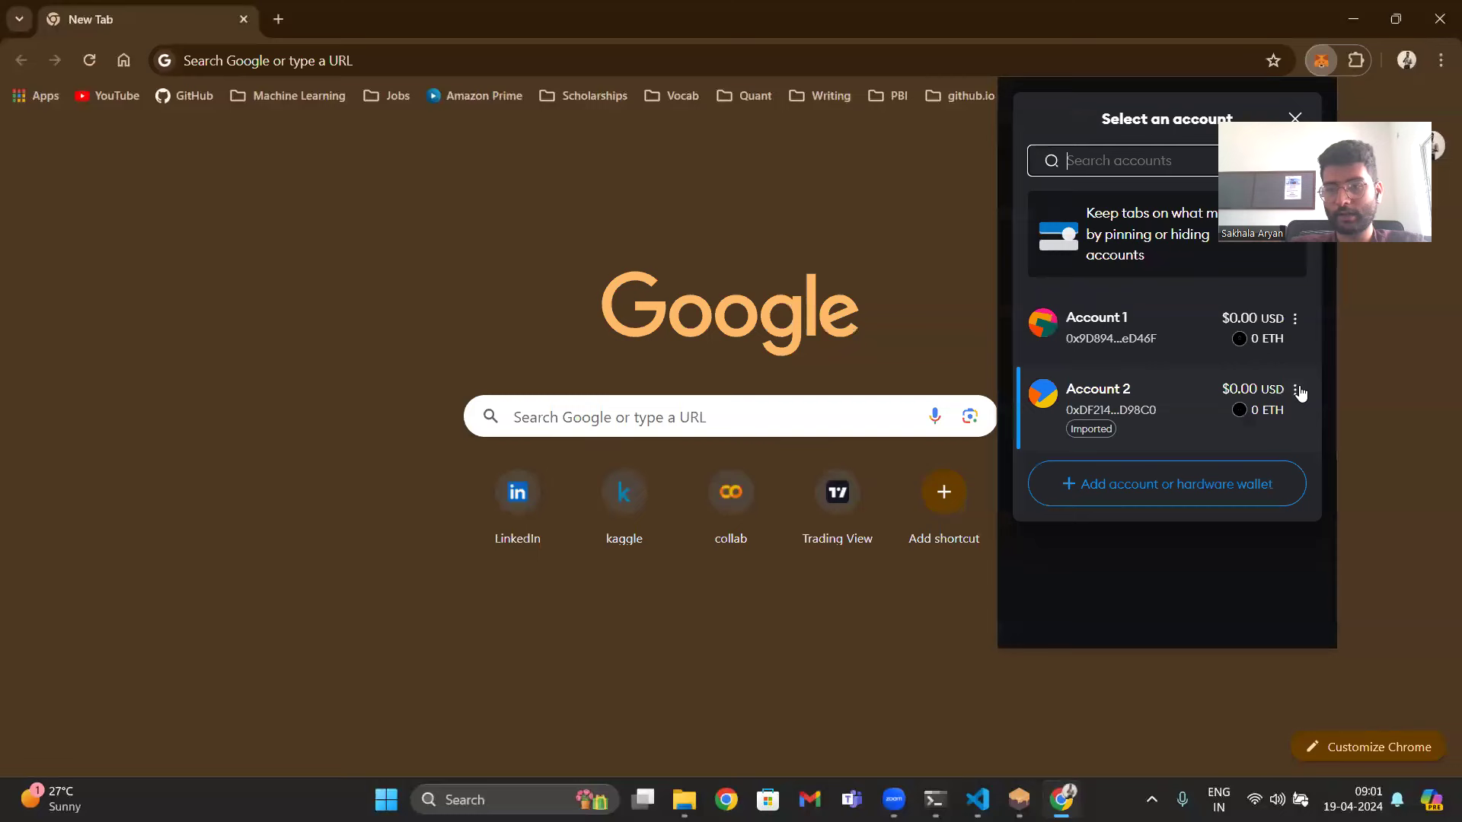
left_click(1298, 392)
left_click(1202, 607)
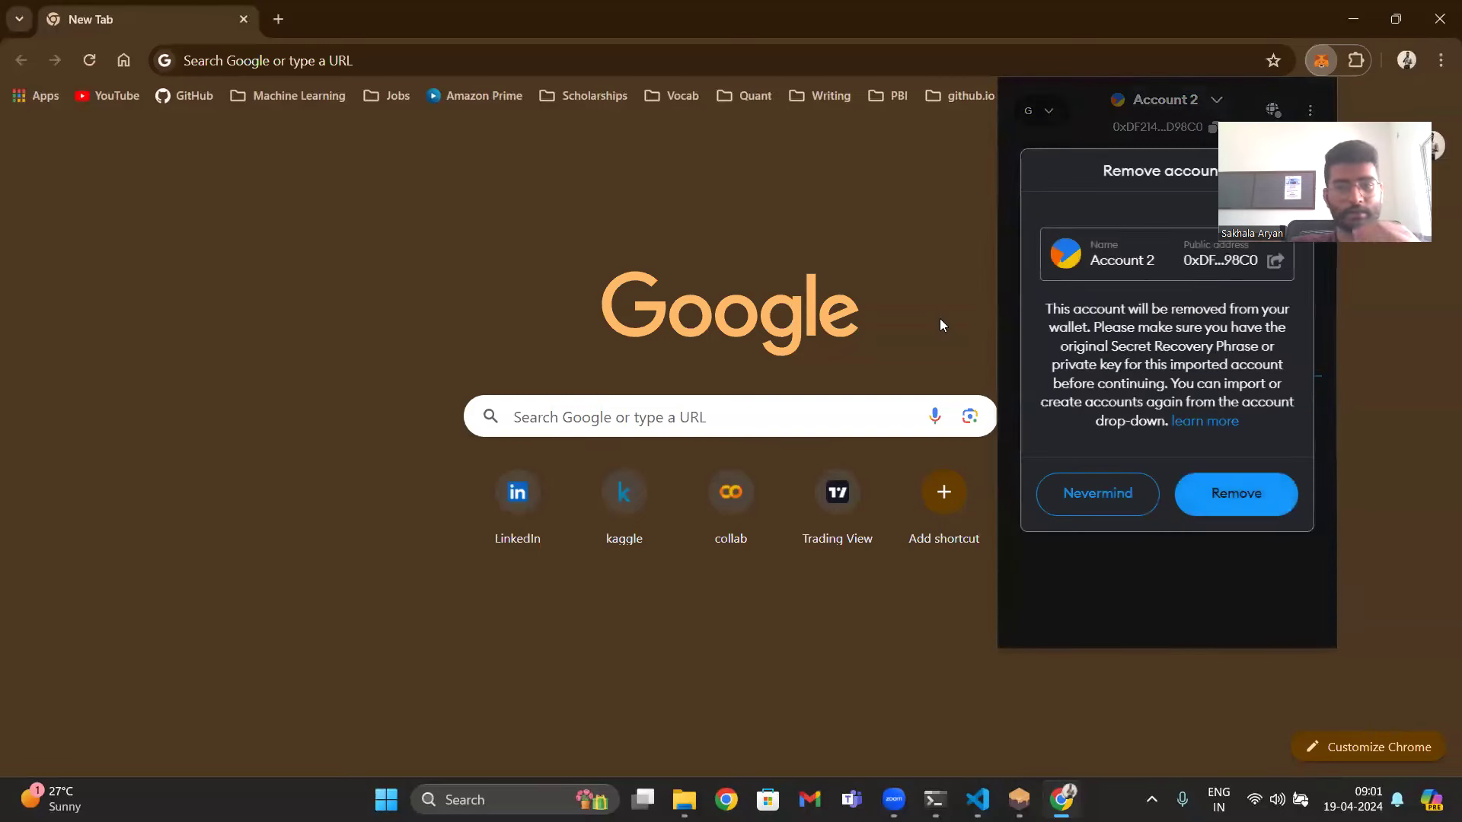
left_click(1222, 495)
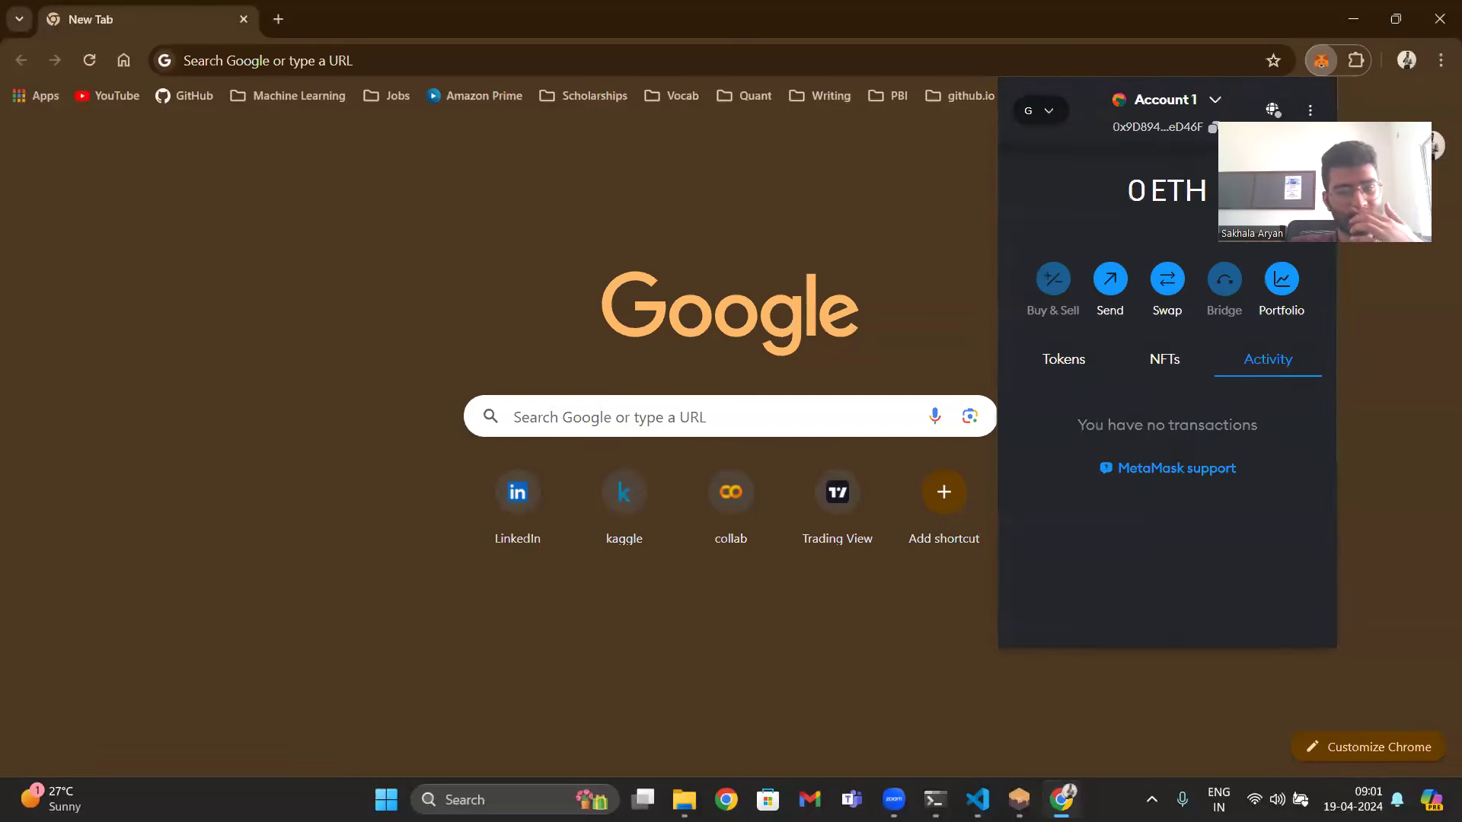
- Copy the first Ganache account's private key and return to the browser
left_click(1019, 800)
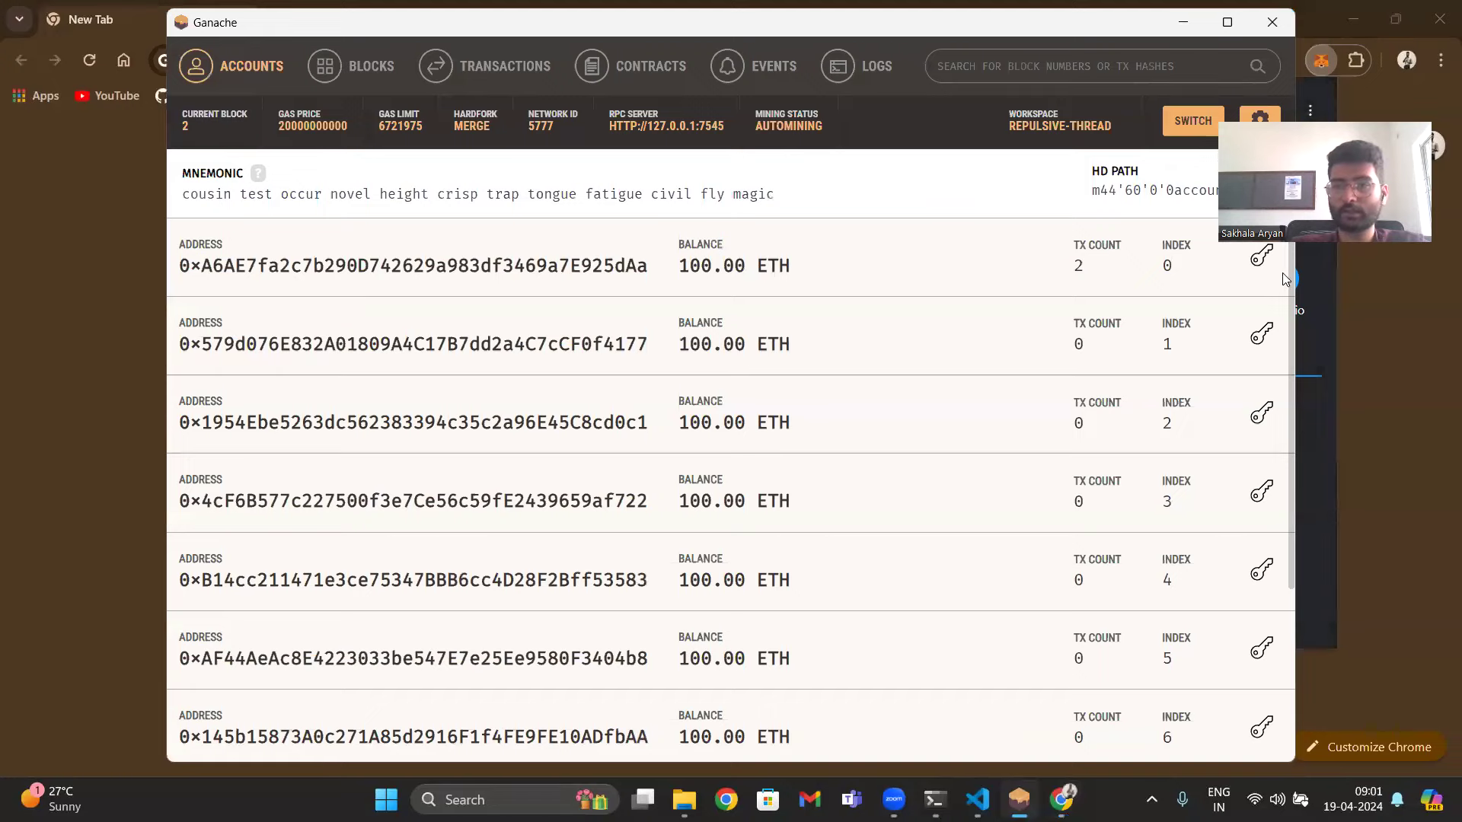
left_click(1261, 257)
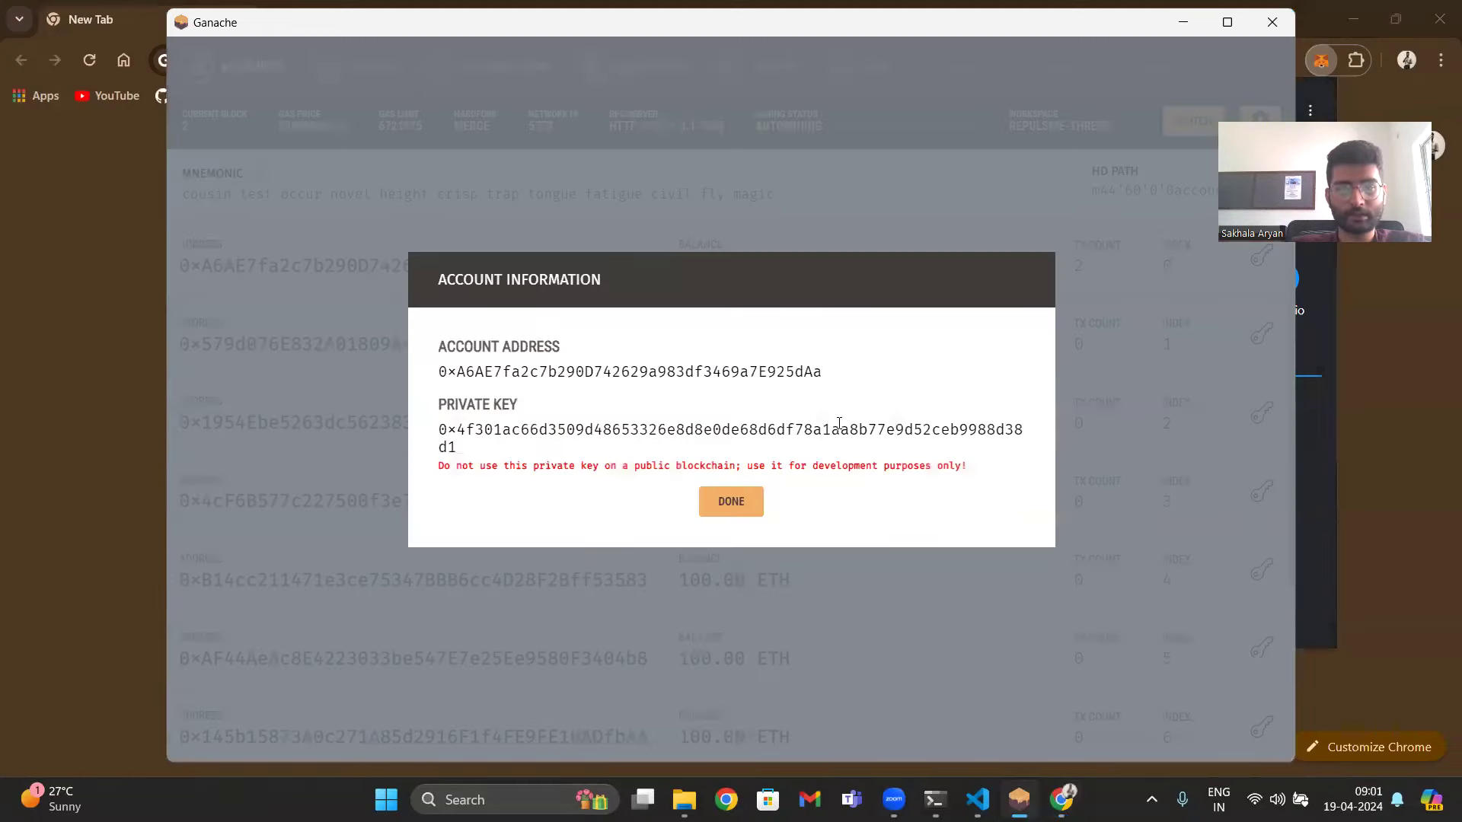
double_click(839, 423)
left_click(729, 502)
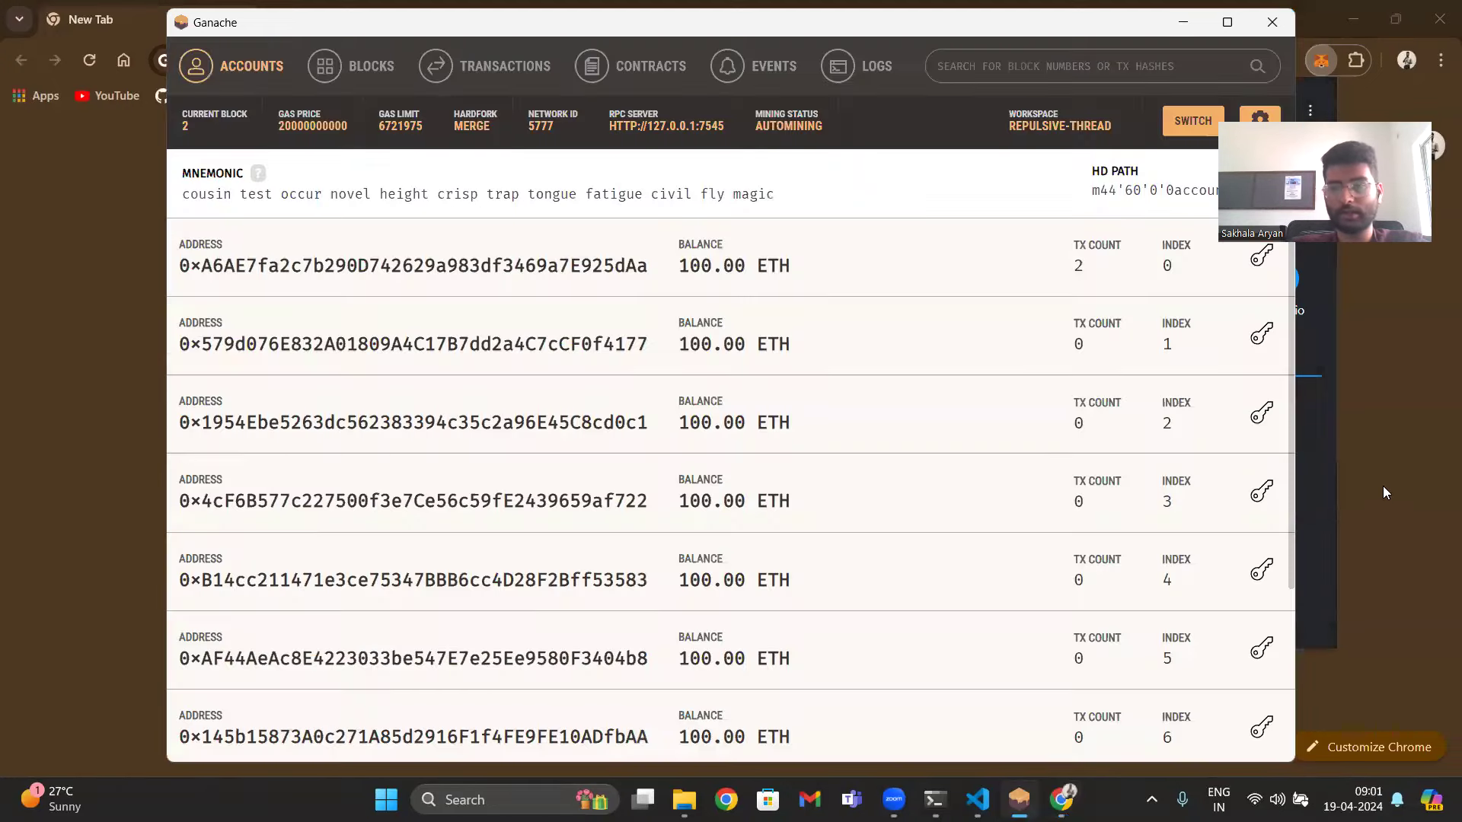
left_click(1400, 463)
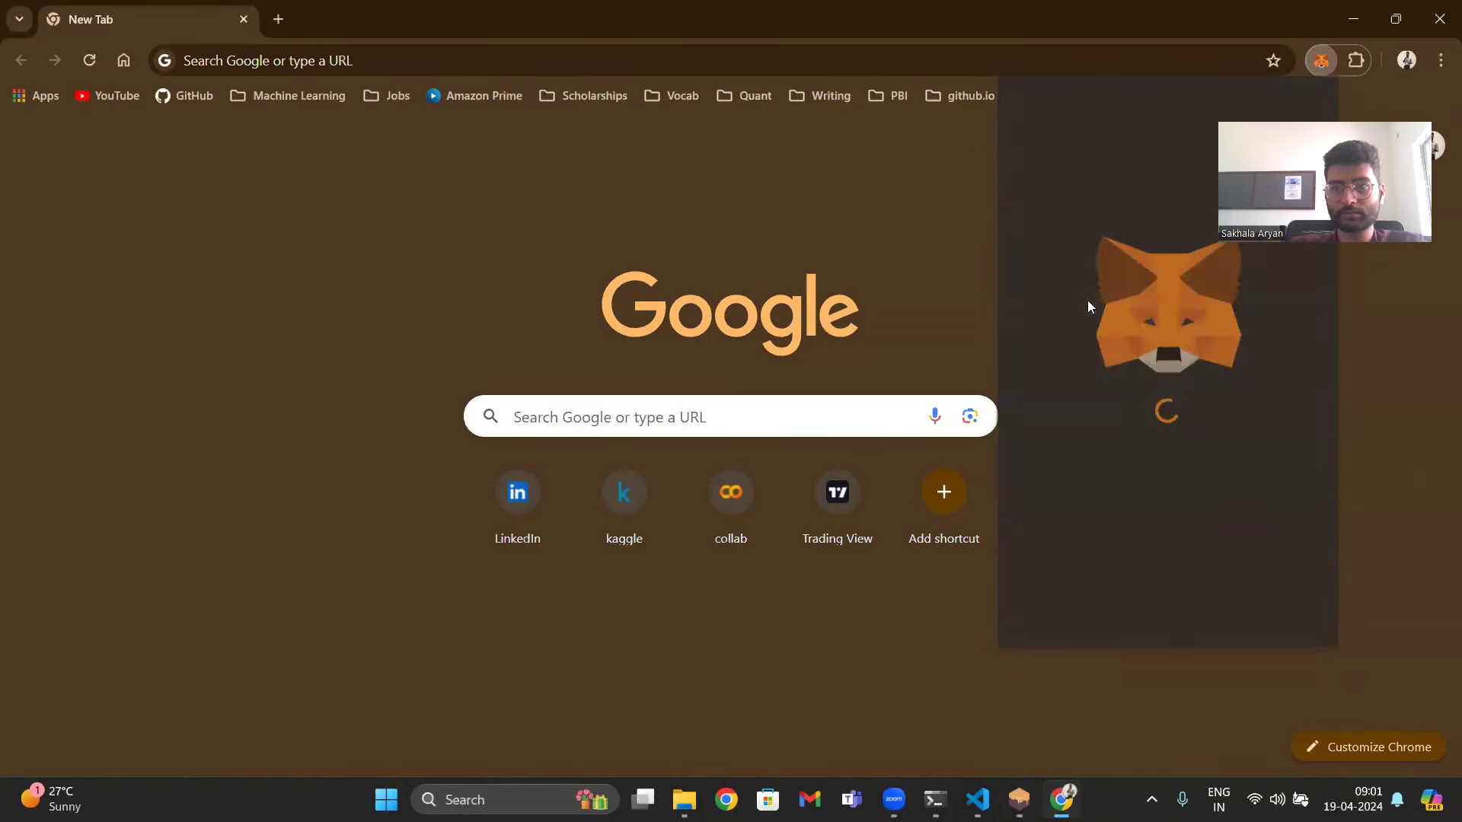
- Import the first Ganache private key into MetaMask as Account 2
left_click(1196, 114)
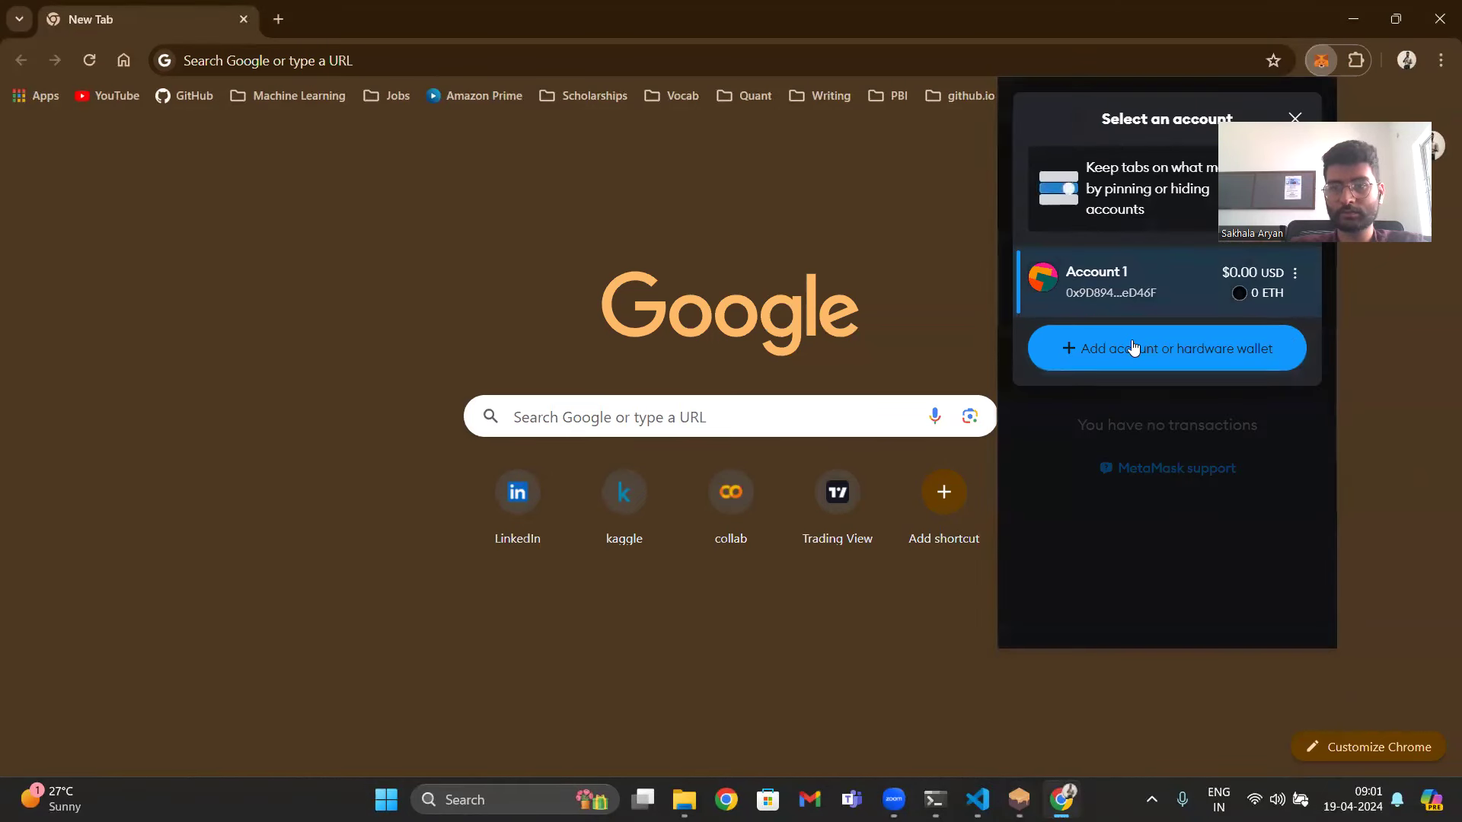
left_click(1131, 340)
left_click(1098, 221)
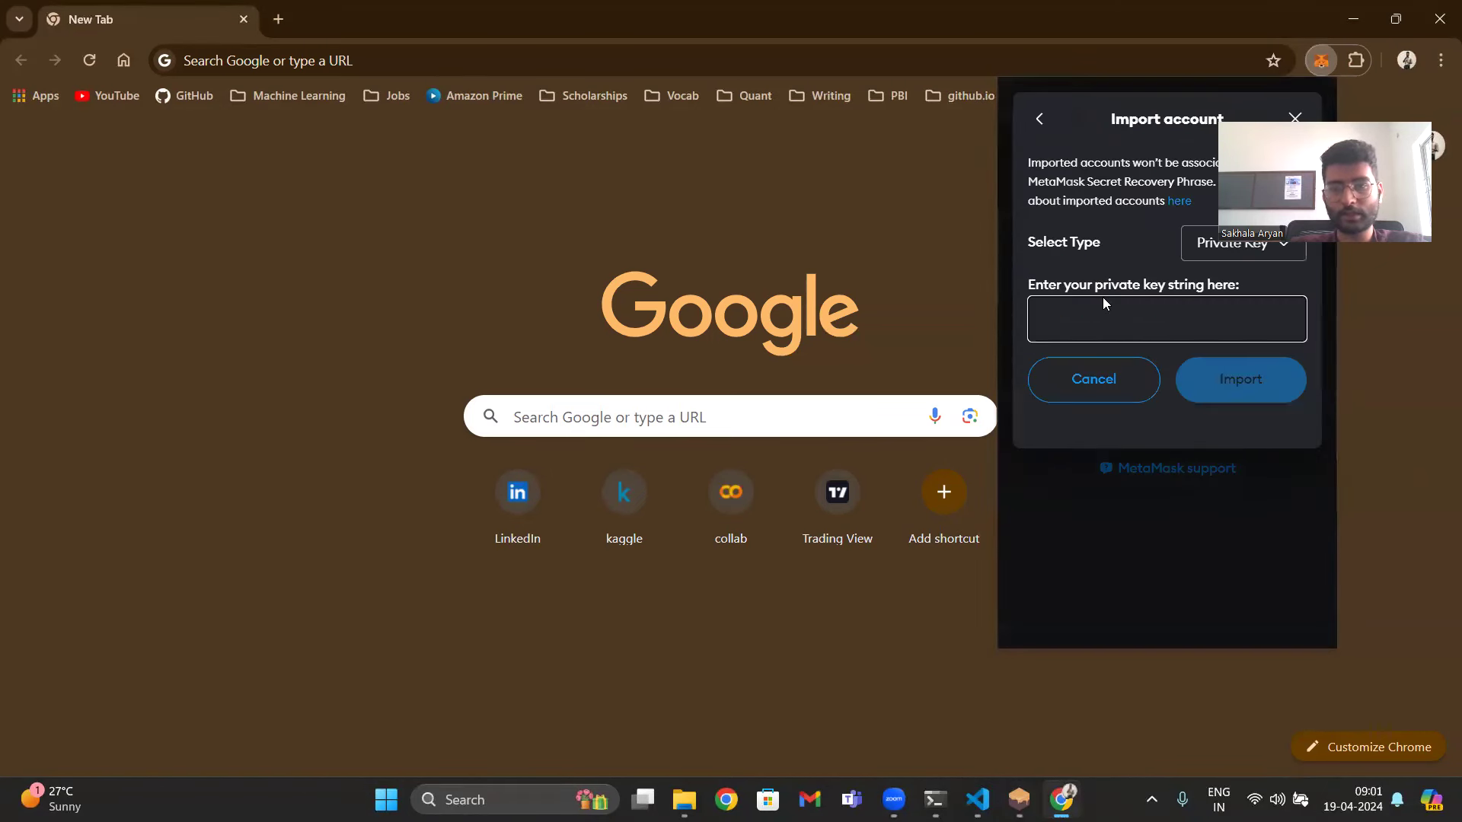
key("ctrl+v")
left_click(1194, 383)
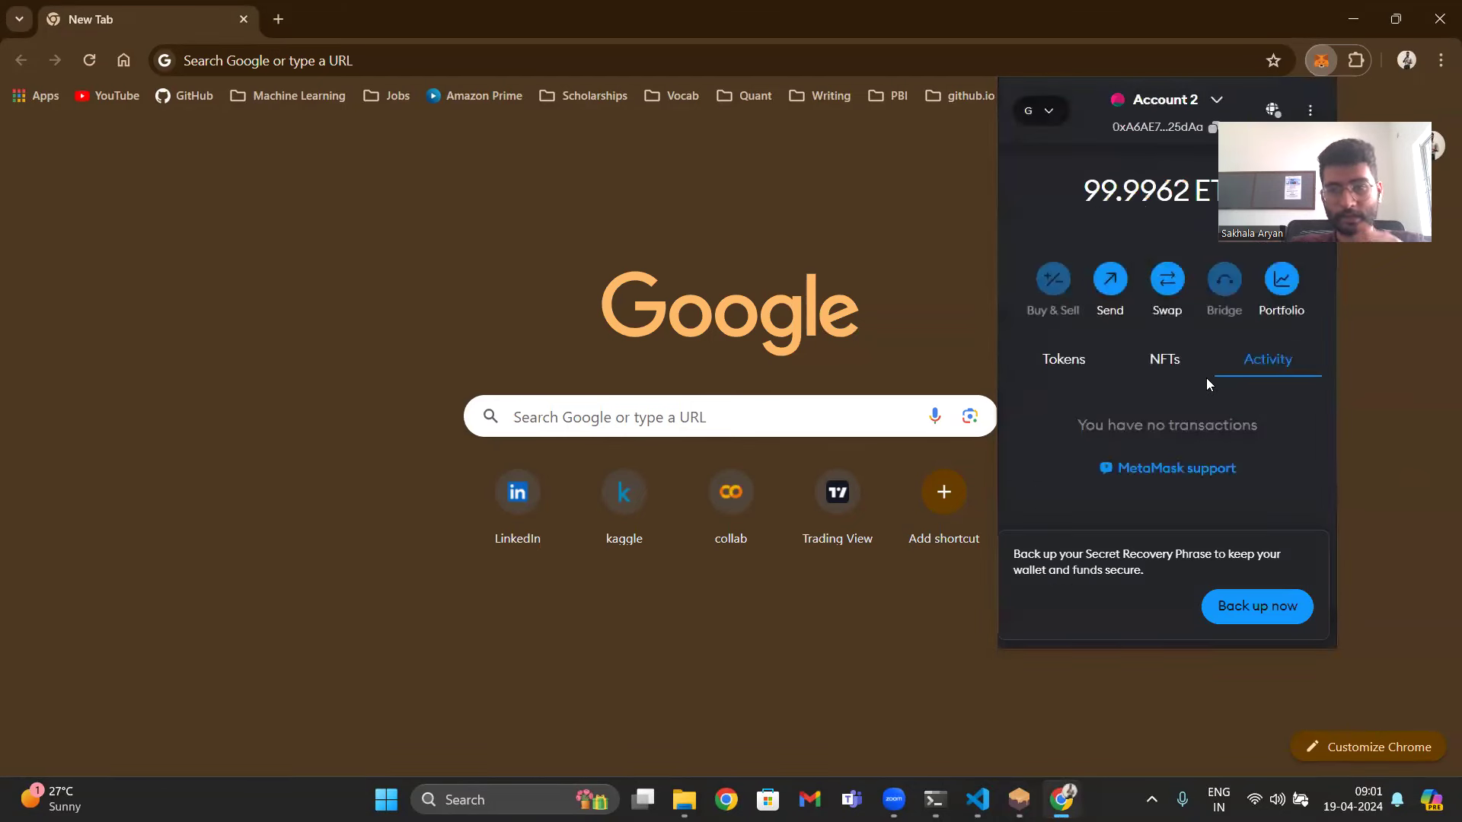
- Start another MetaMask import and copy the index 1 Ganache account's private key
left_click(1166, 99)
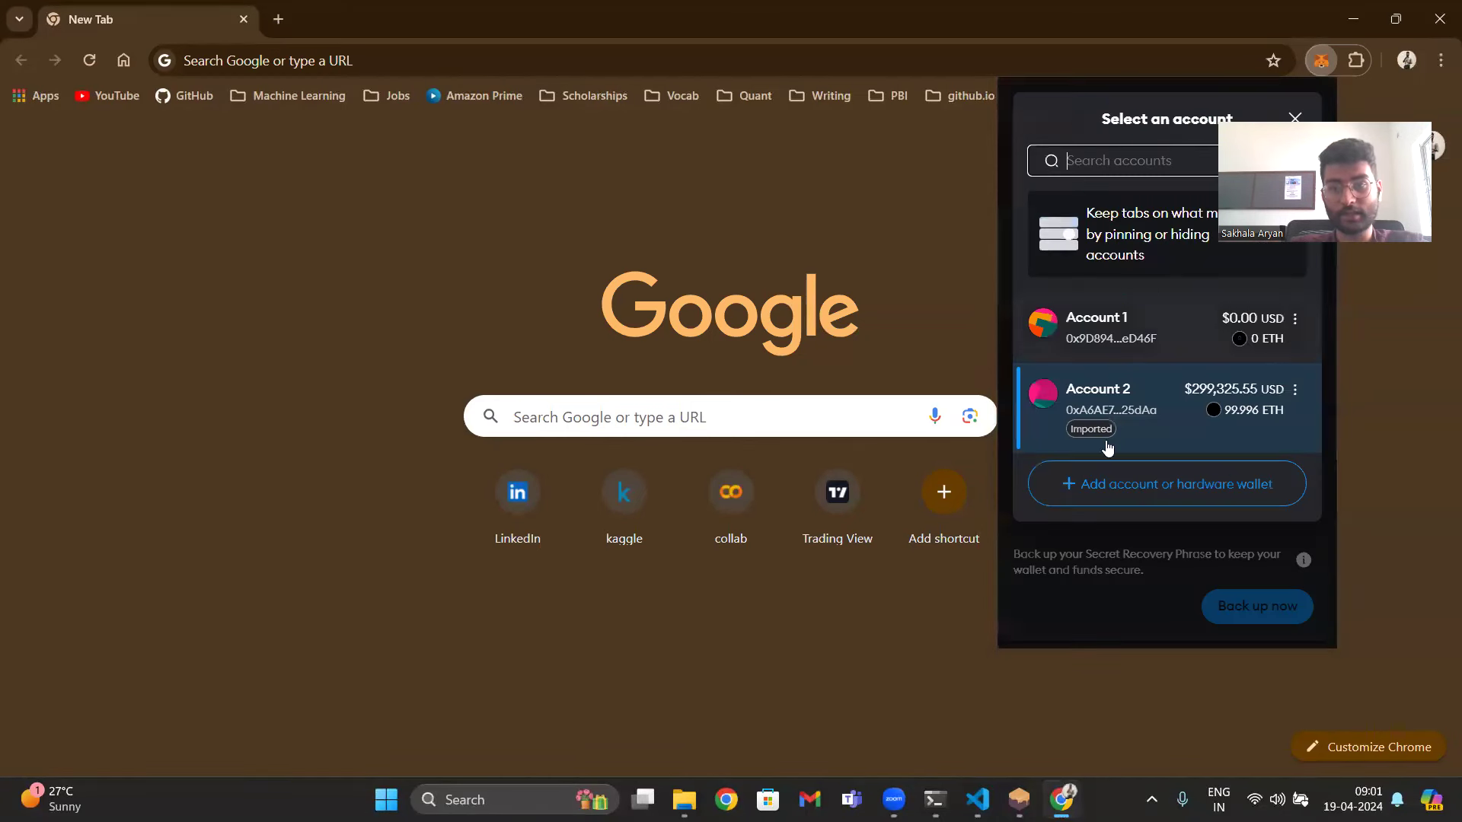
left_click(1101, 484)
left_click(1111, 226)
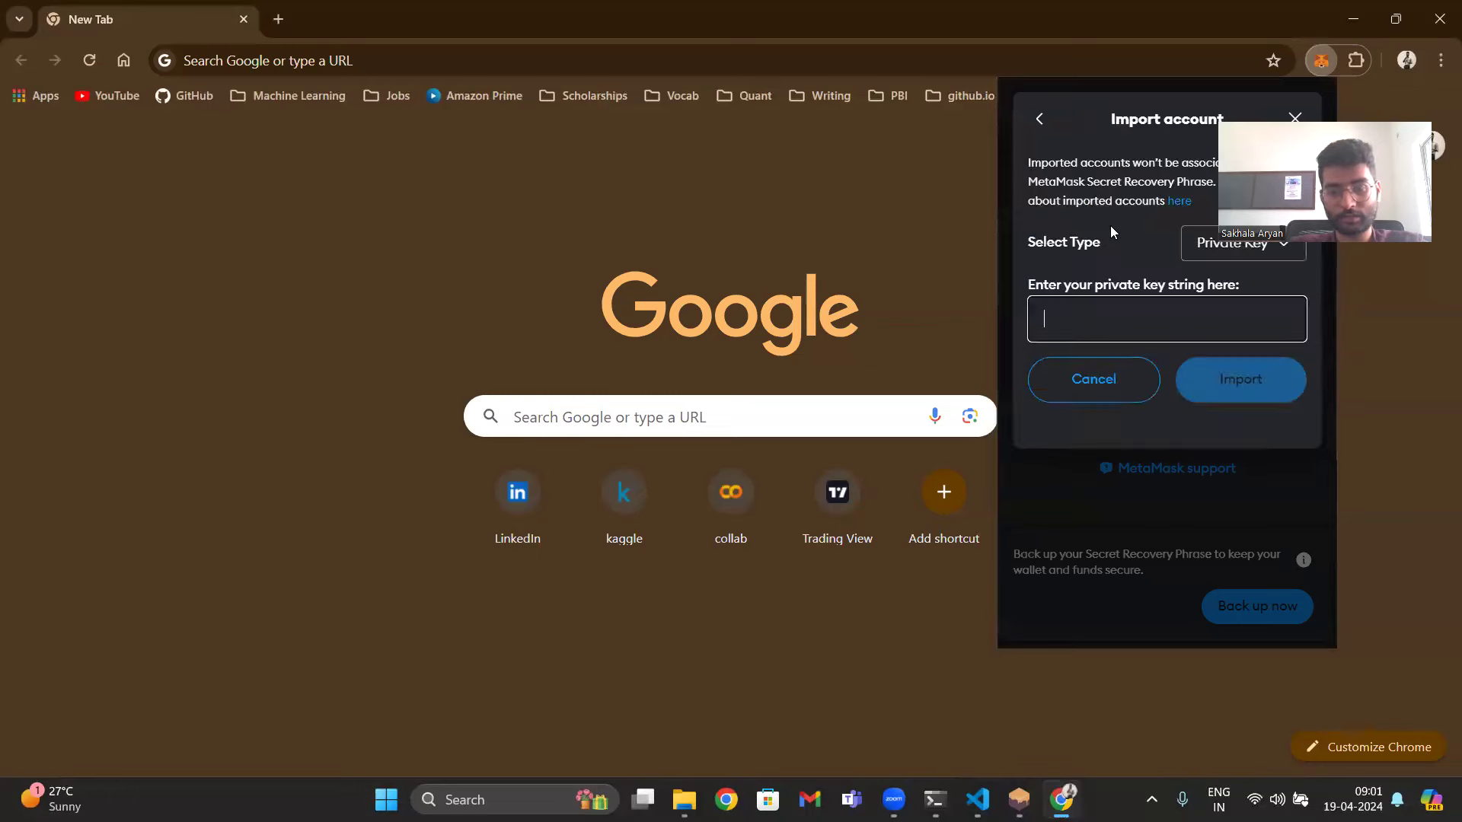
key("alt+Tab")
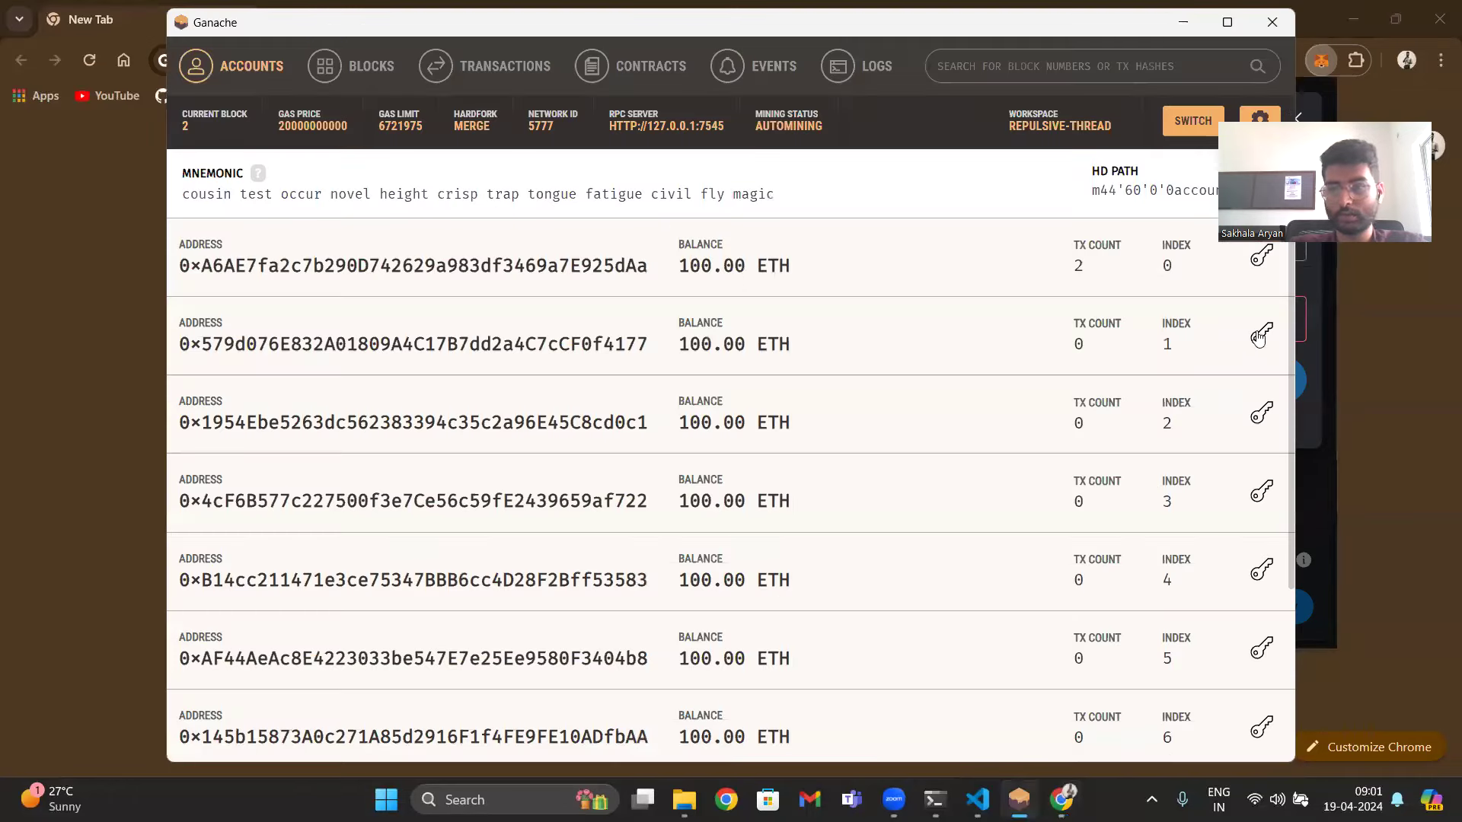
left_click(1259, 337)
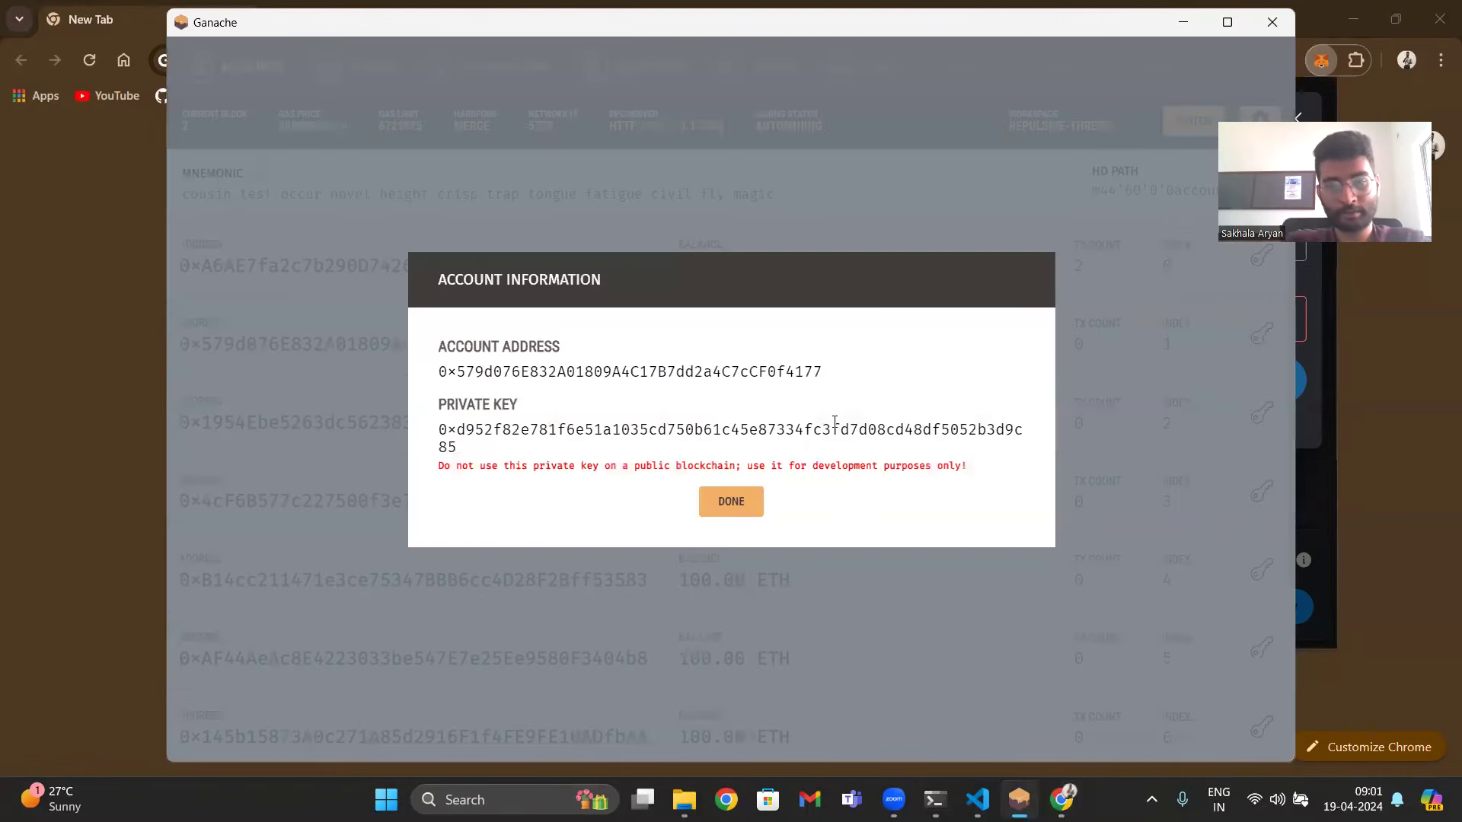
double_click(834, 422)
left_click(731, 501)
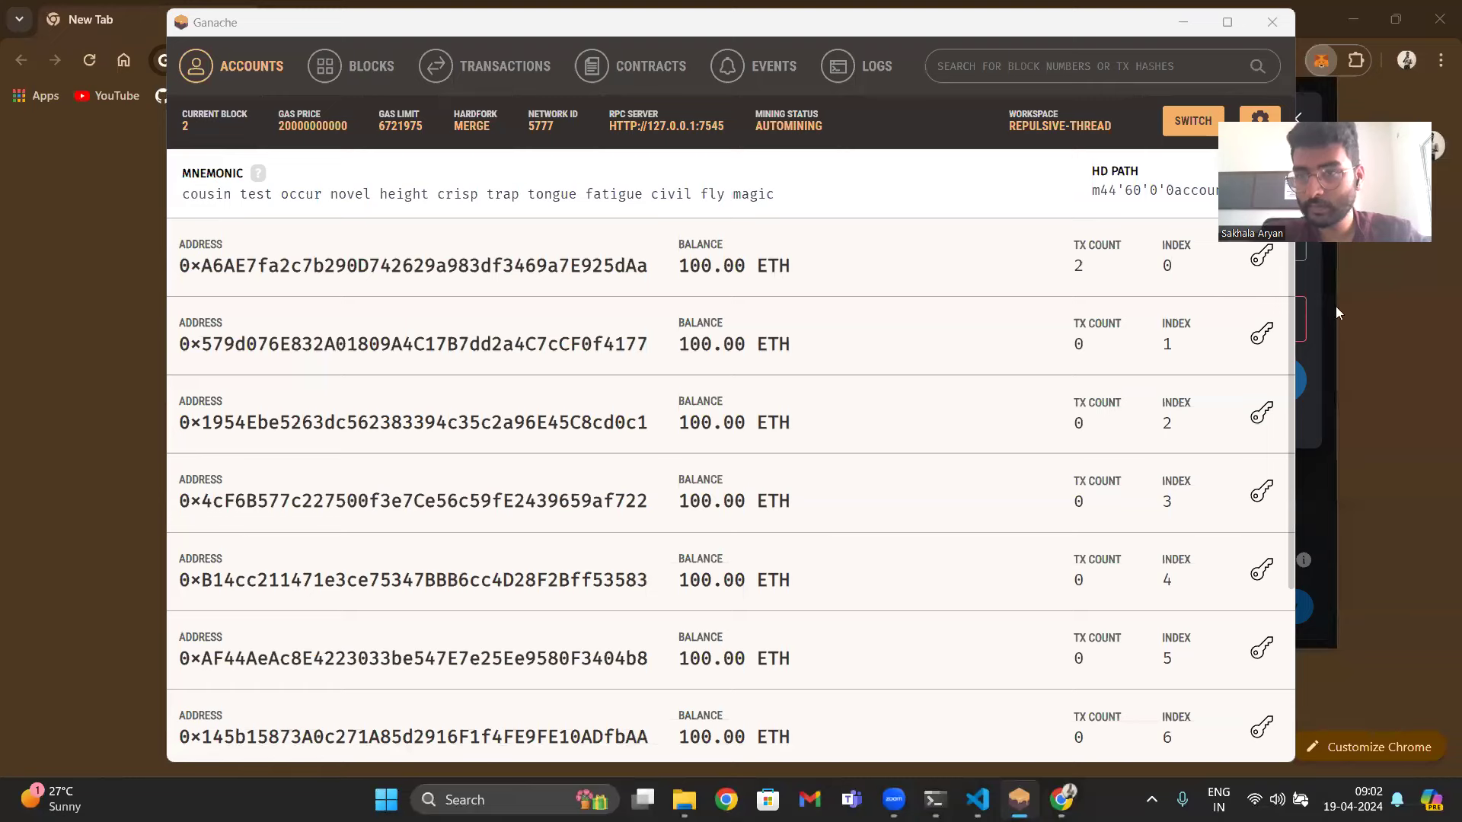
left_click(1406, 311)
- Import the index 1 private key into MetaMask as Account 3
left_click(1356, 61)
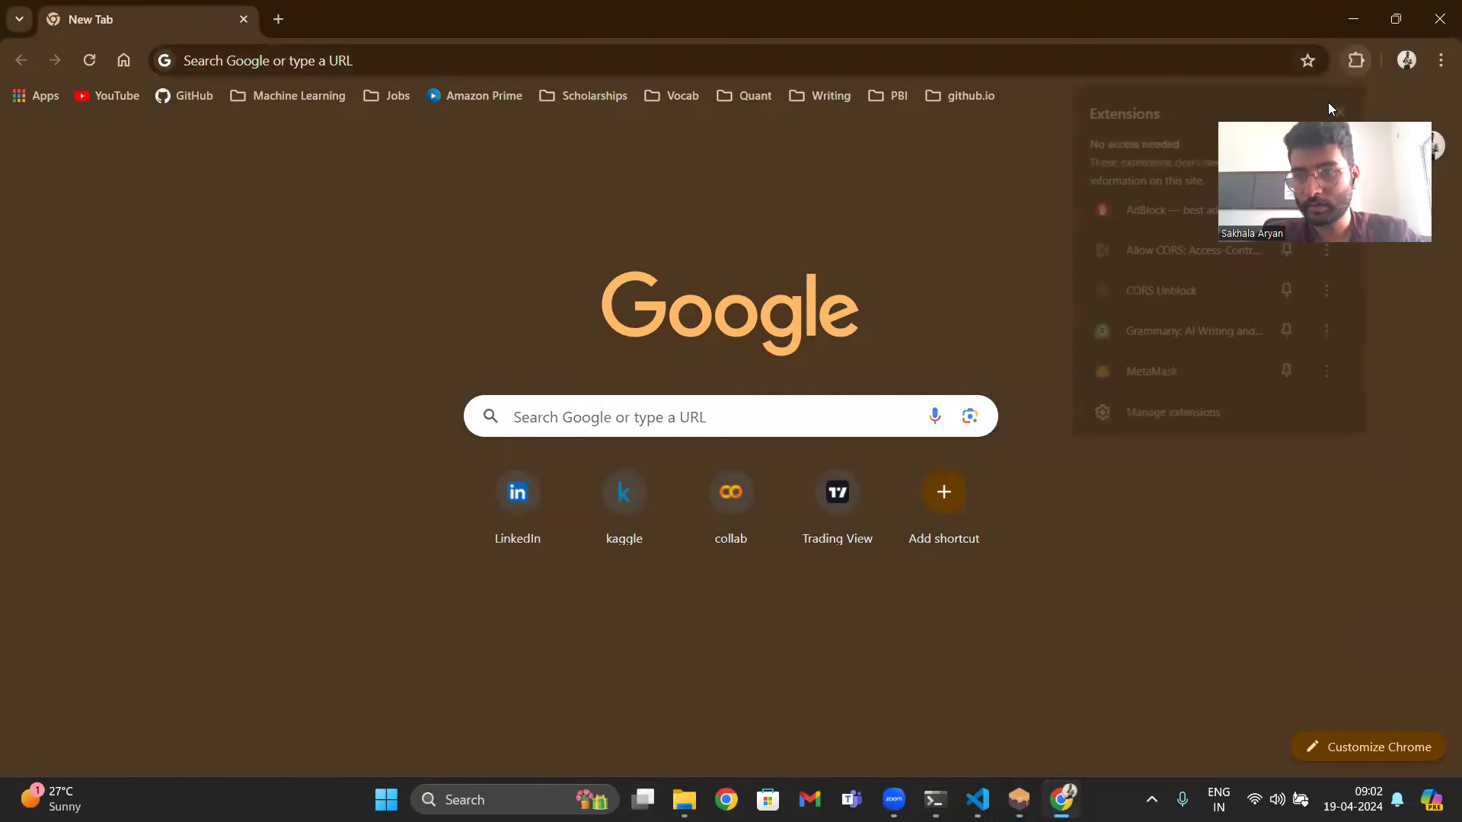
left_click(1180, 370)
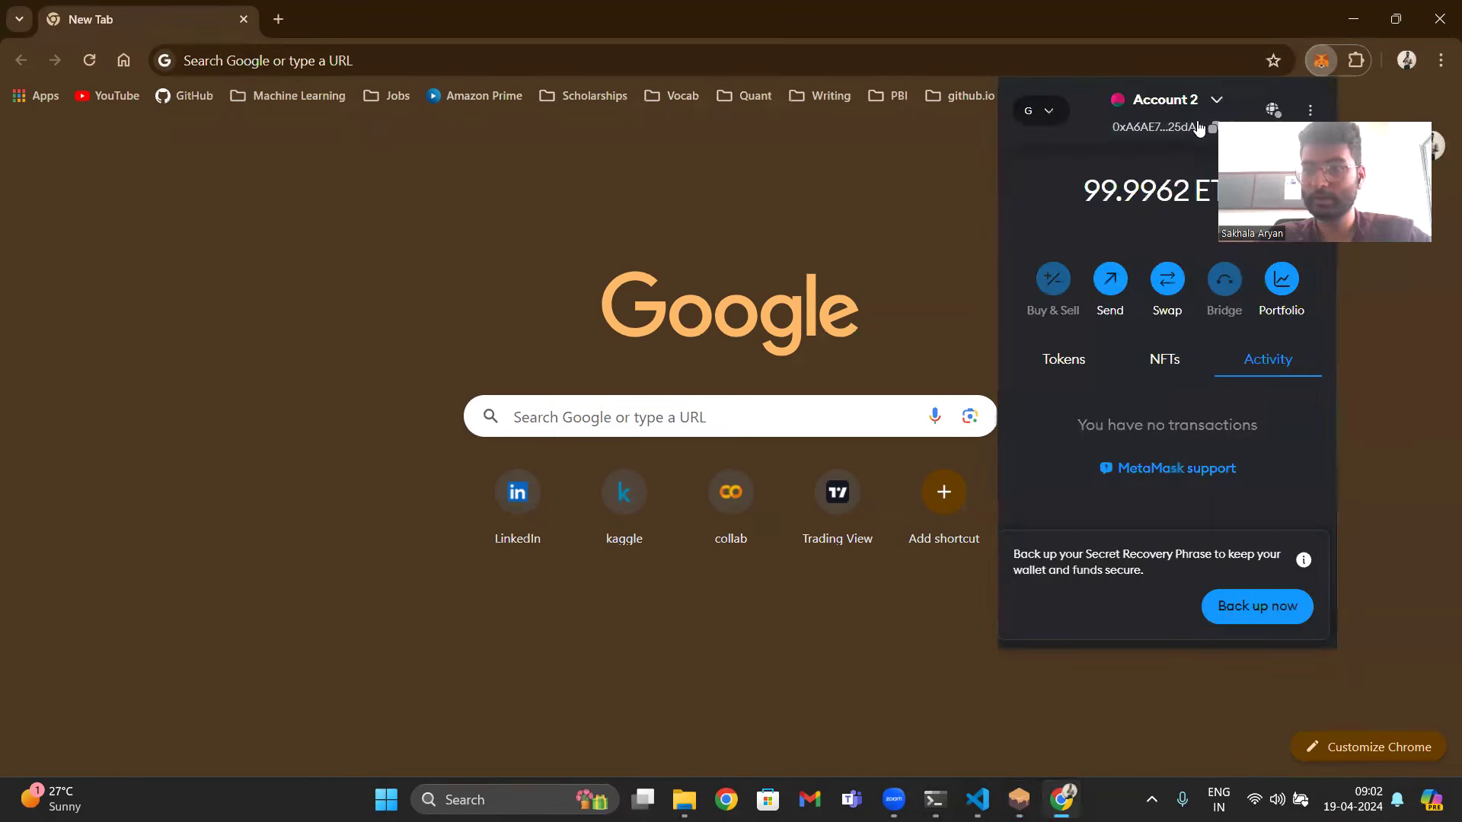
left_click(1216, 99)
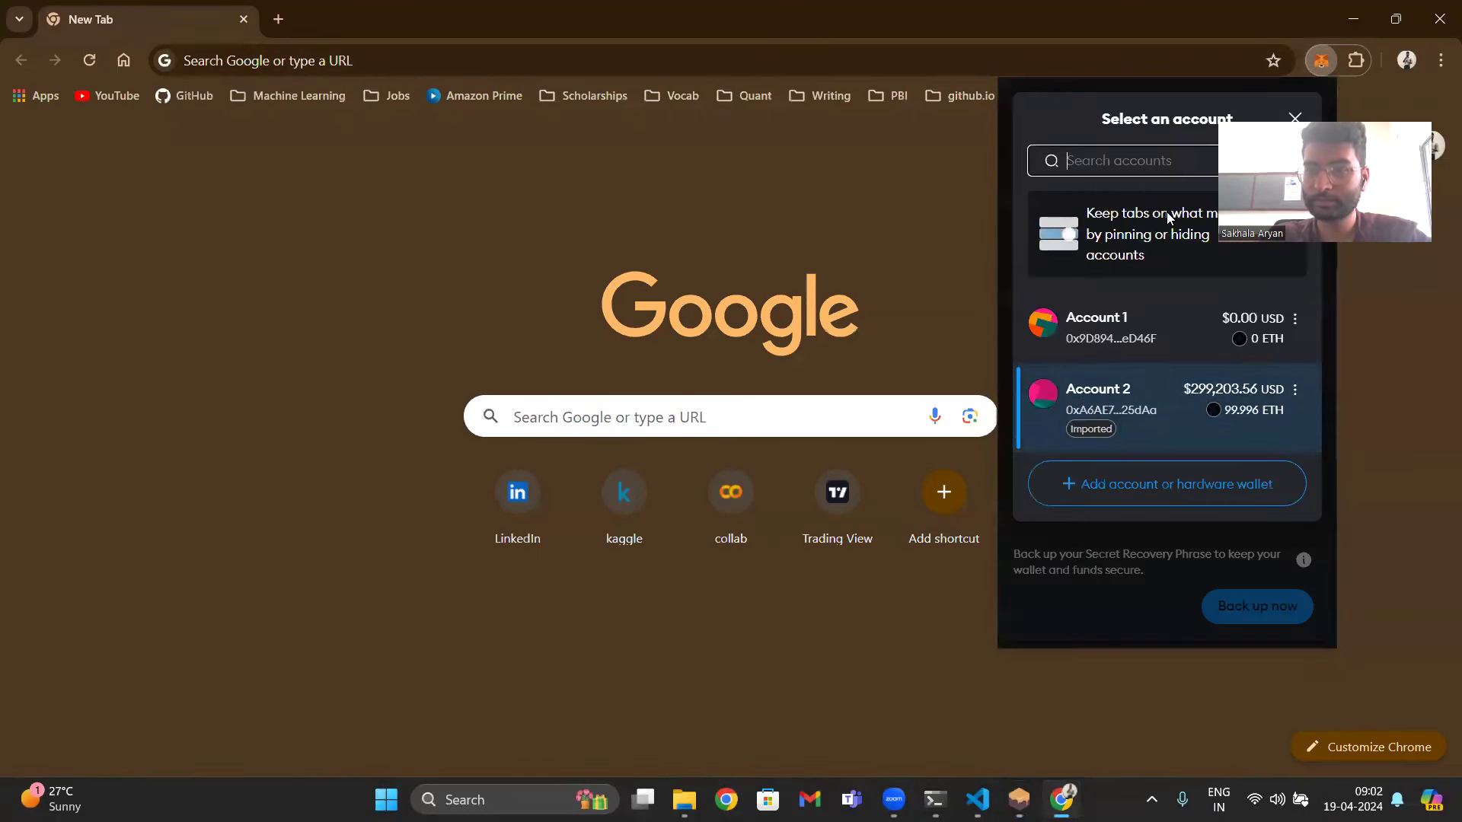
left_click(1078, 479)
left_click(1093, 223)
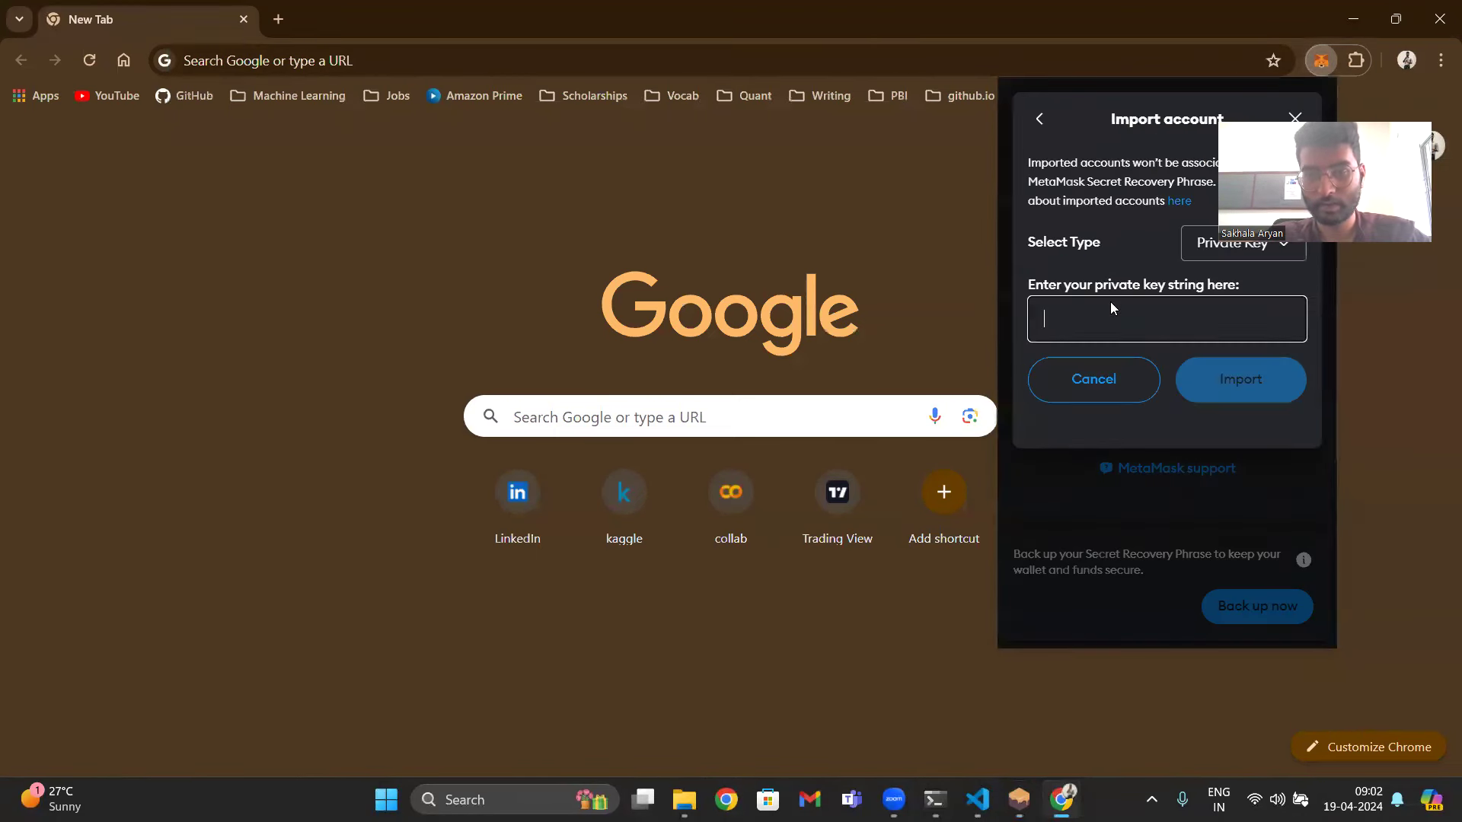
key("ctrl+v")
left_click(1227, 383)
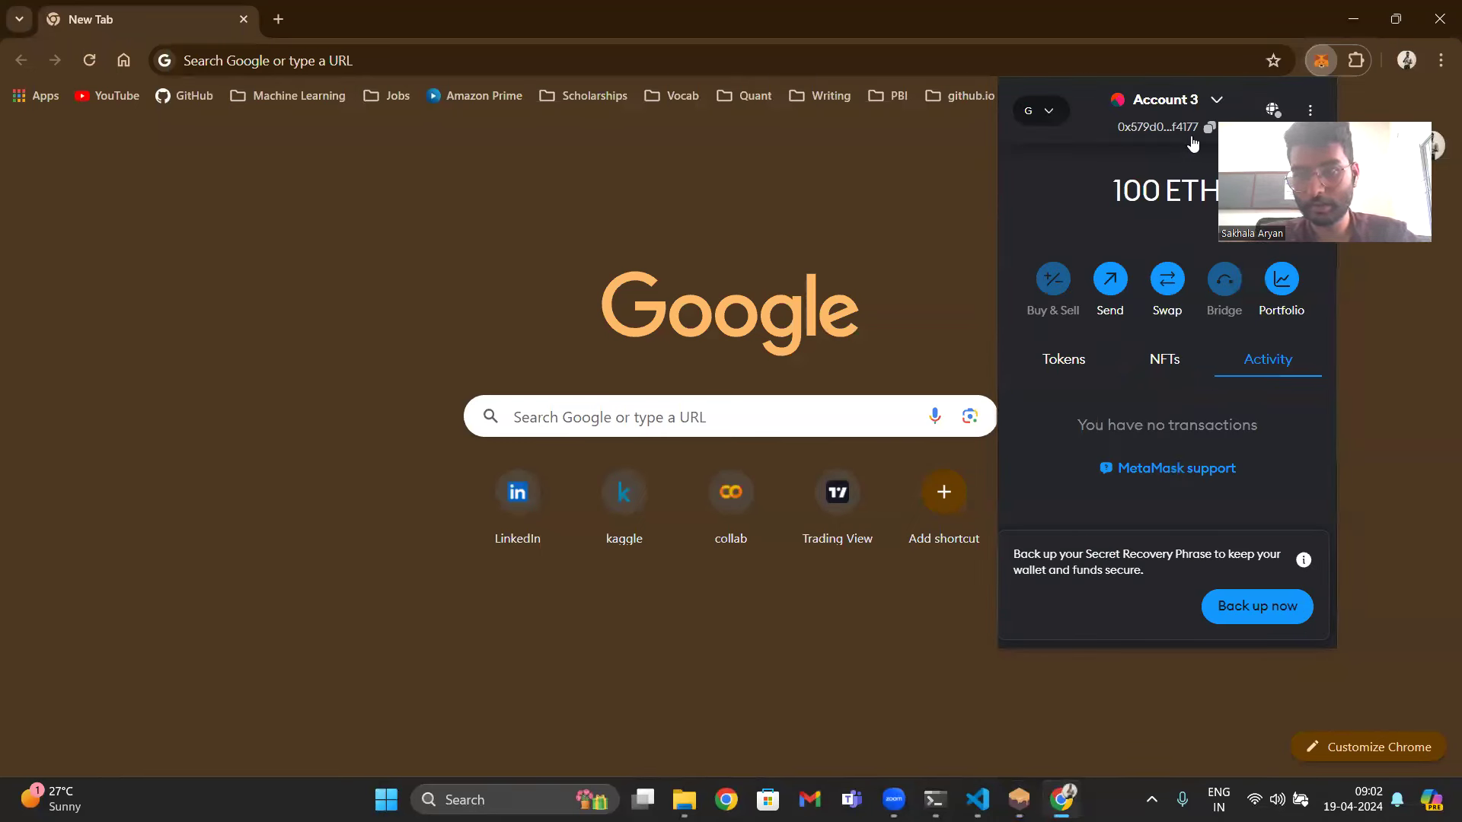
- Start a third import and copy the index 2 Ganache account's private key
left_click(1212, 107)
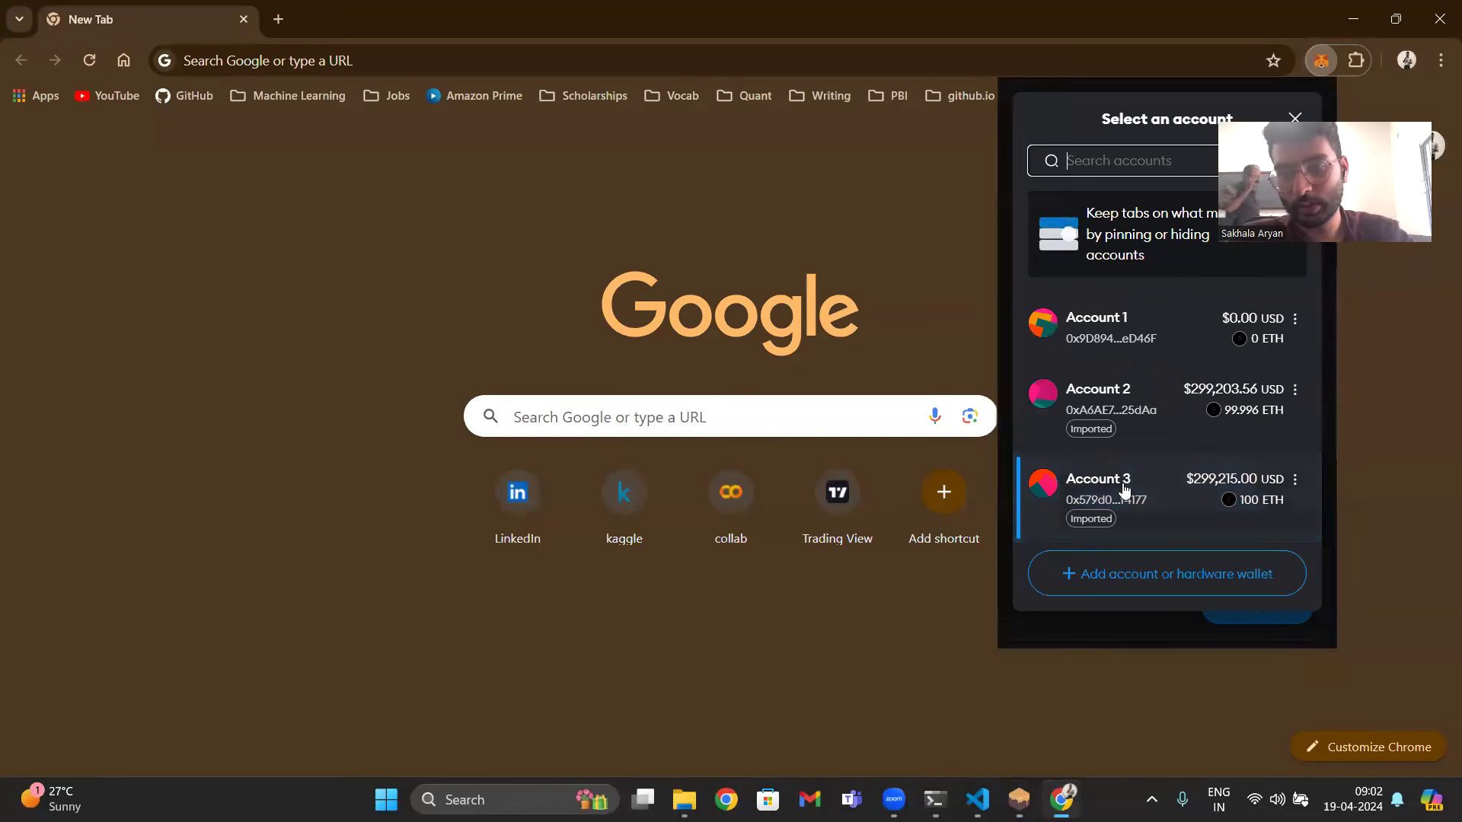
left_click(1121, 590)
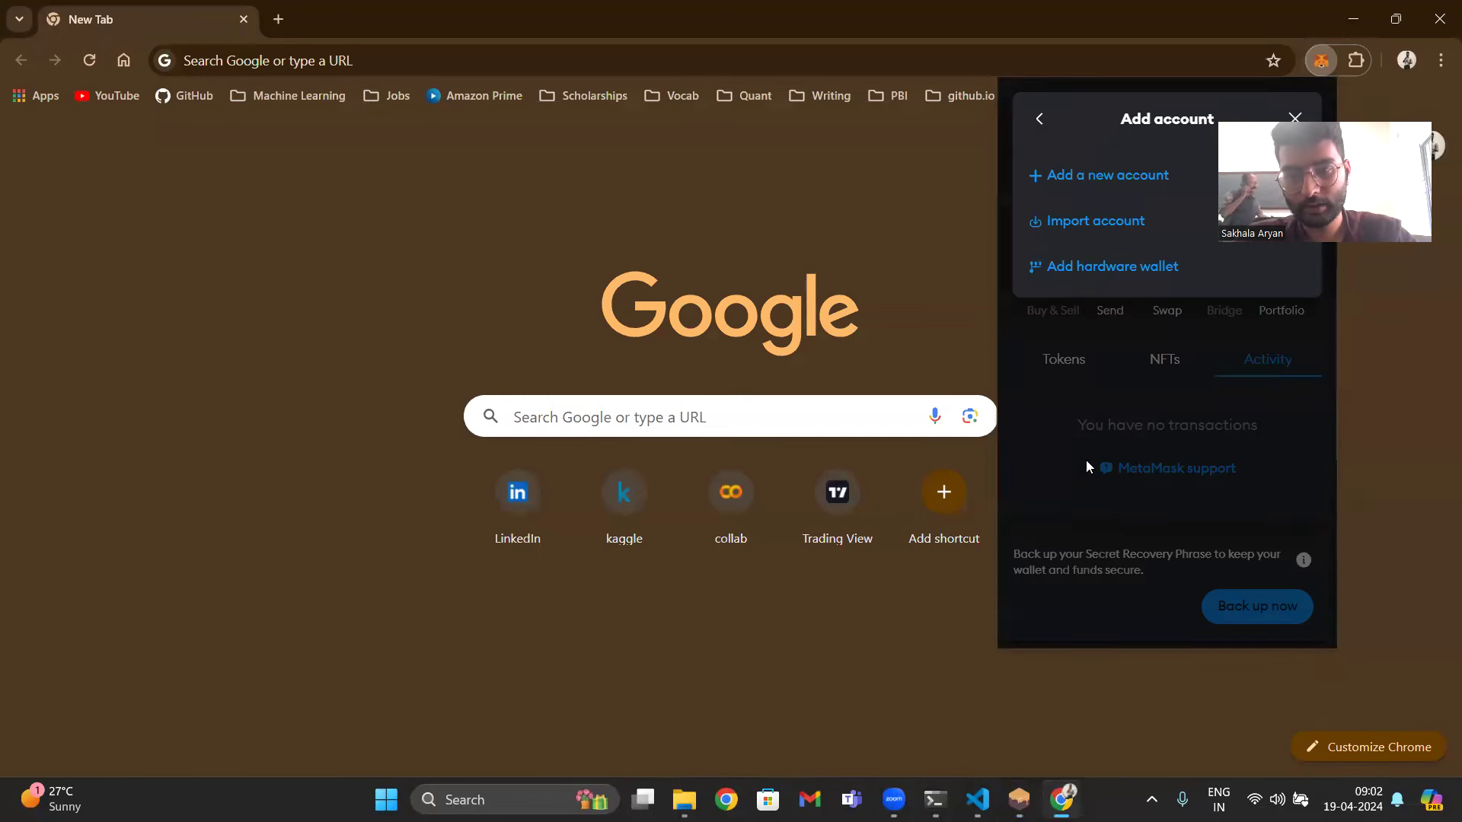
left_click(1098, 229)
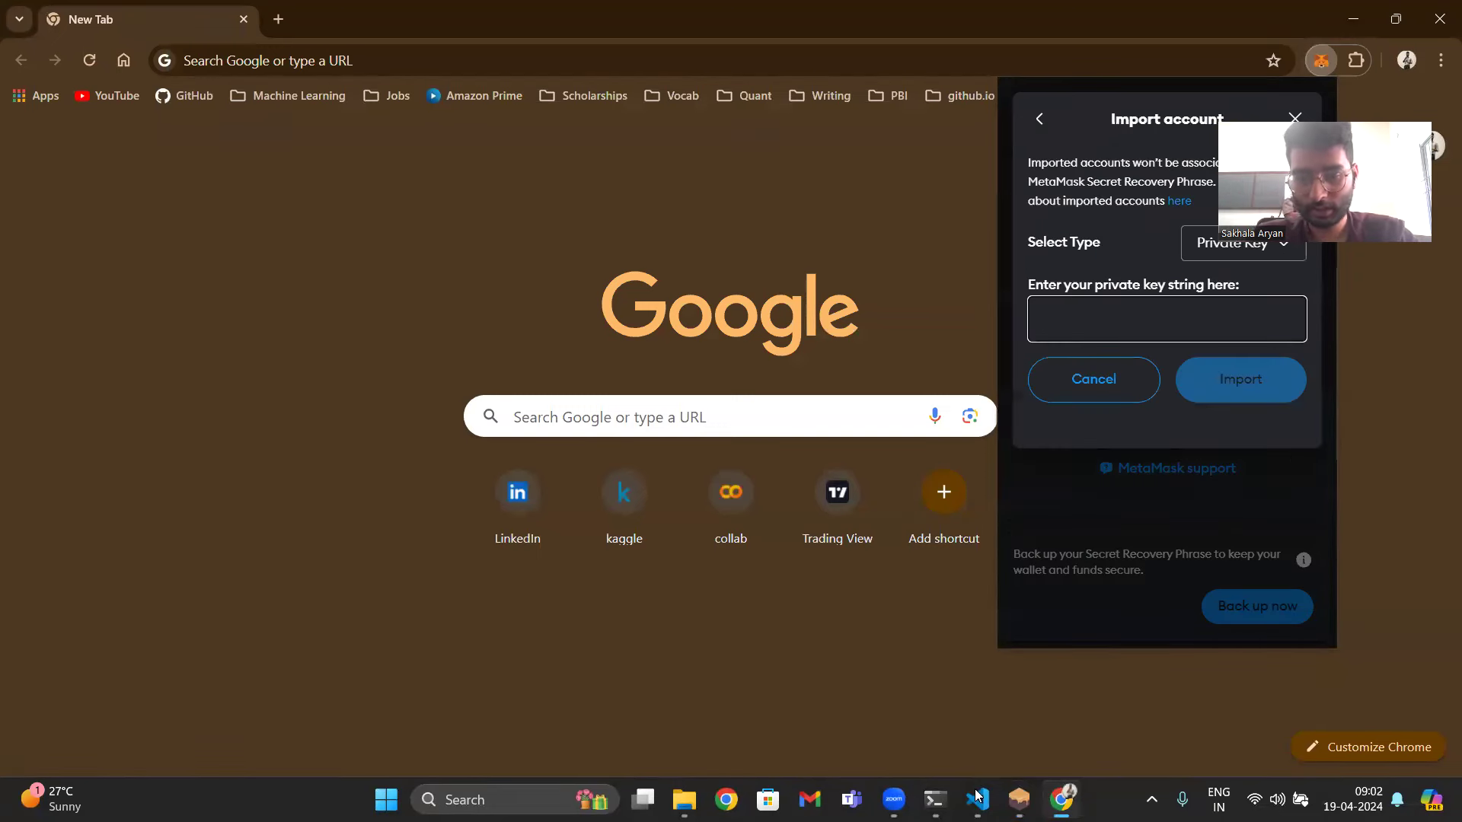
left_click(1019, 799)
left_click(1261, 413)
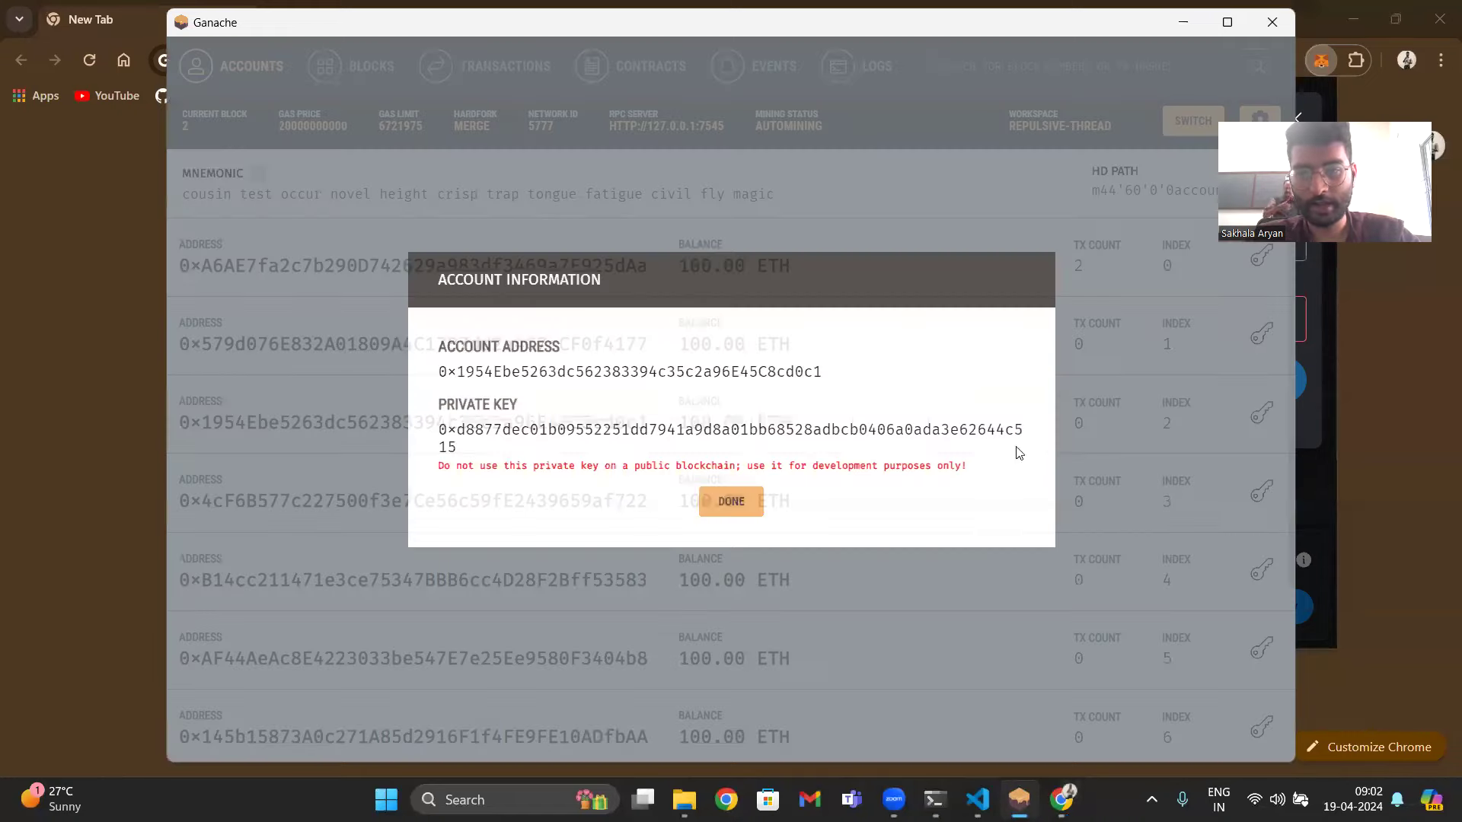
double_click(857, 431)
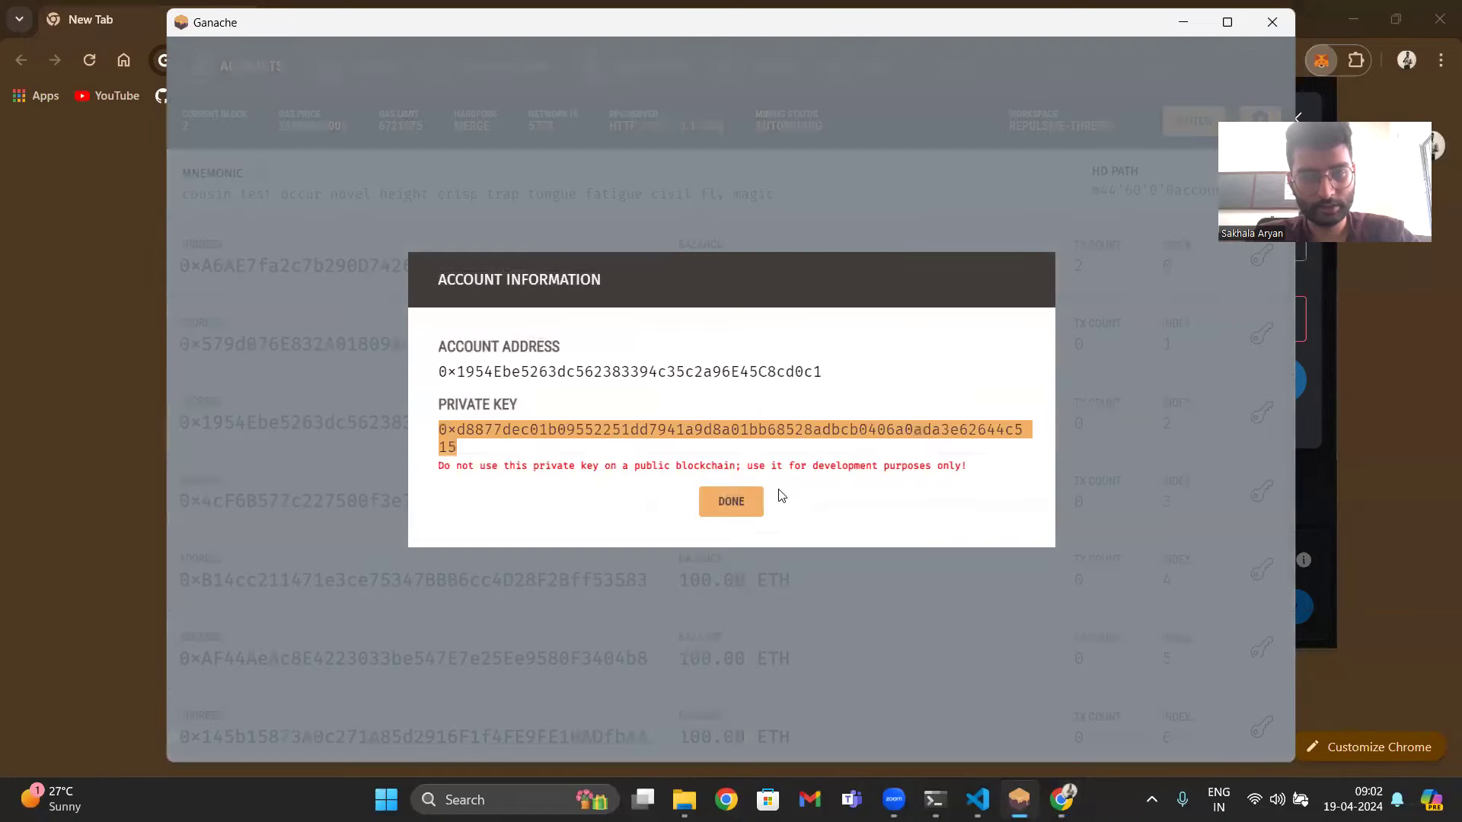
left_click(731, 501)
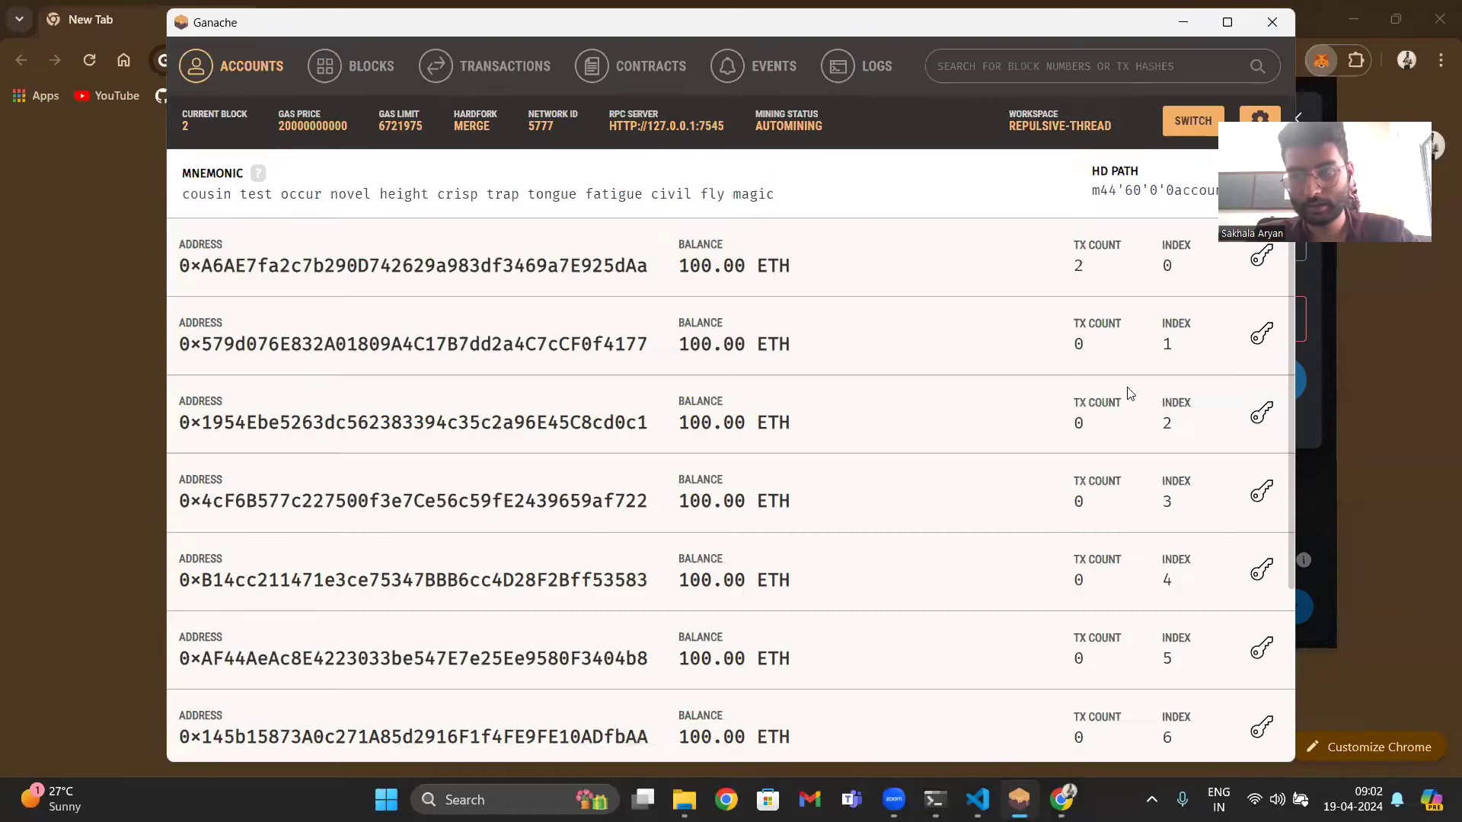
- Import the index 2 key as Account 4 and check the account list
left_click(1303, 323)
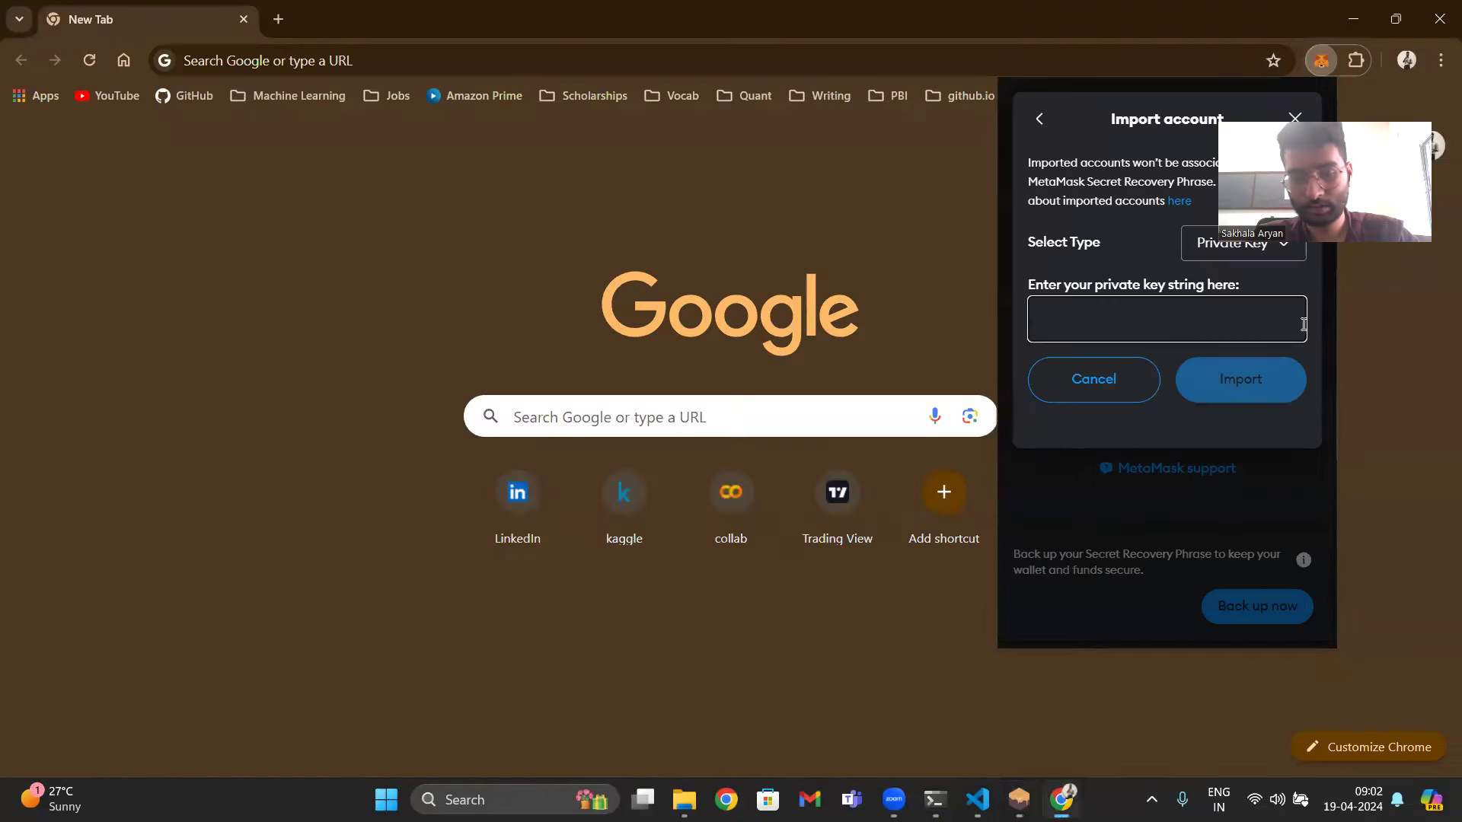
key("ctrl+v")
left_click(1247, 381)
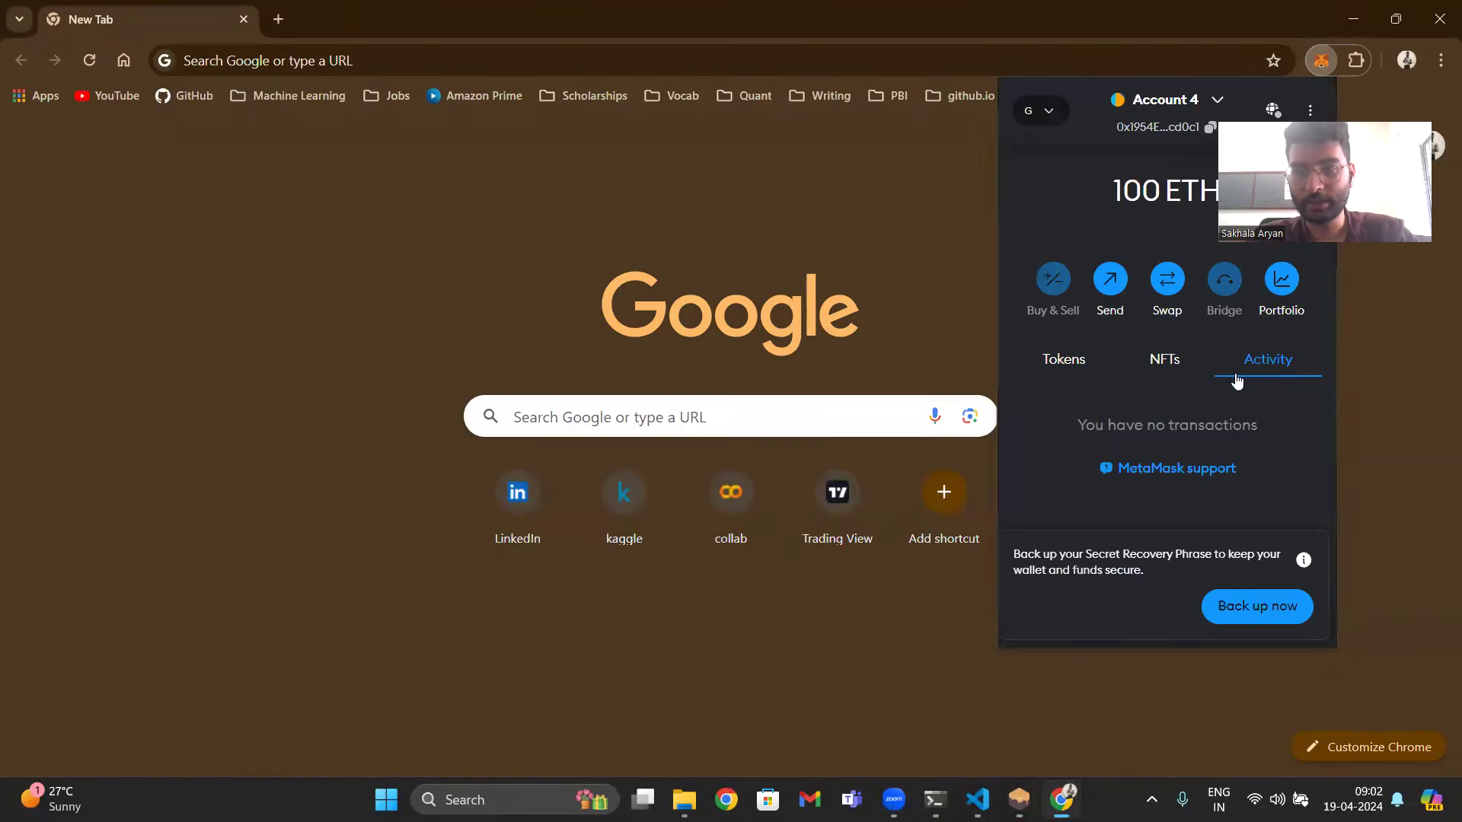
left_click(1216, 90)
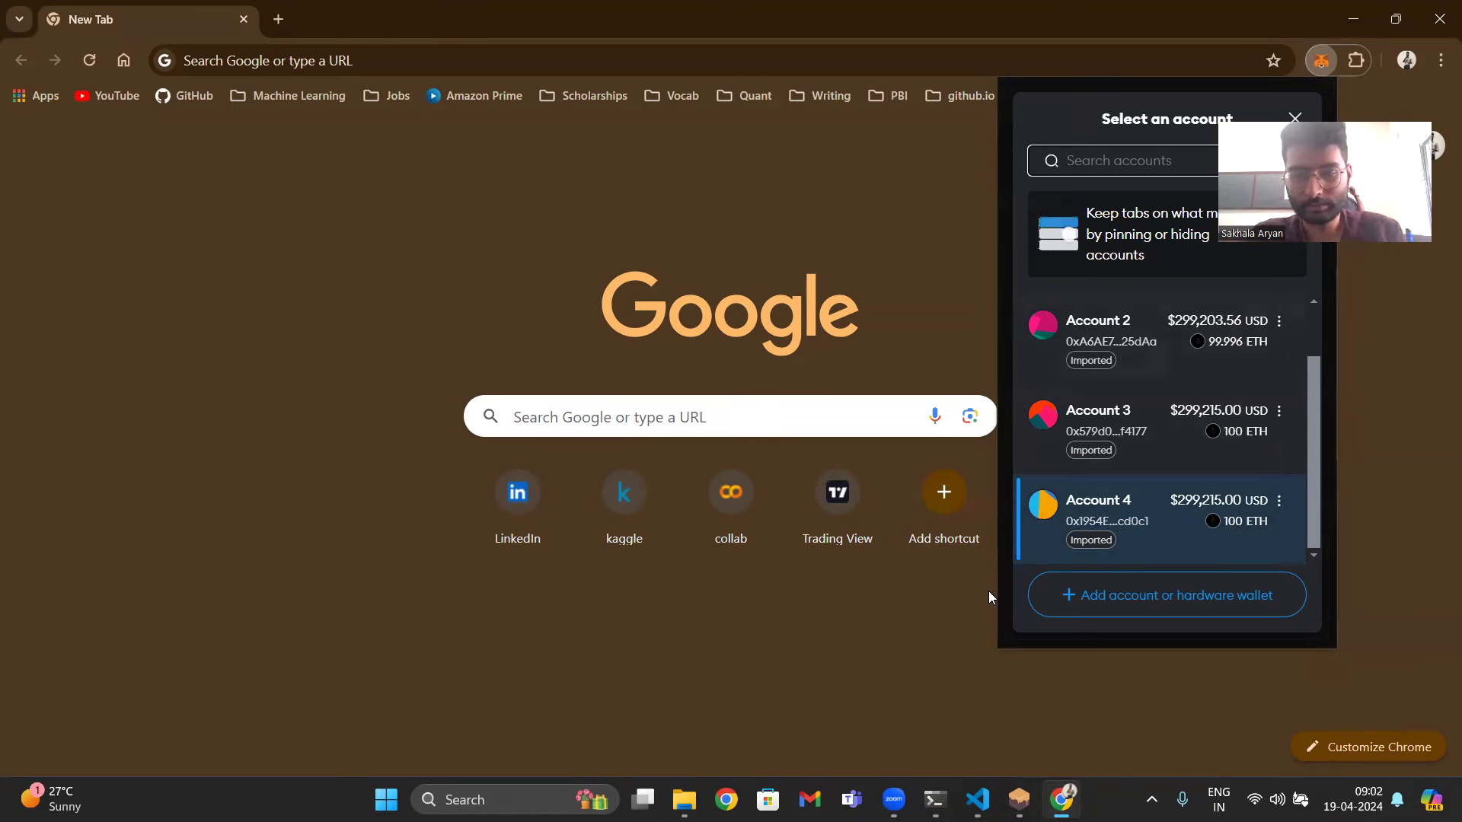
- Run cd ../client and npm start in the terminal to serve the dApp on localhost:8080
key("alt+Tab")
type("c")
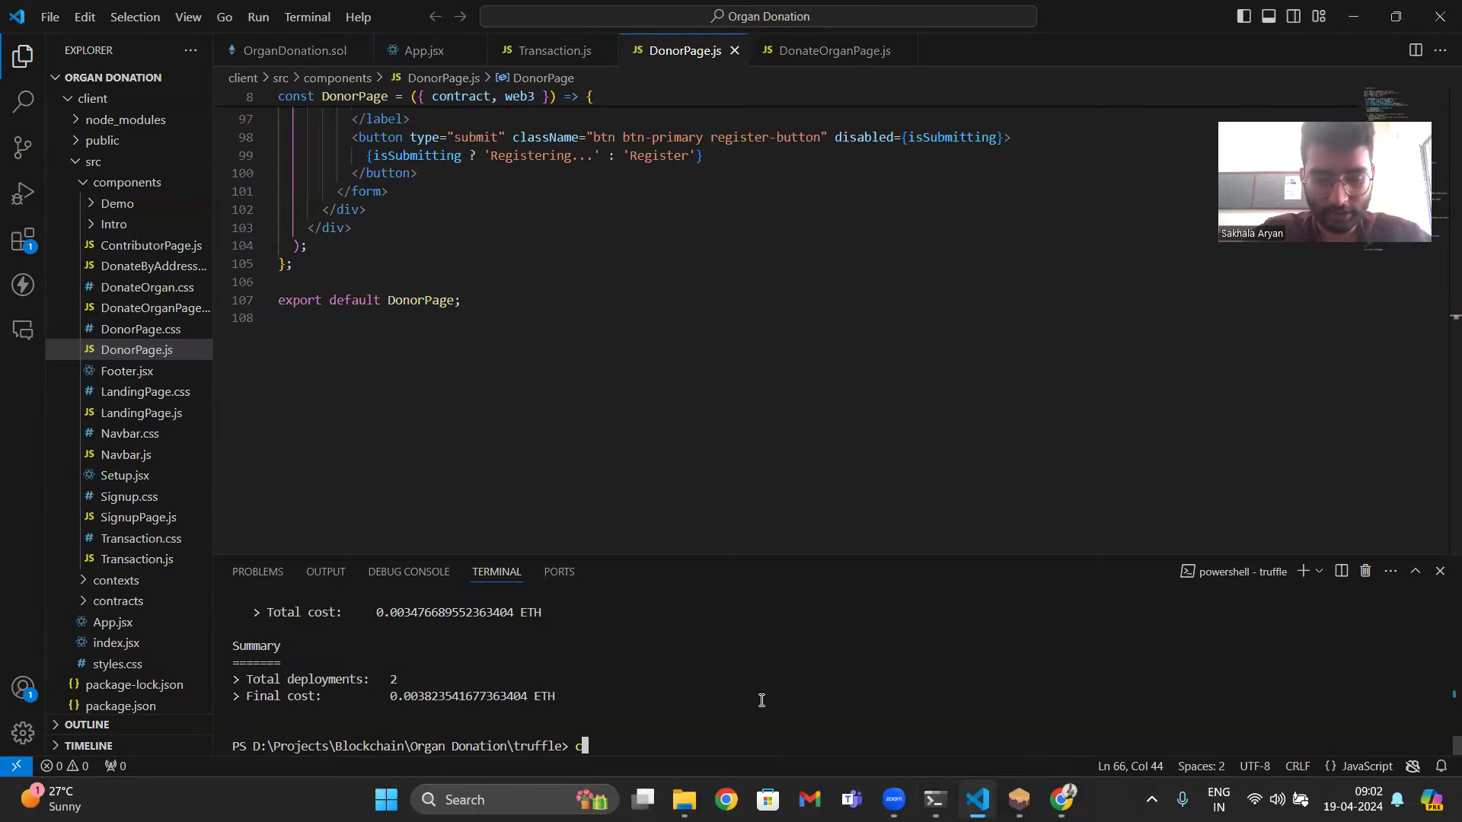
type("d ../c")
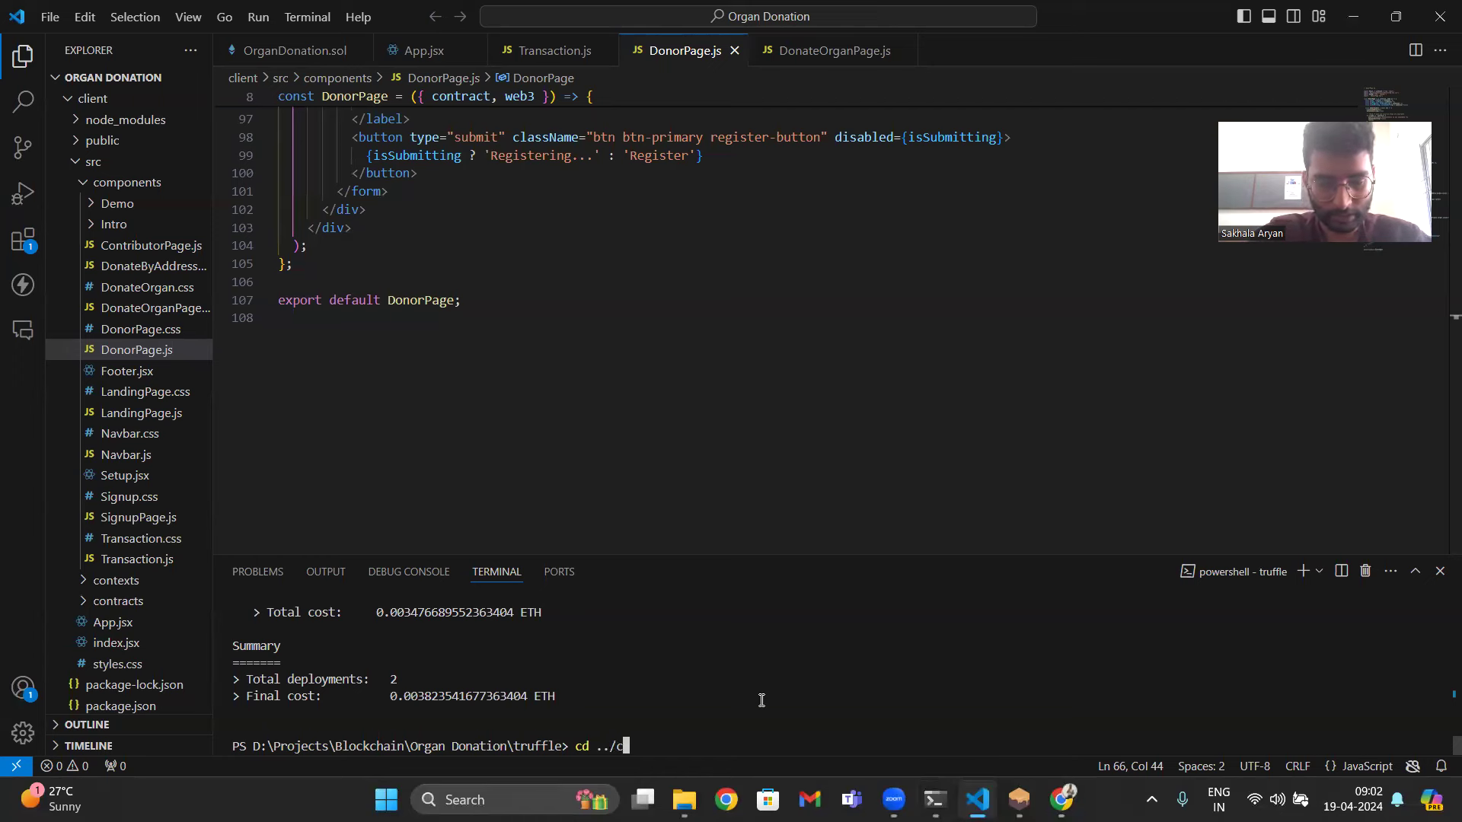
type("lient")
key("Return")
type("npm")
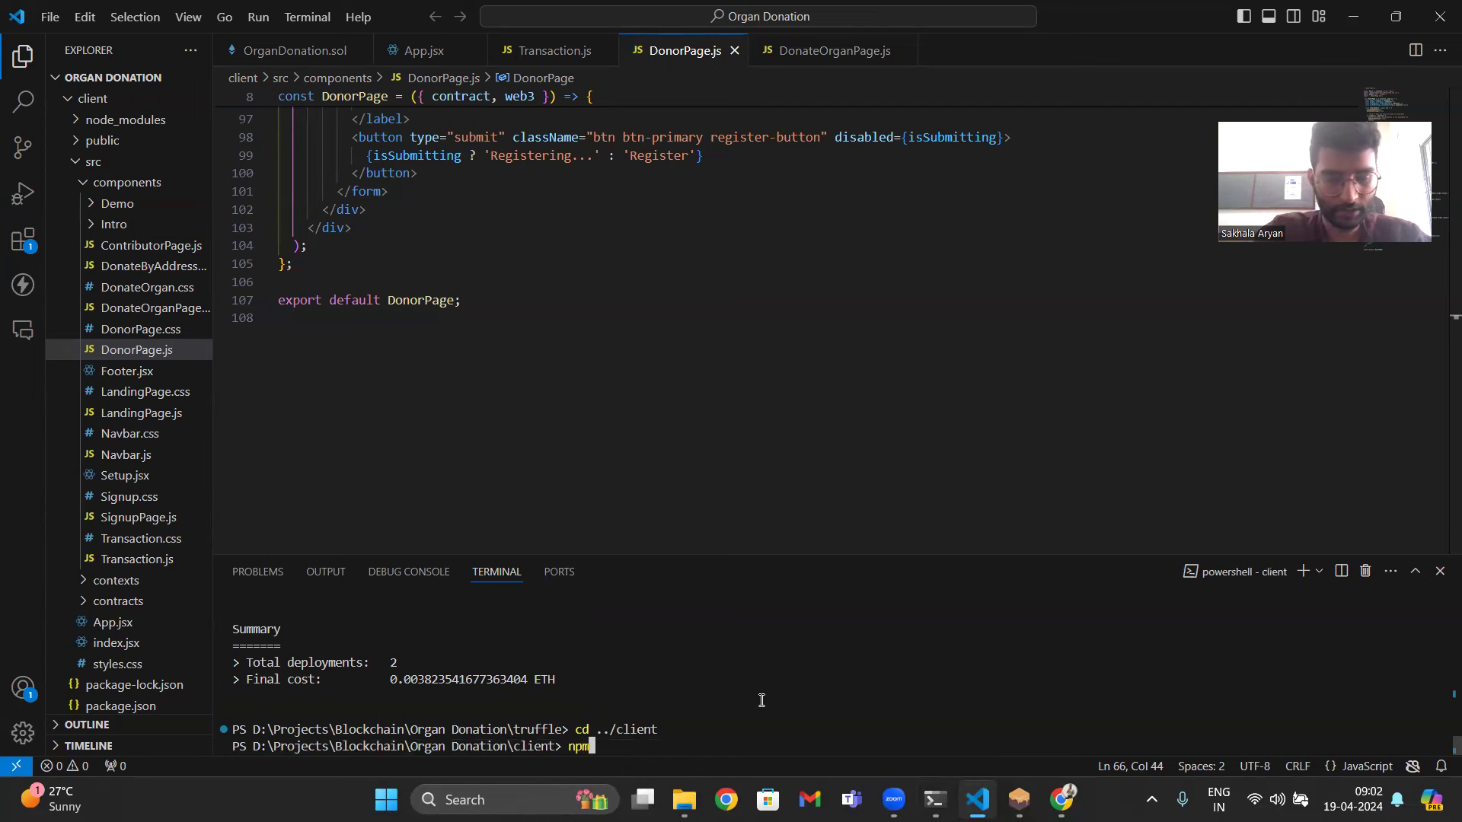
type(" start")
key("Return")
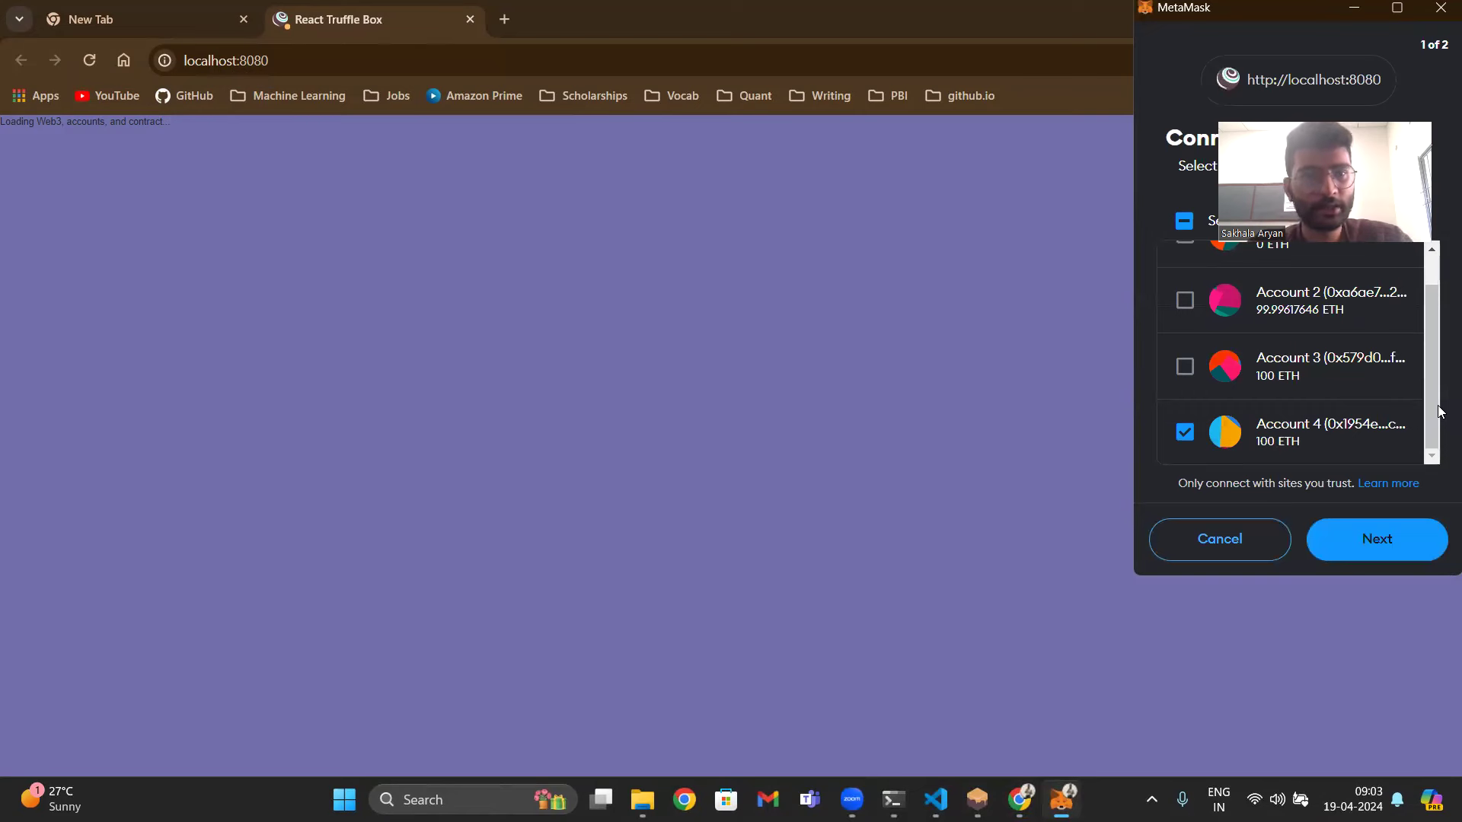
- Connect only Account 2 to the dApp, leaving Accounts 3 and 4 unchecked
left_click(1187, 319)
left_click(1186, 367)
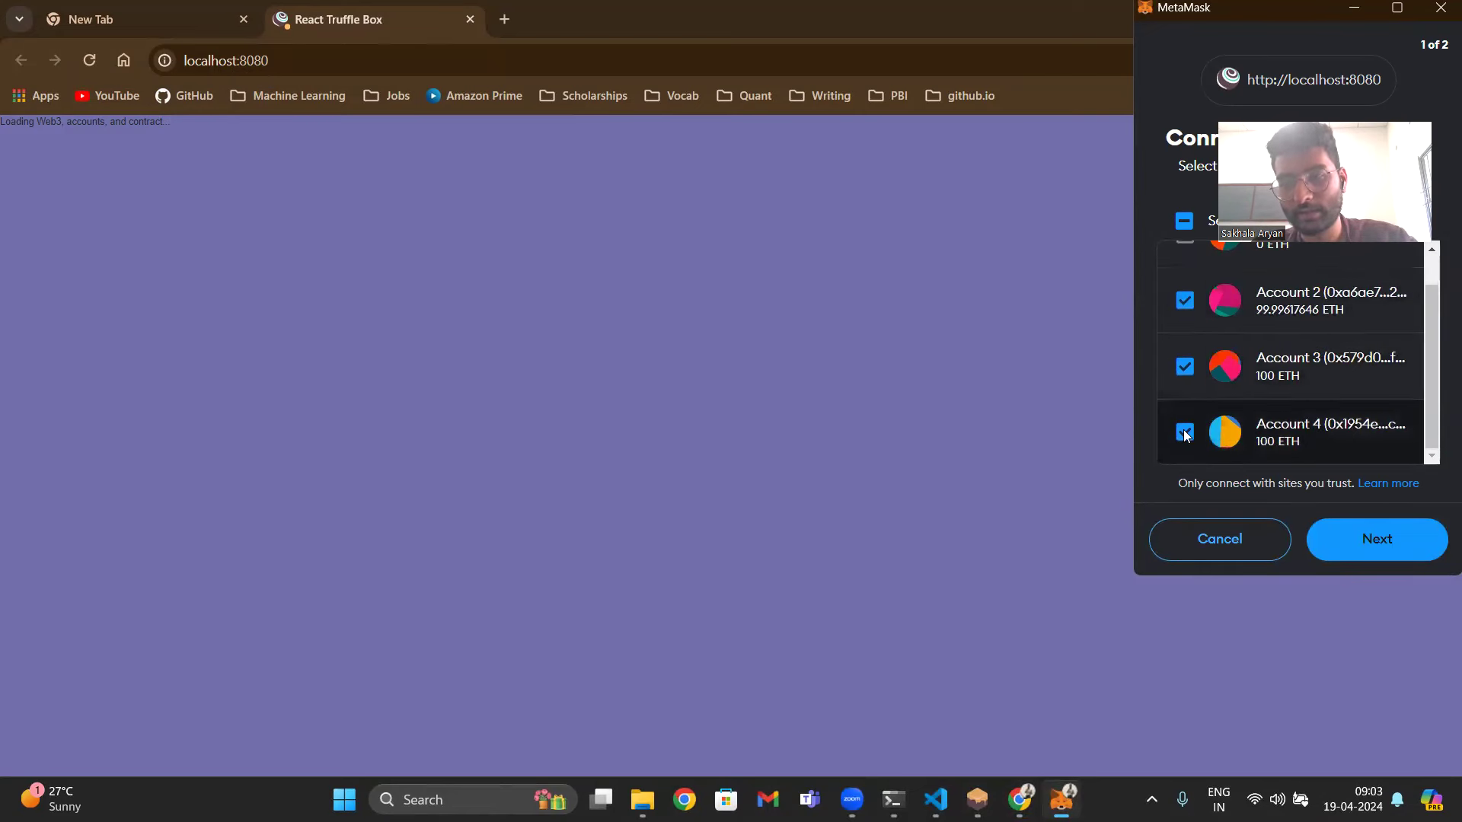
left_click(1184, 432)
left_click(1185, 367)
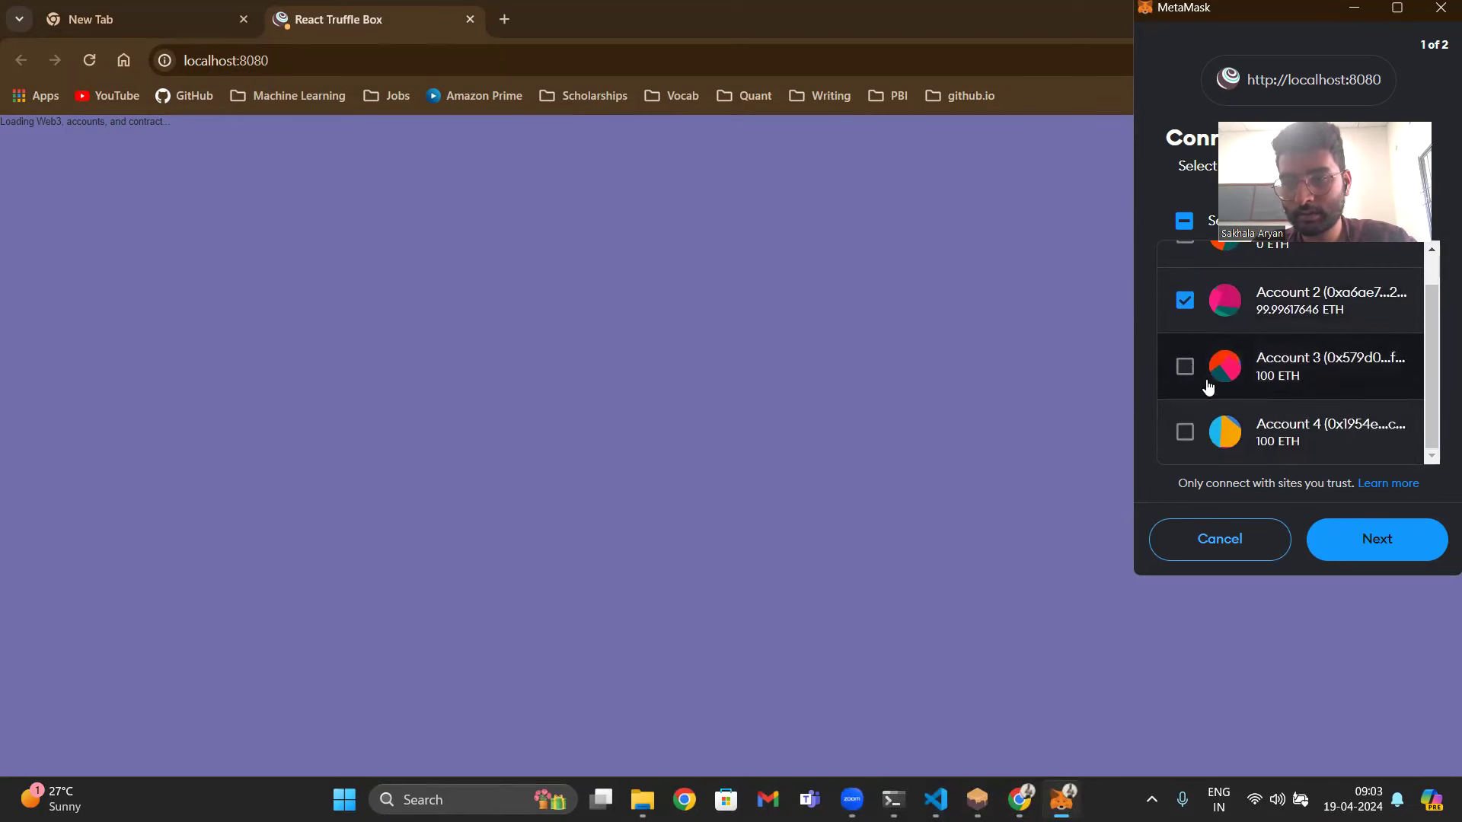
left_click(1377, 539)
left_click(1376, 536)
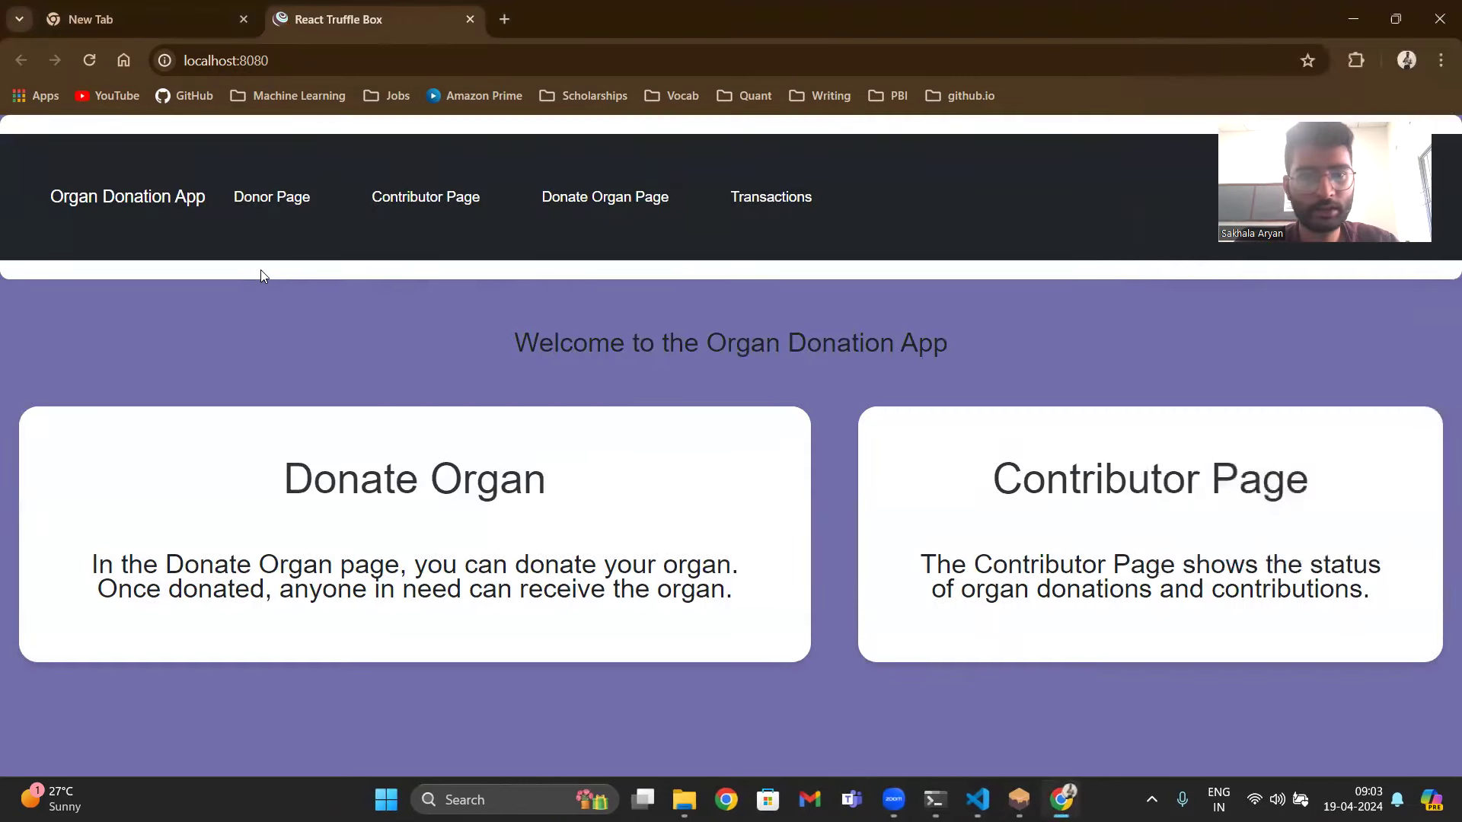
- On the Donor Page, enter the donor's name and choose Kidney with blood group A-
left_click(275, 214)
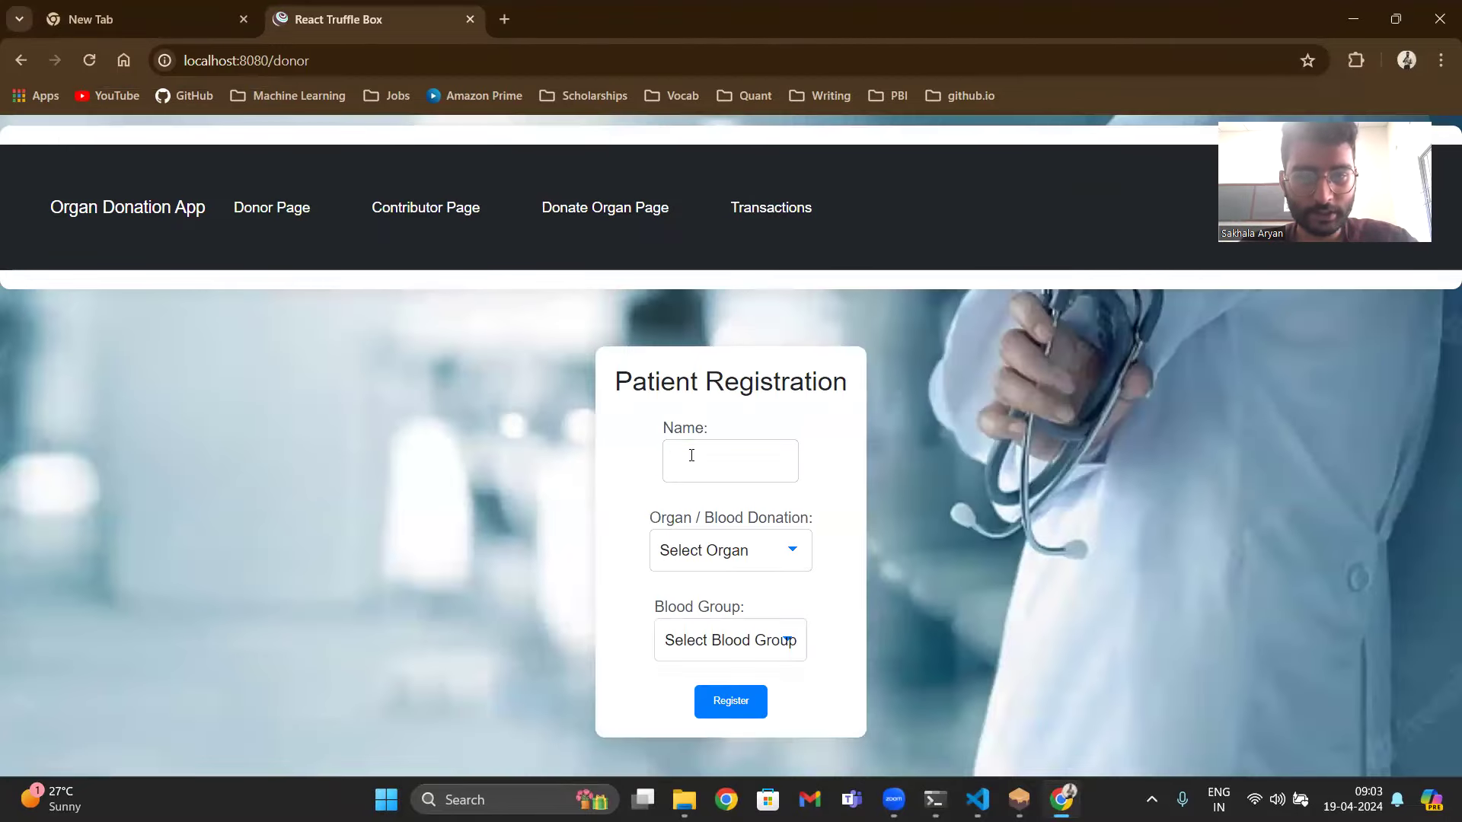
left_click(691, 455)
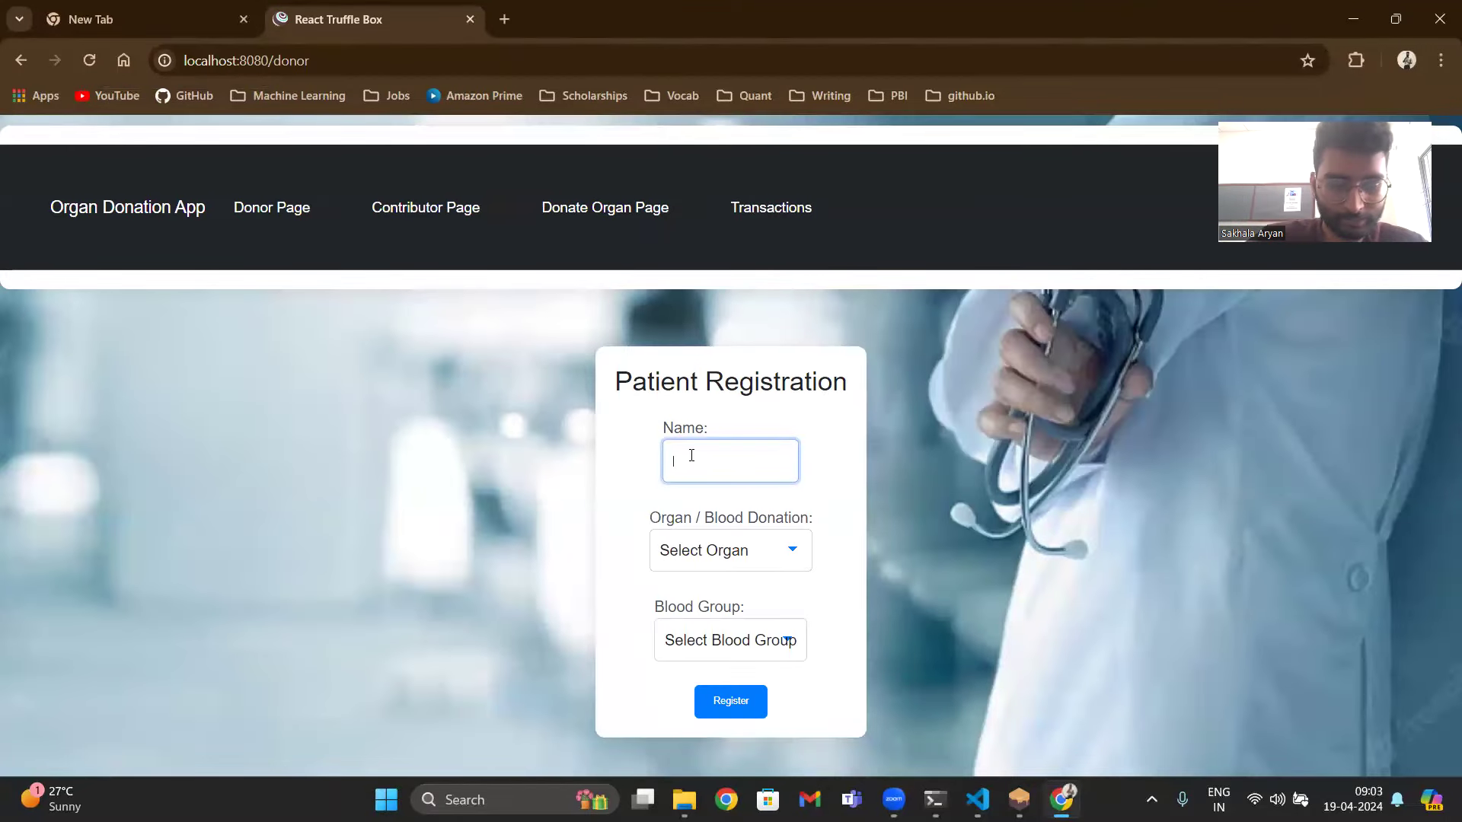
type("Rajesh")
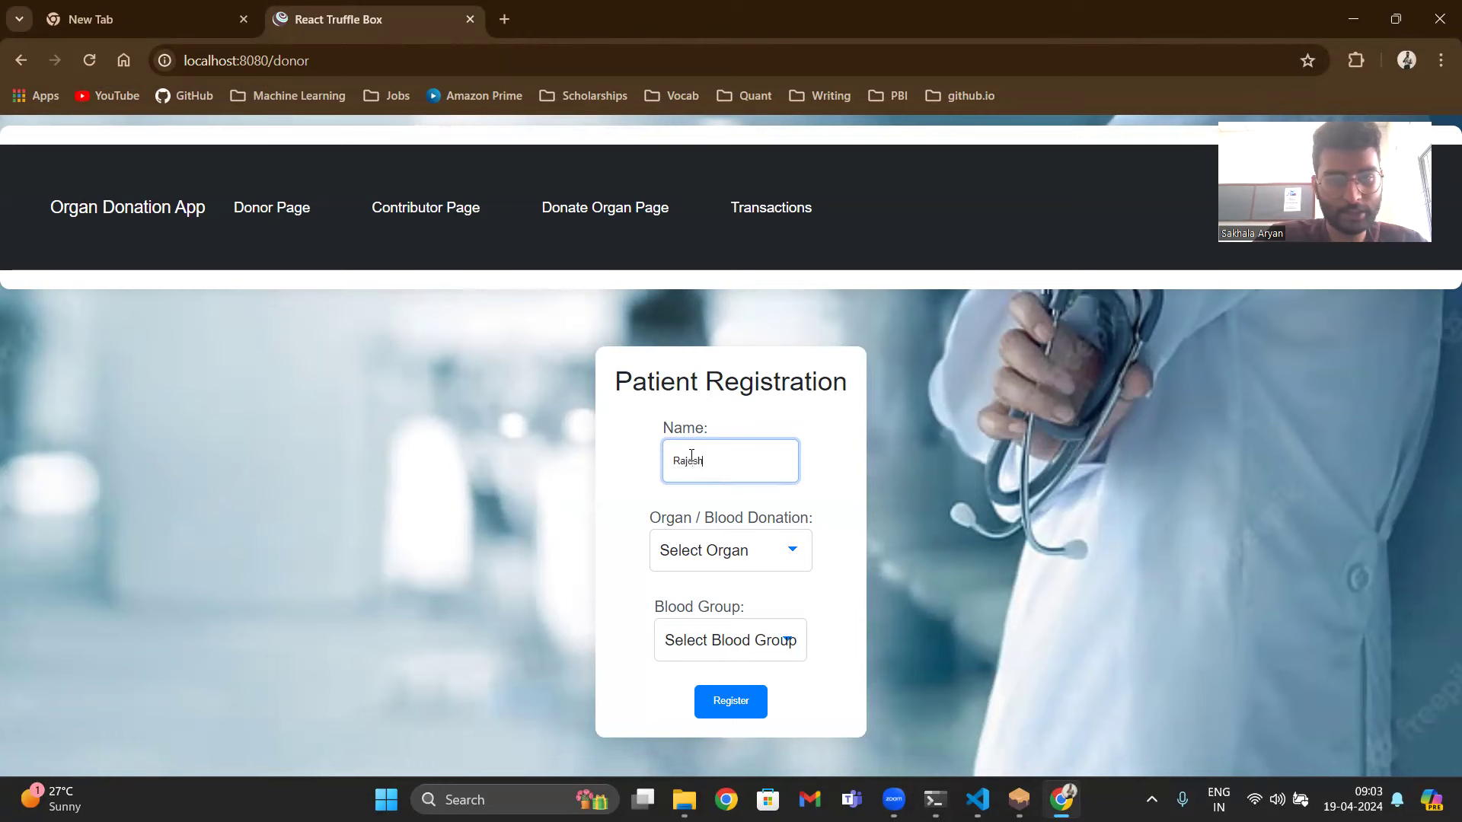
left_click(739, 553)
key("Down")
key("Down")
key("Down")
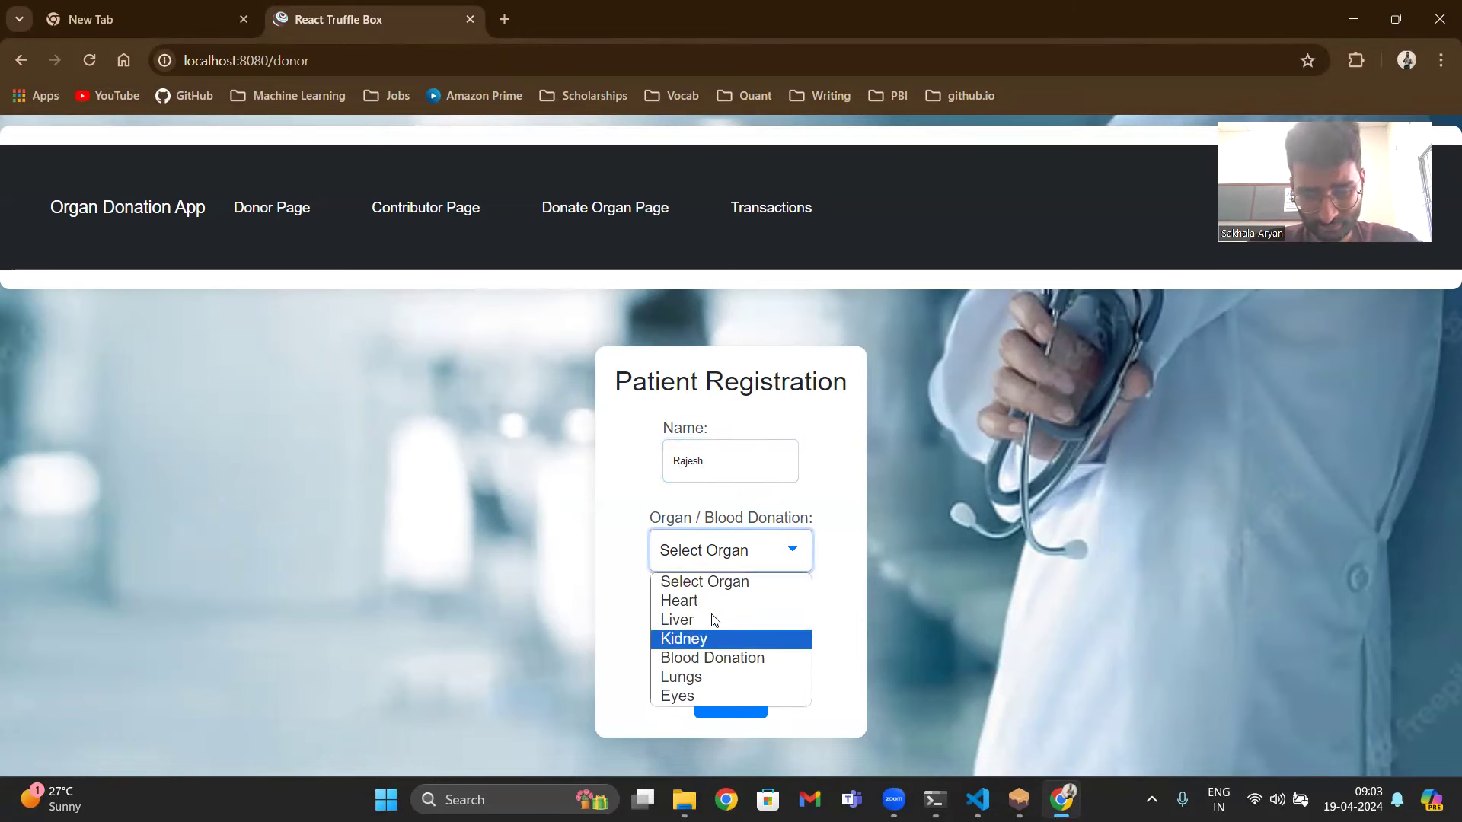
key("Return")
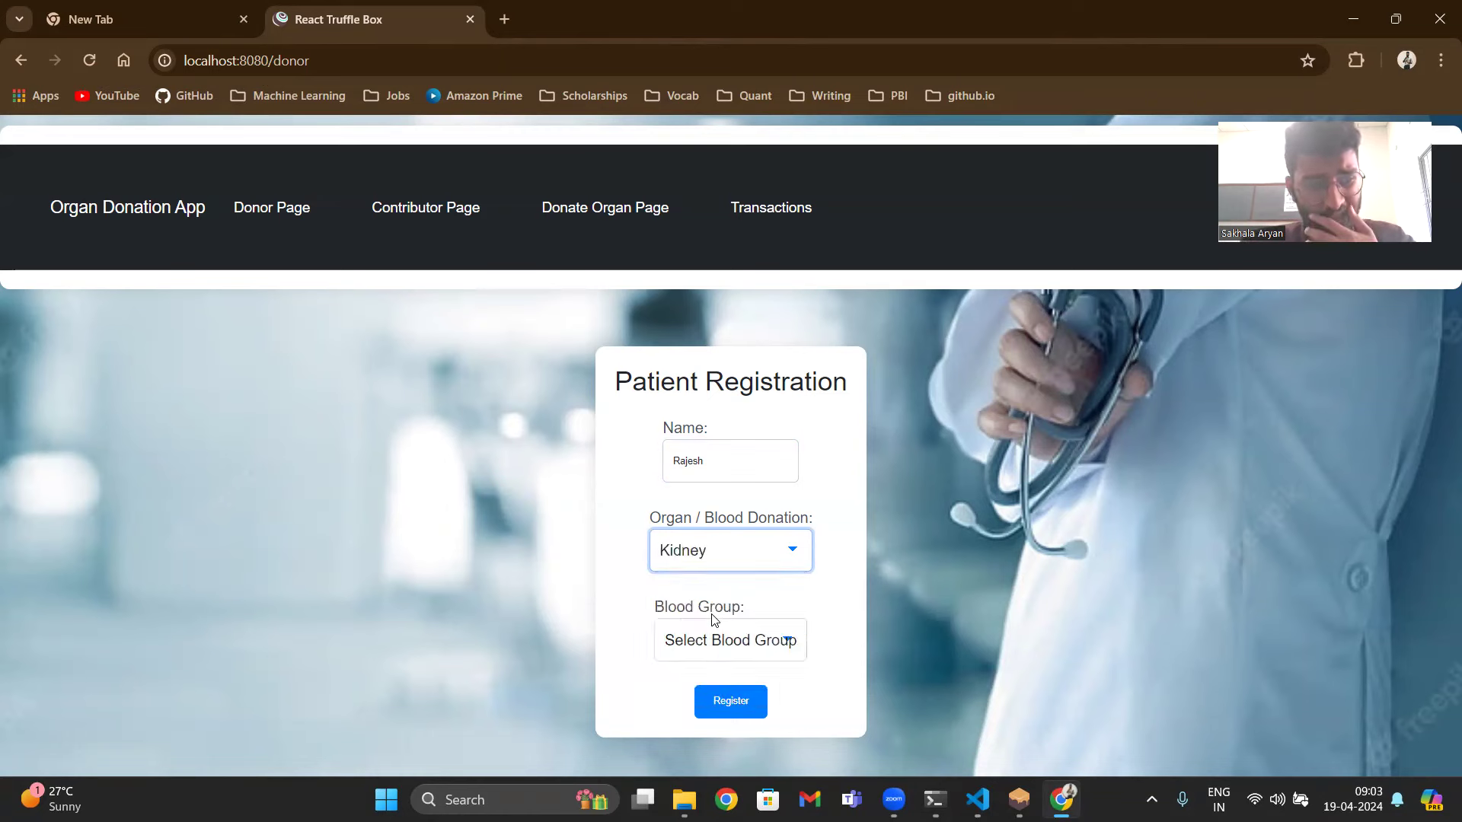
left_click(715, 622)
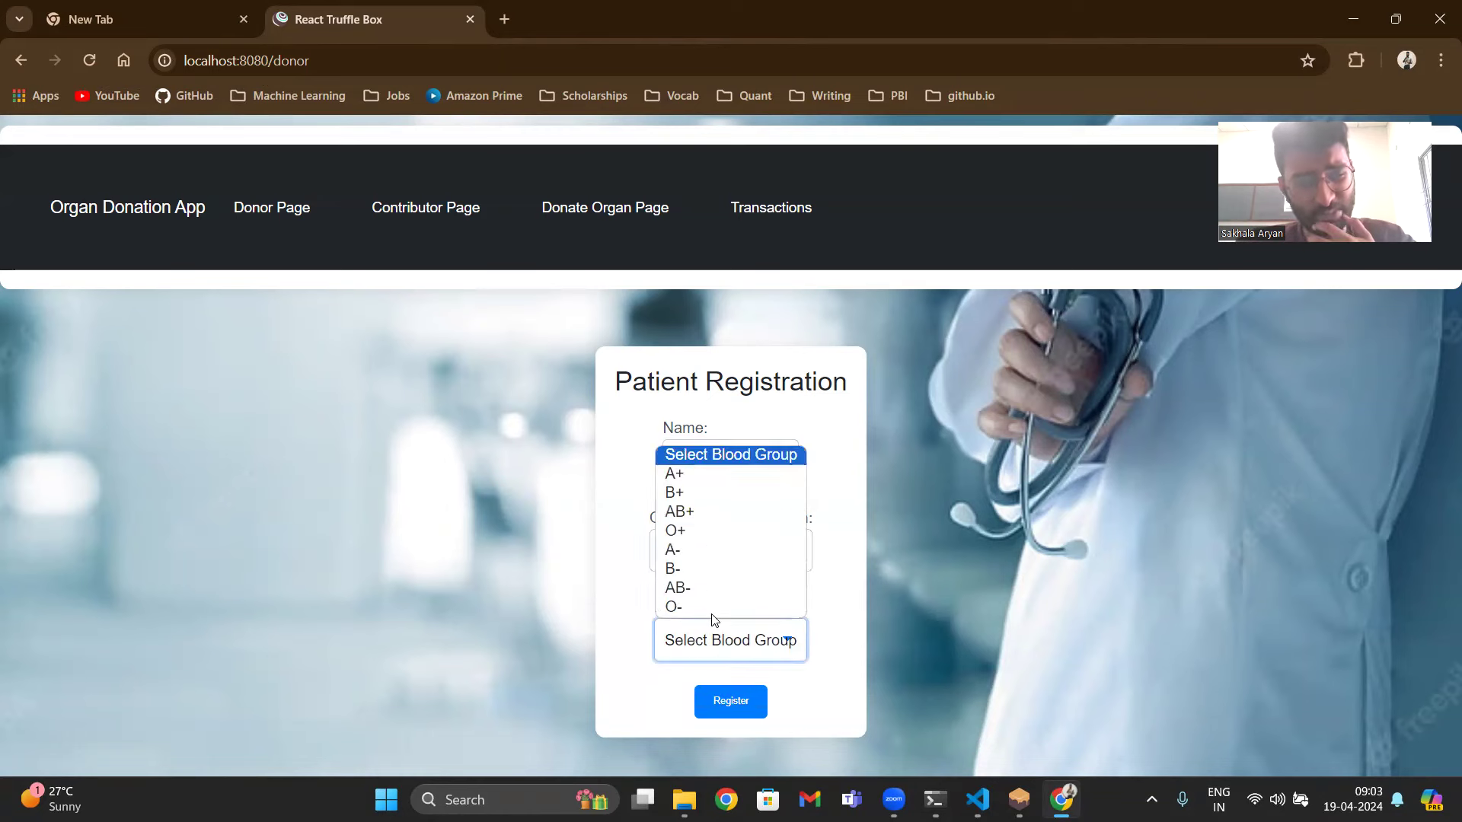
left_click(731, 559)
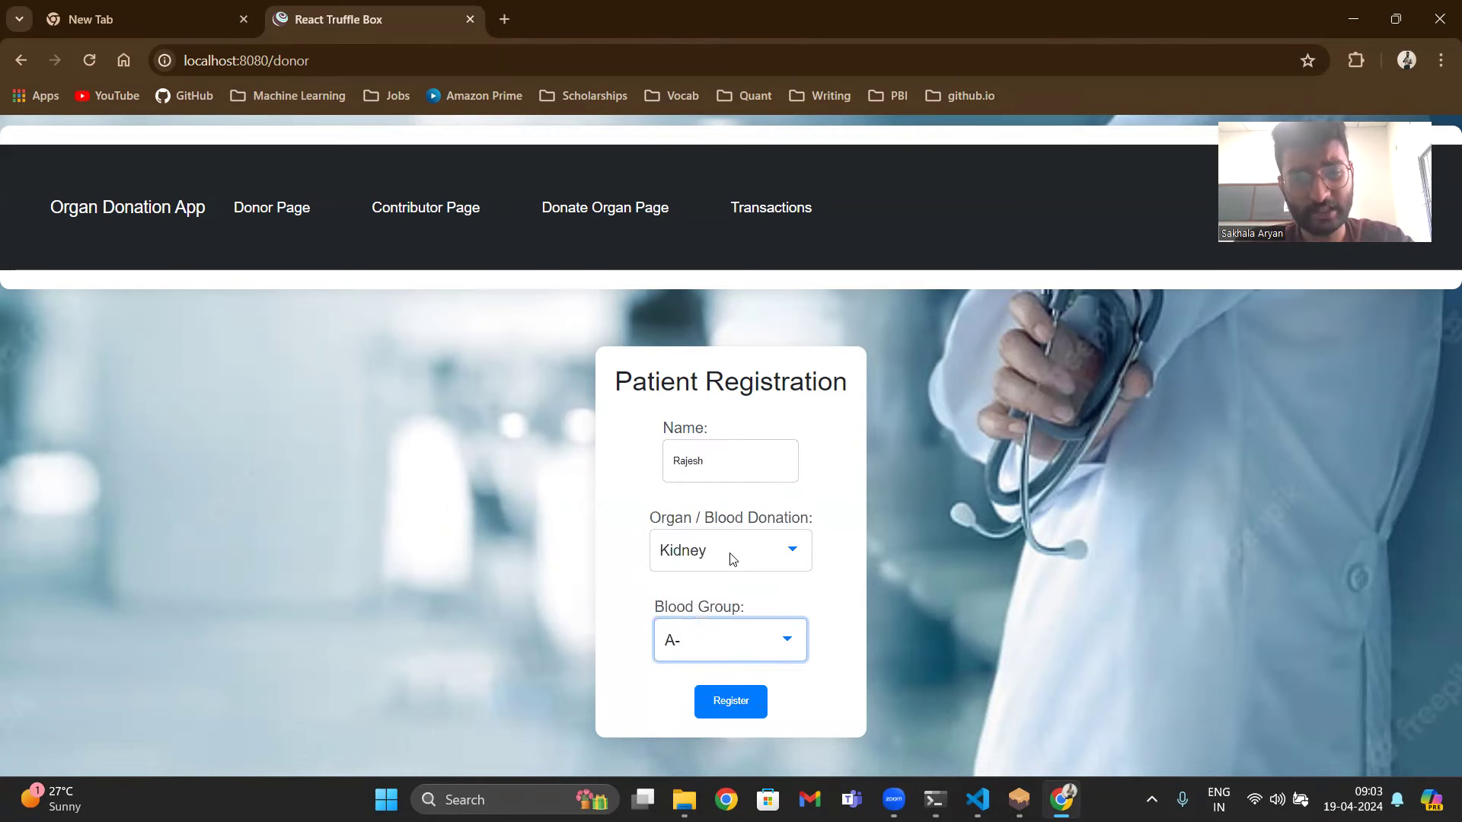
- Register the donor, confirm the transaction in MetaMask, and dismiss the success alert
left_click(711, 704)
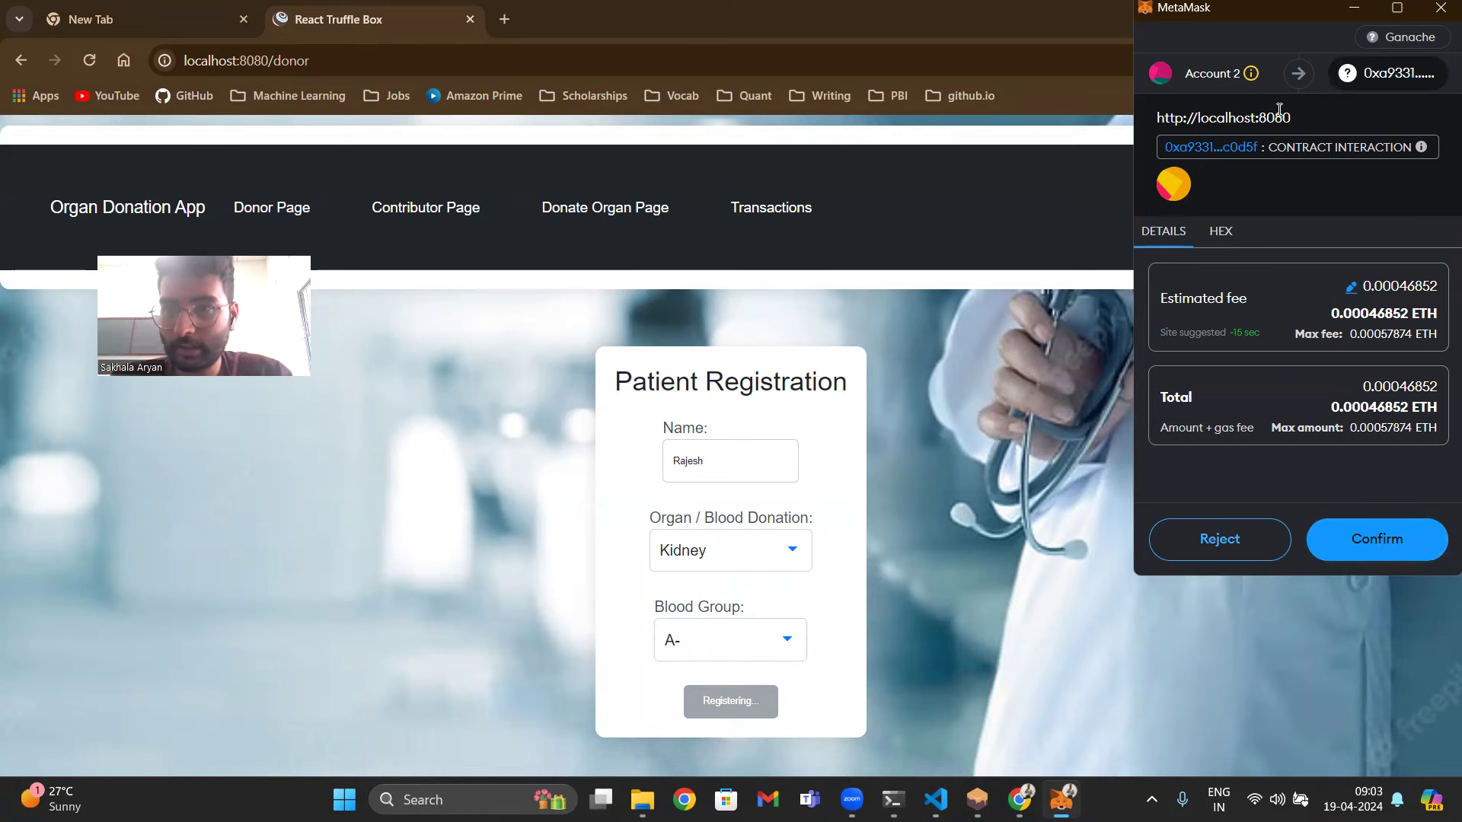
left_click(1393, 544)
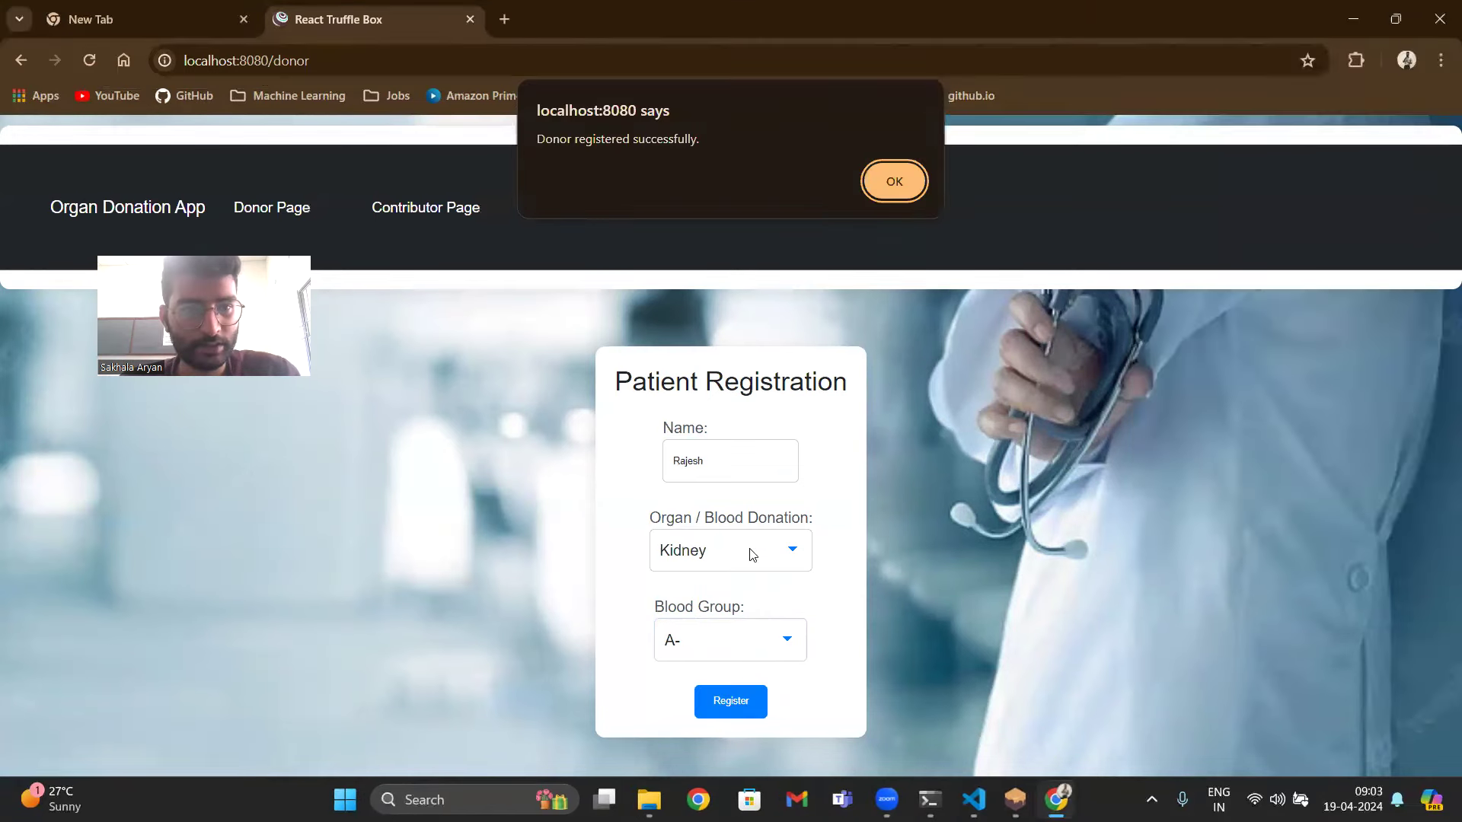
left_click(899, 192)
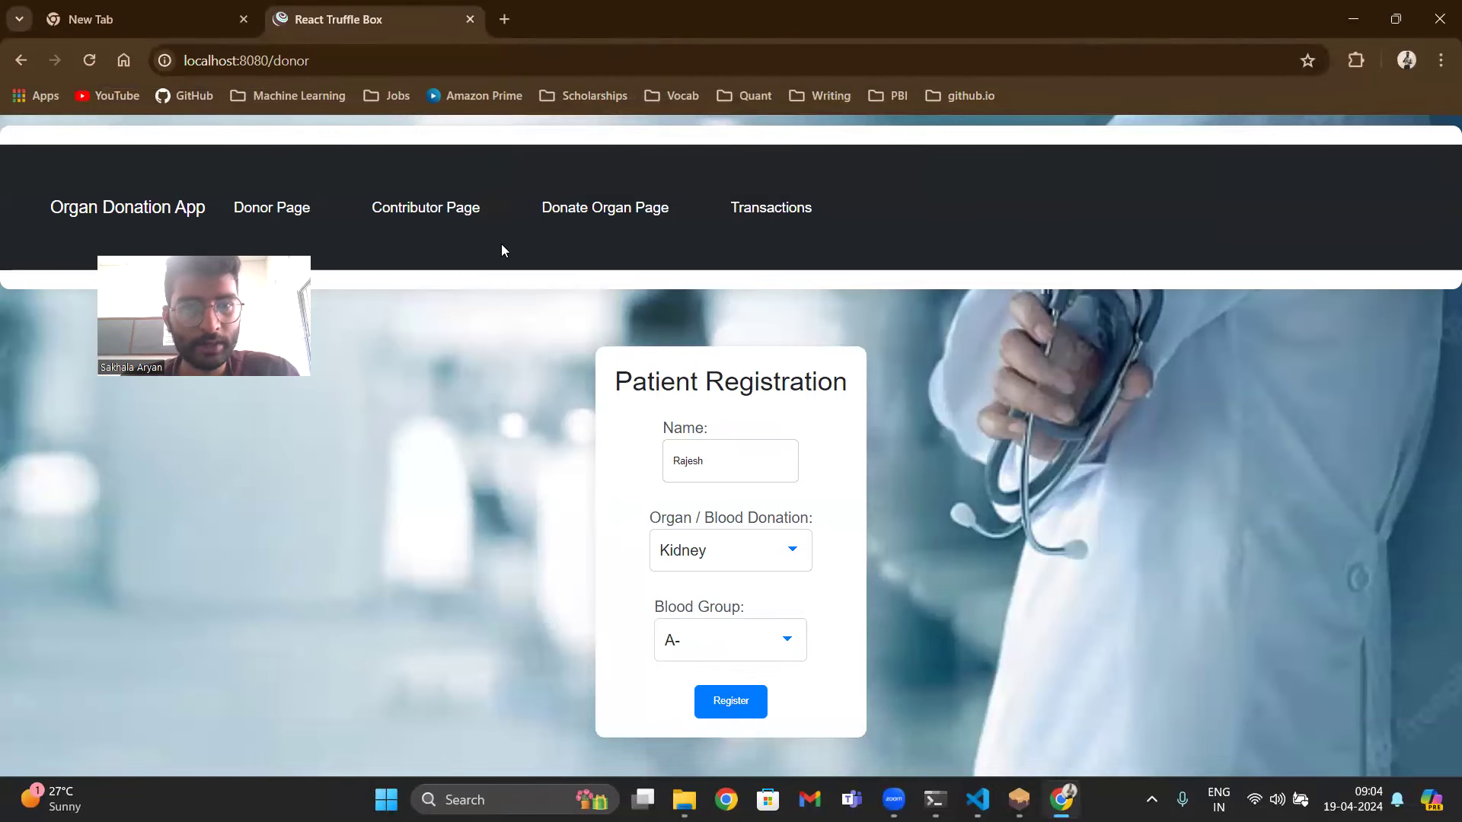
- Review the new entry in Transactions and the Donate Organ list, then return to the Donor Page
left_click(757, 210)
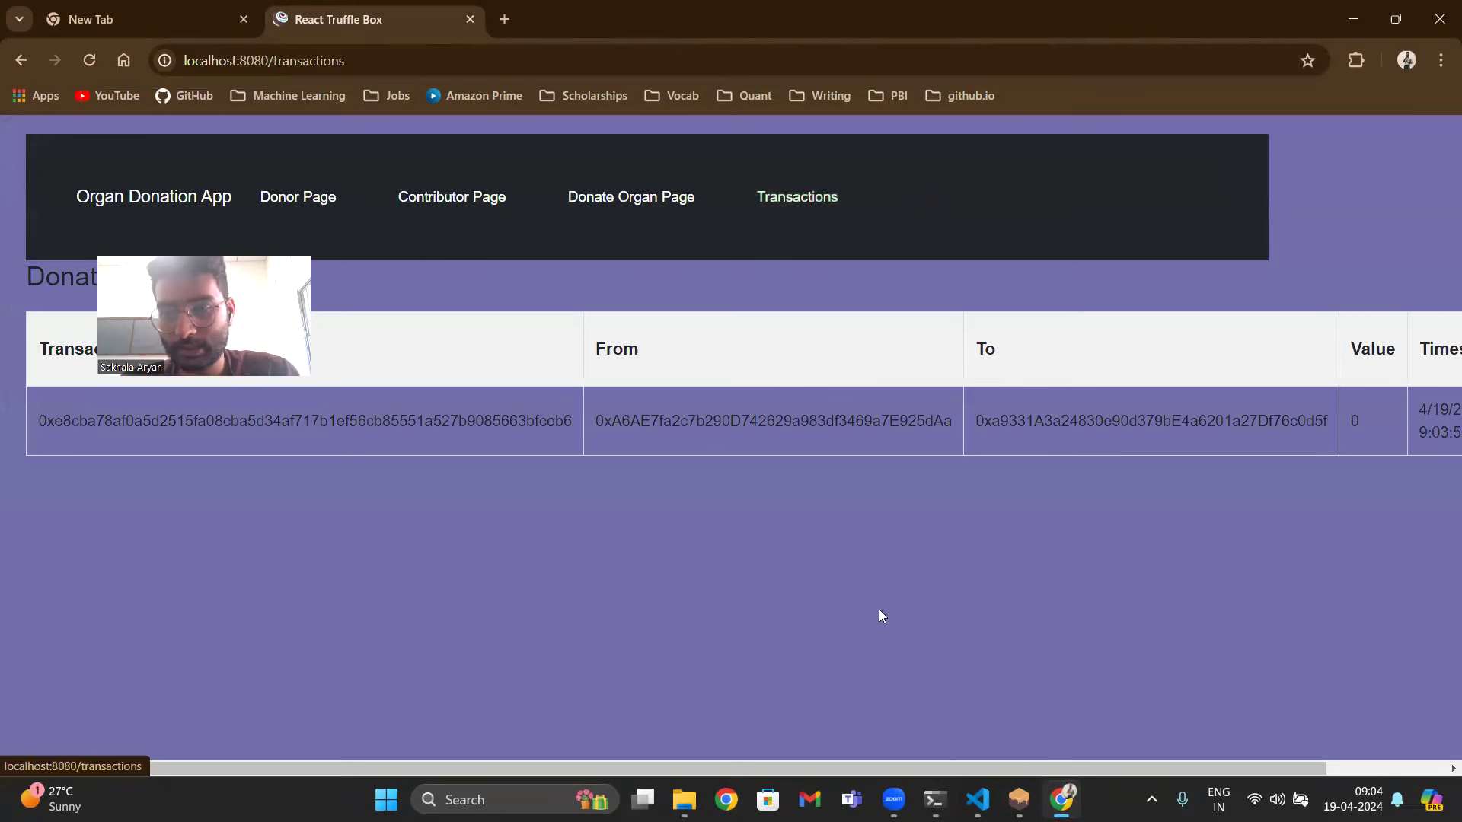
left_click_drag(391, 763, 699, 765)
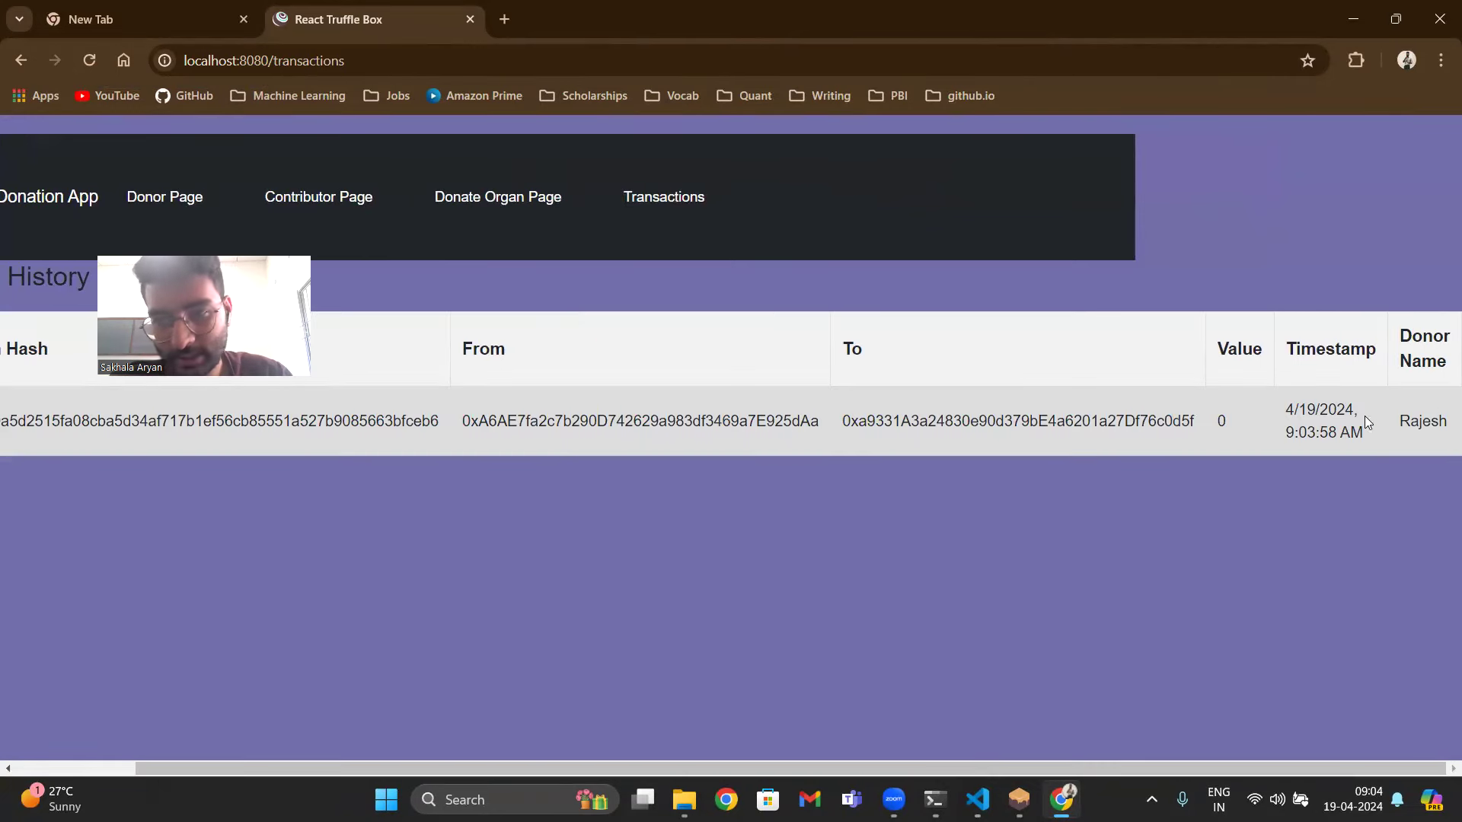
left_click_drag(610, 769, 488, 768)
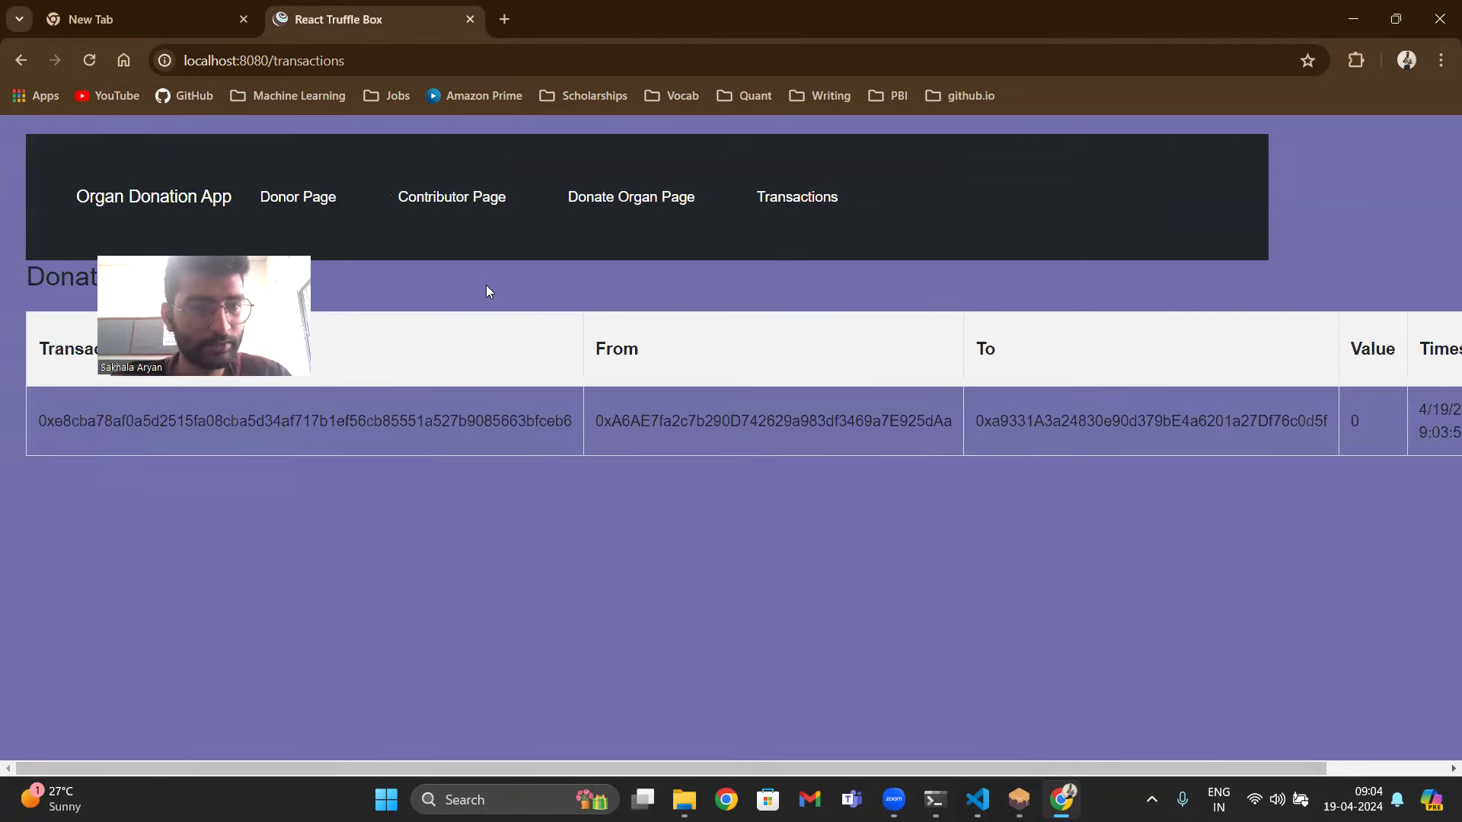
left_click(579, 203)
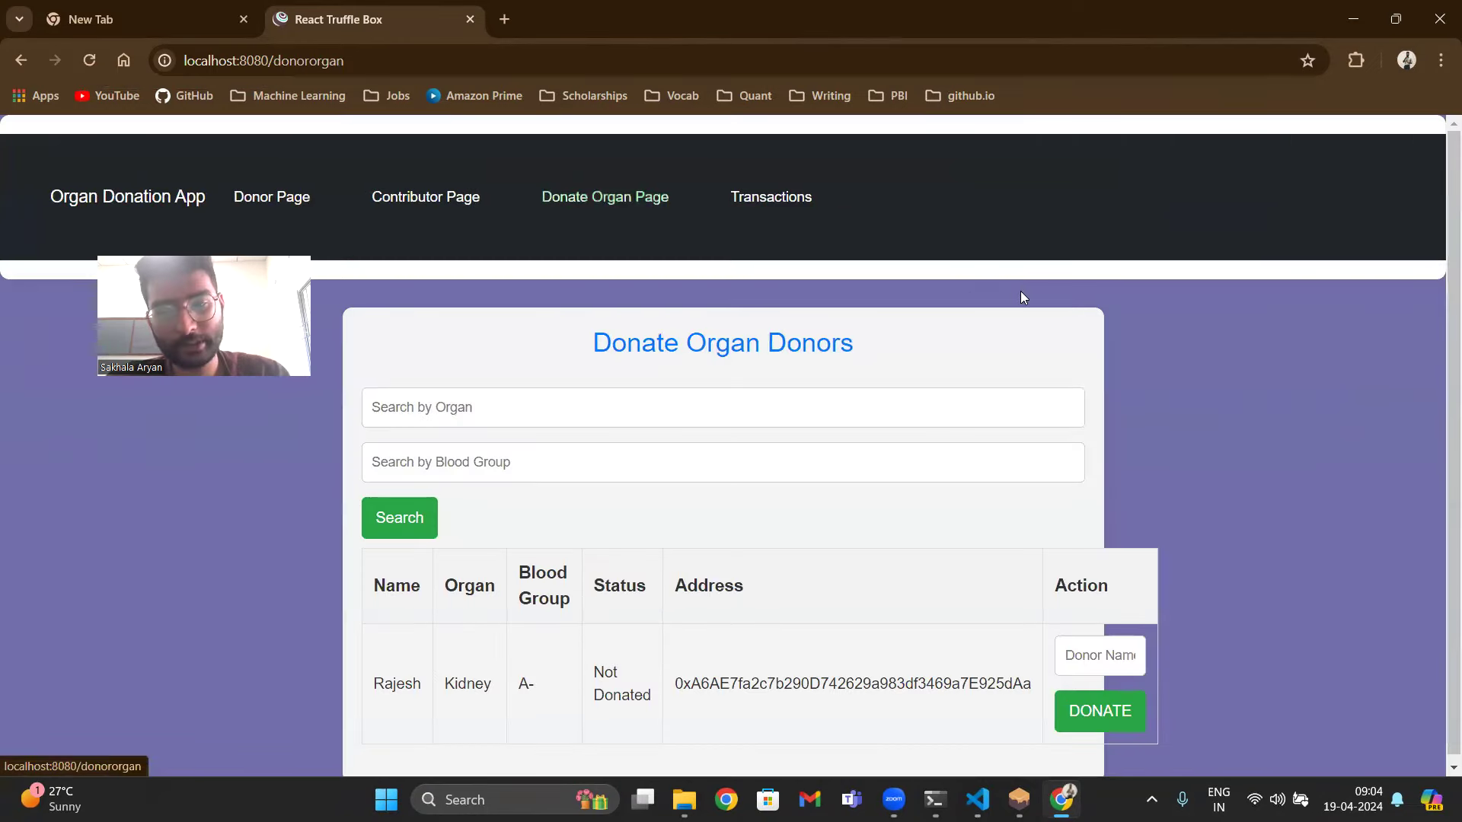
left_click(299, 191)
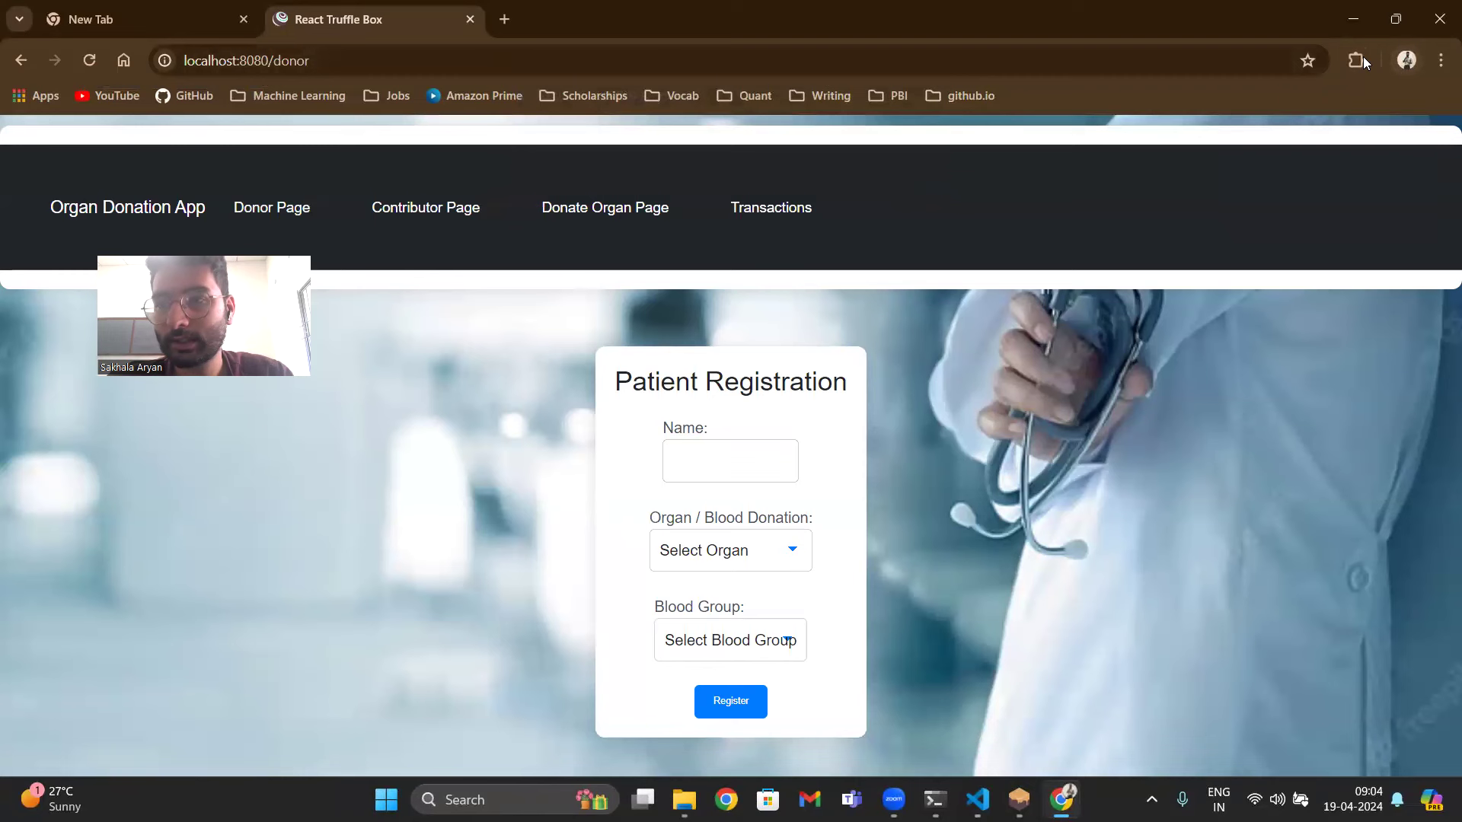
- Switch MetaMask to Account 3 and connect it to the dApp
left_click(1357, 60)
left_click(1147, 373)
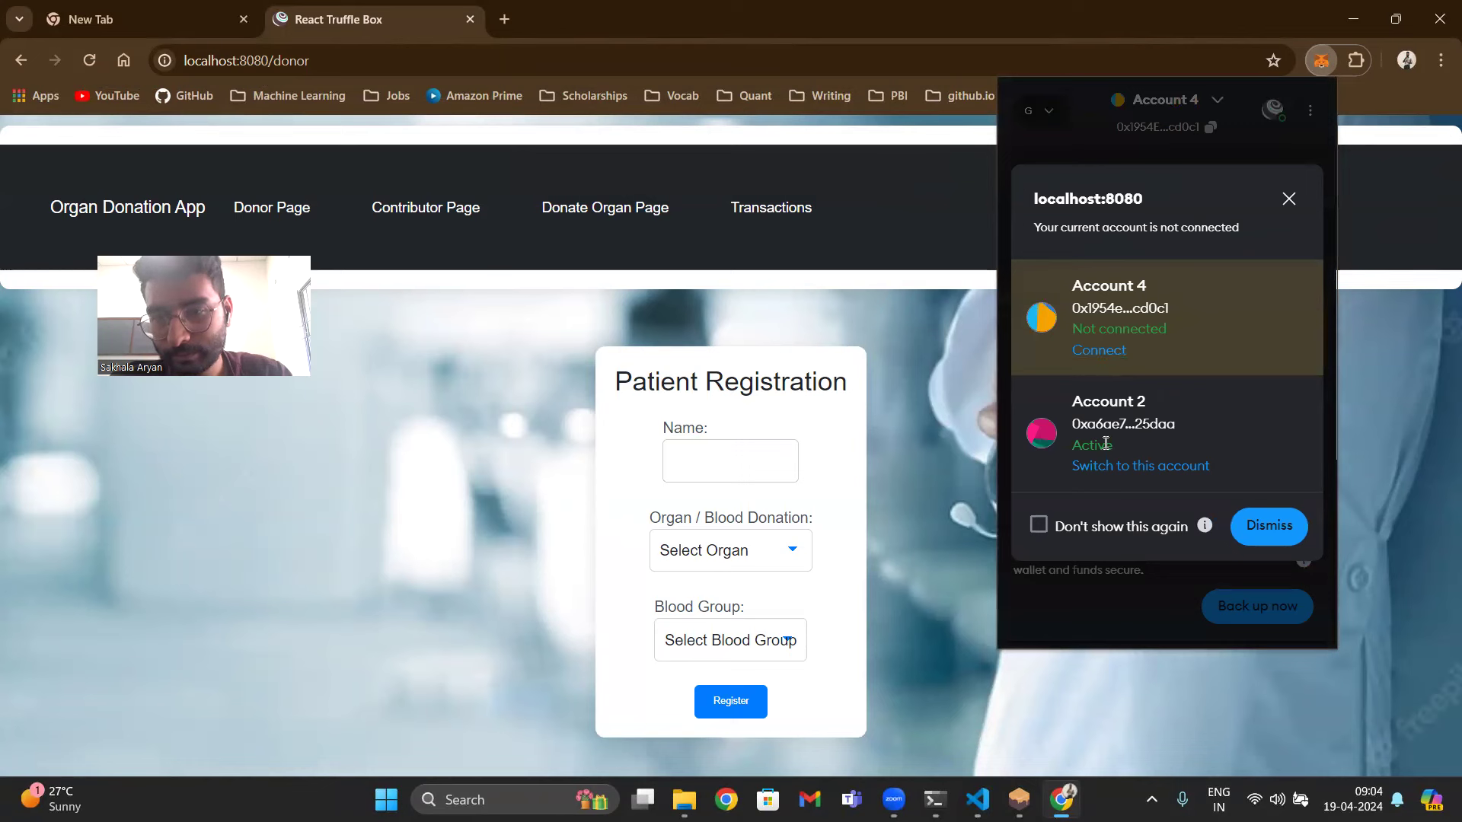
left_click(1091, 352)
left_click(1221, 102)
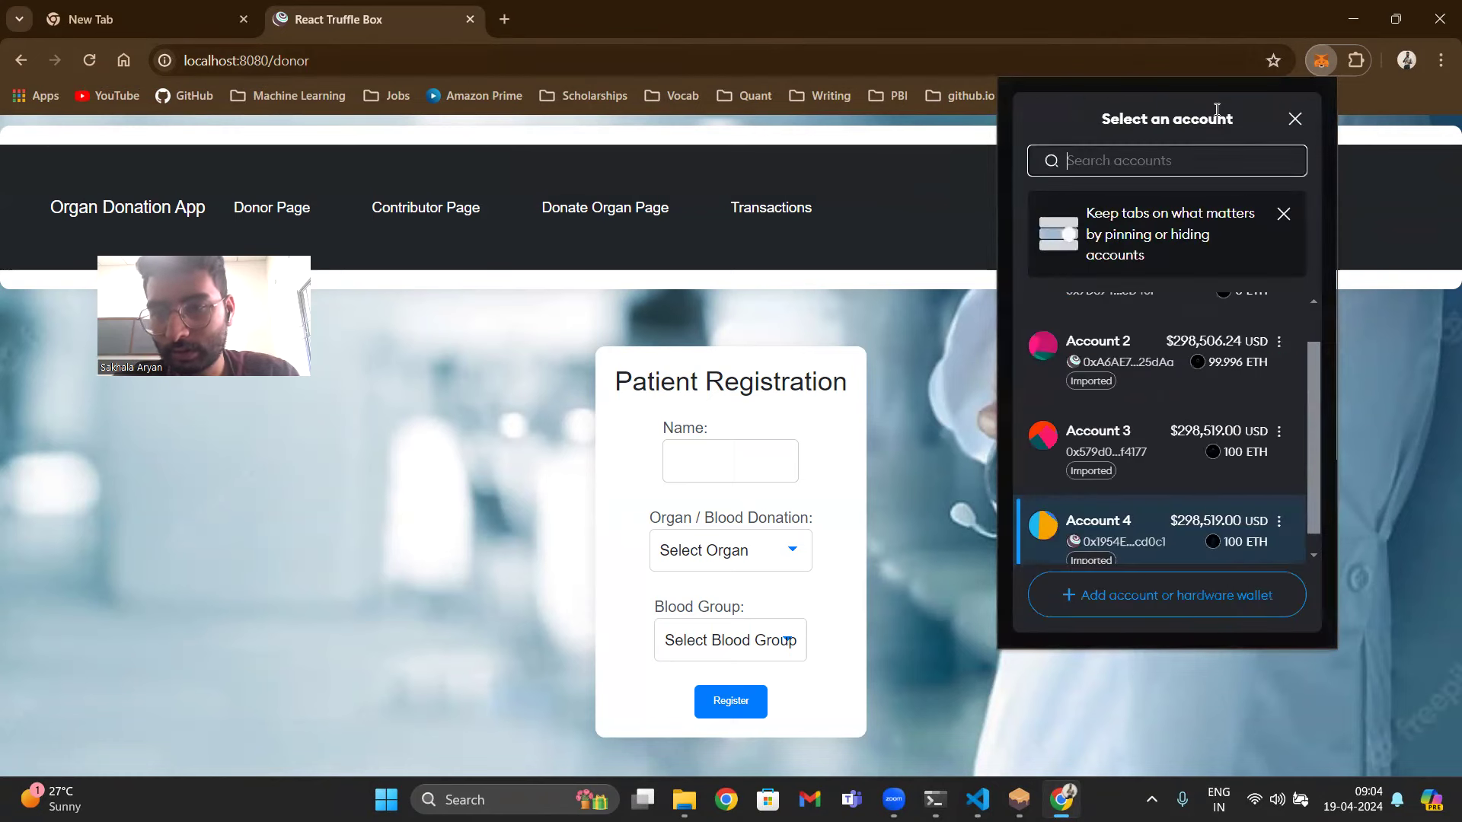
left_click(1132, 452)
left_click(1274, 99)
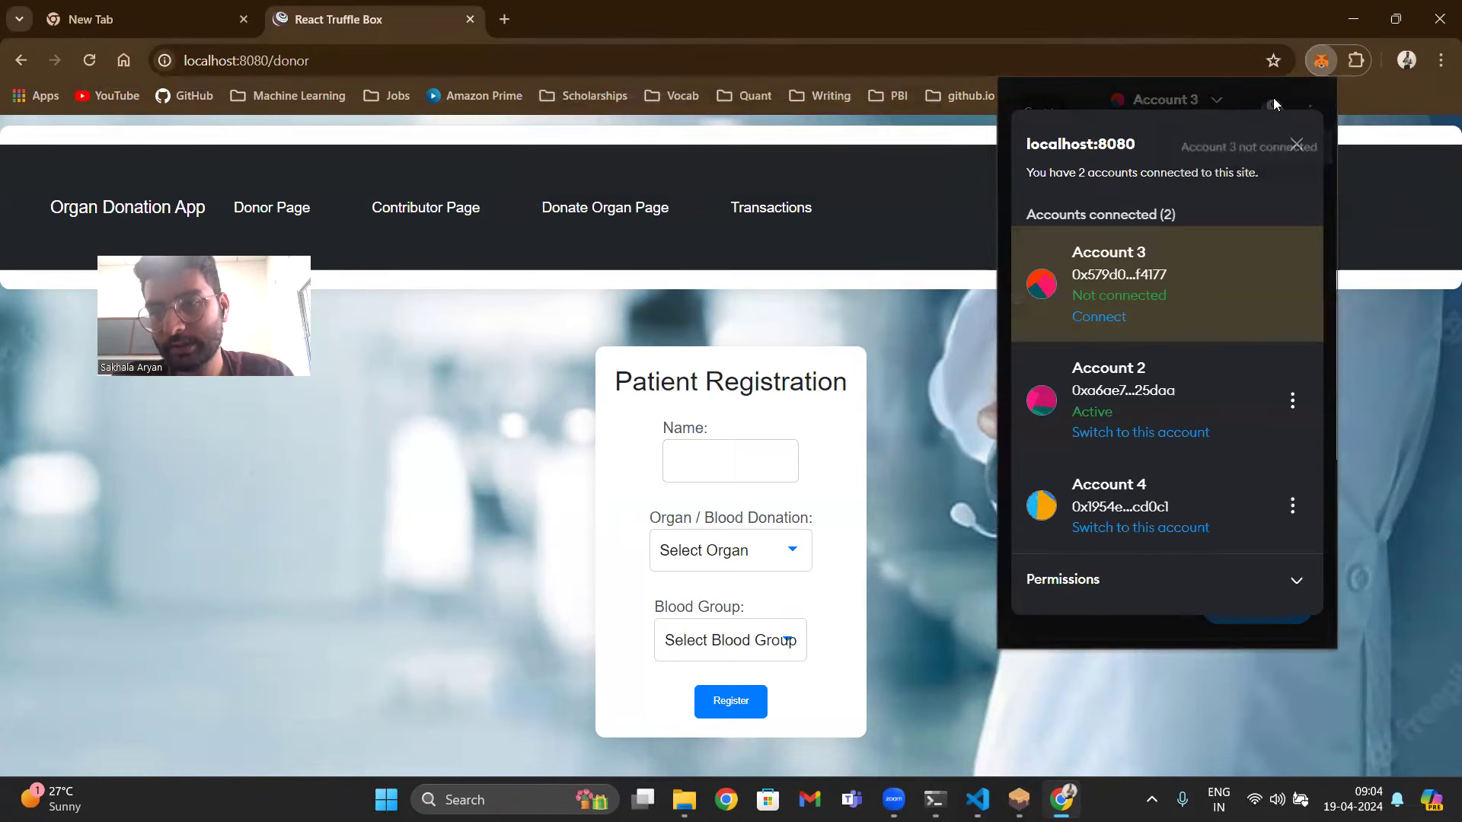
left_click(1097, 317)
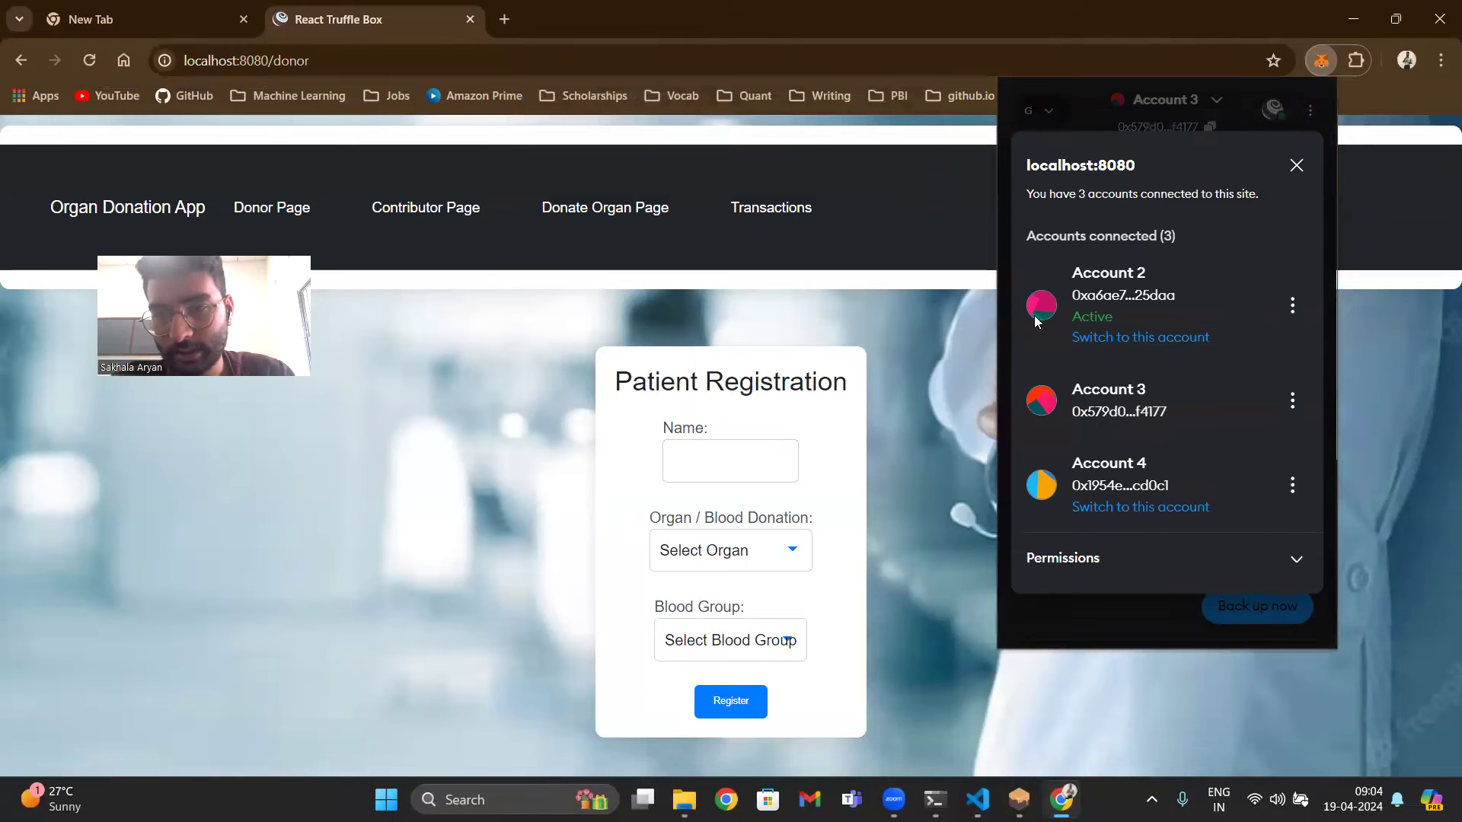
left_click(964, 305)
- Enter the new donor's name, choose Liver and O+, register, and confirm in MetaMask
left_click(745, 449)
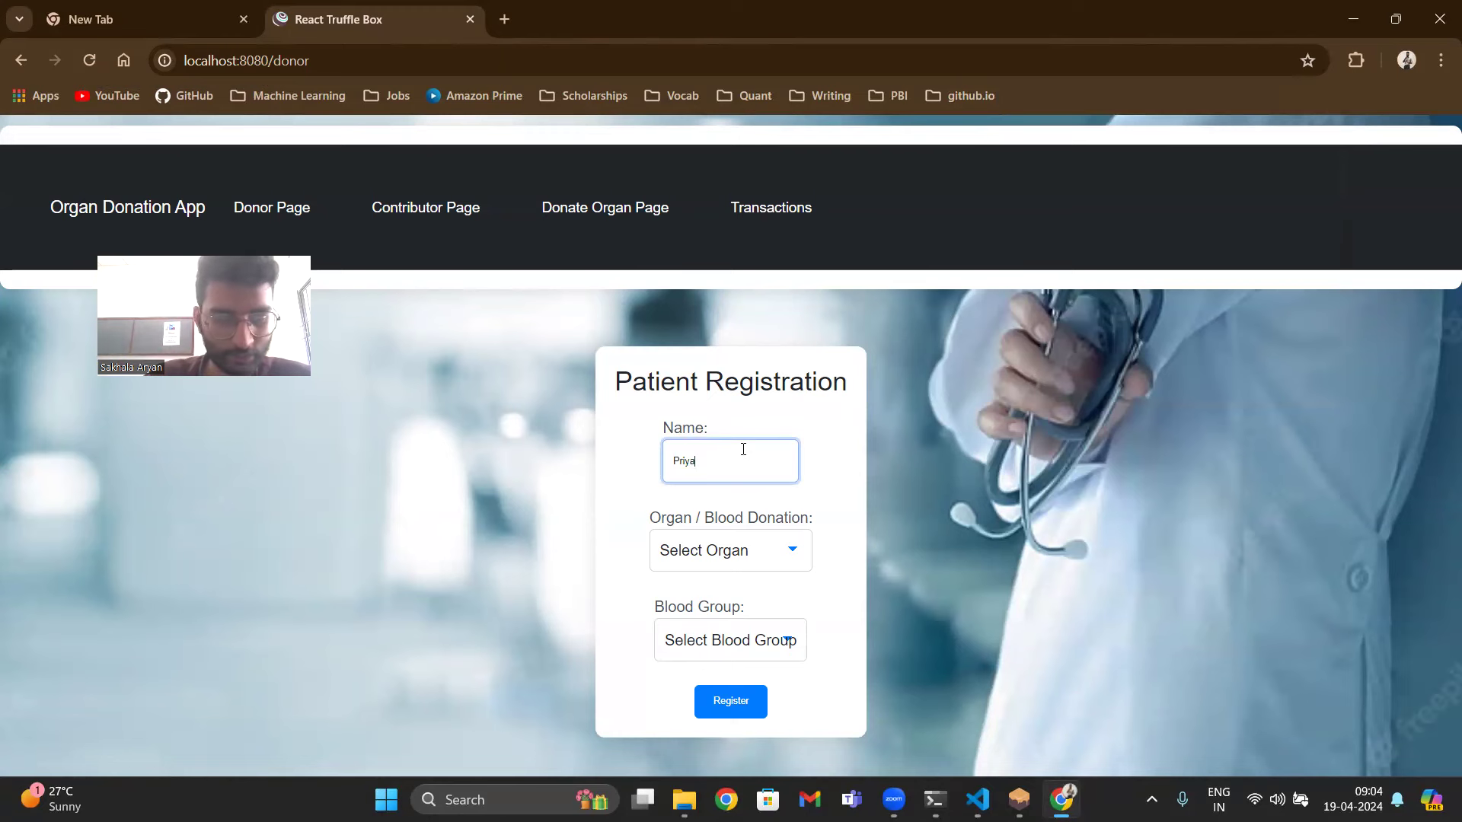
key("Tab")
key("Down")
key("Down")
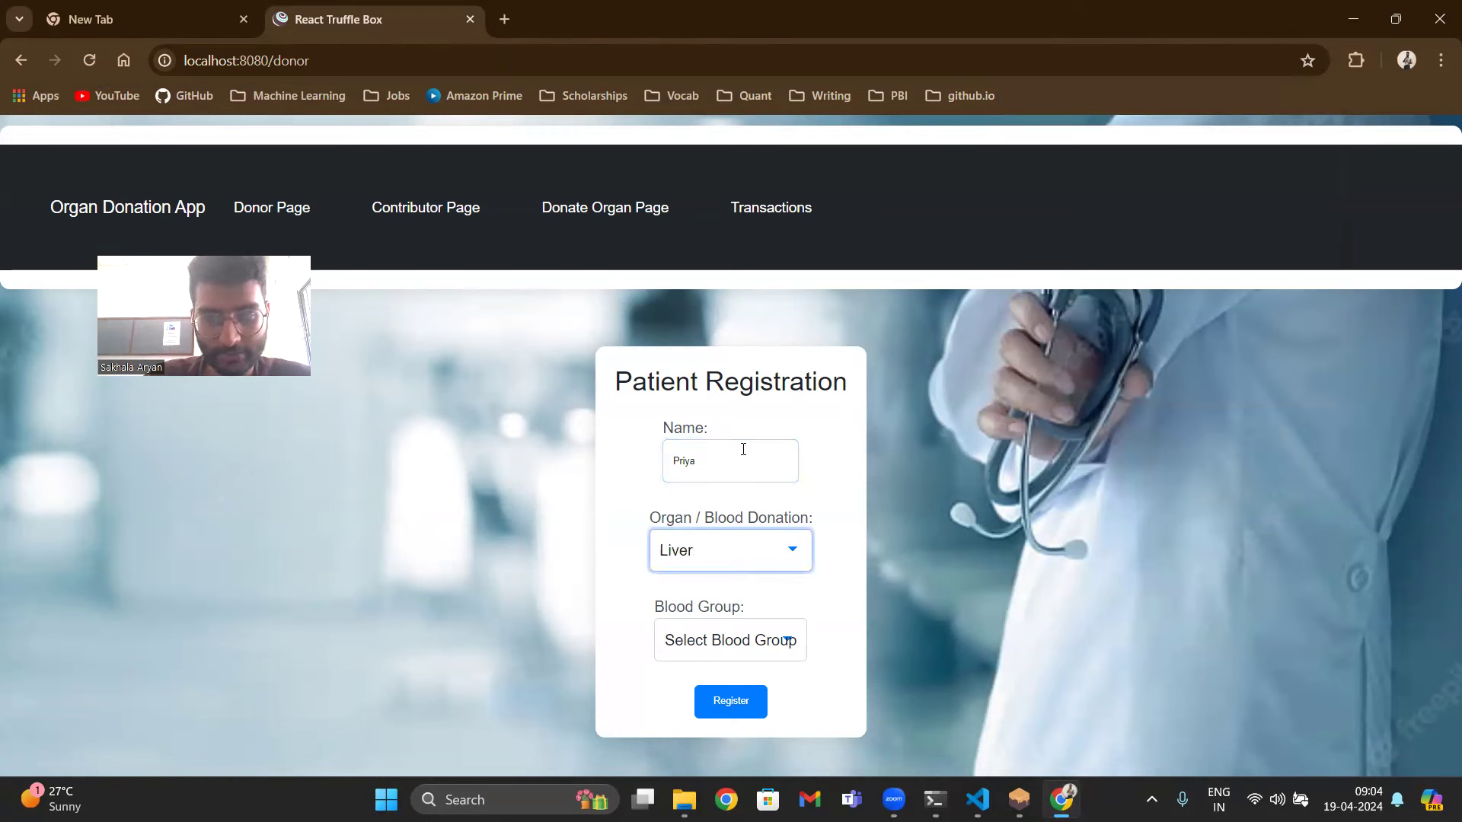
left_click(716, 640)
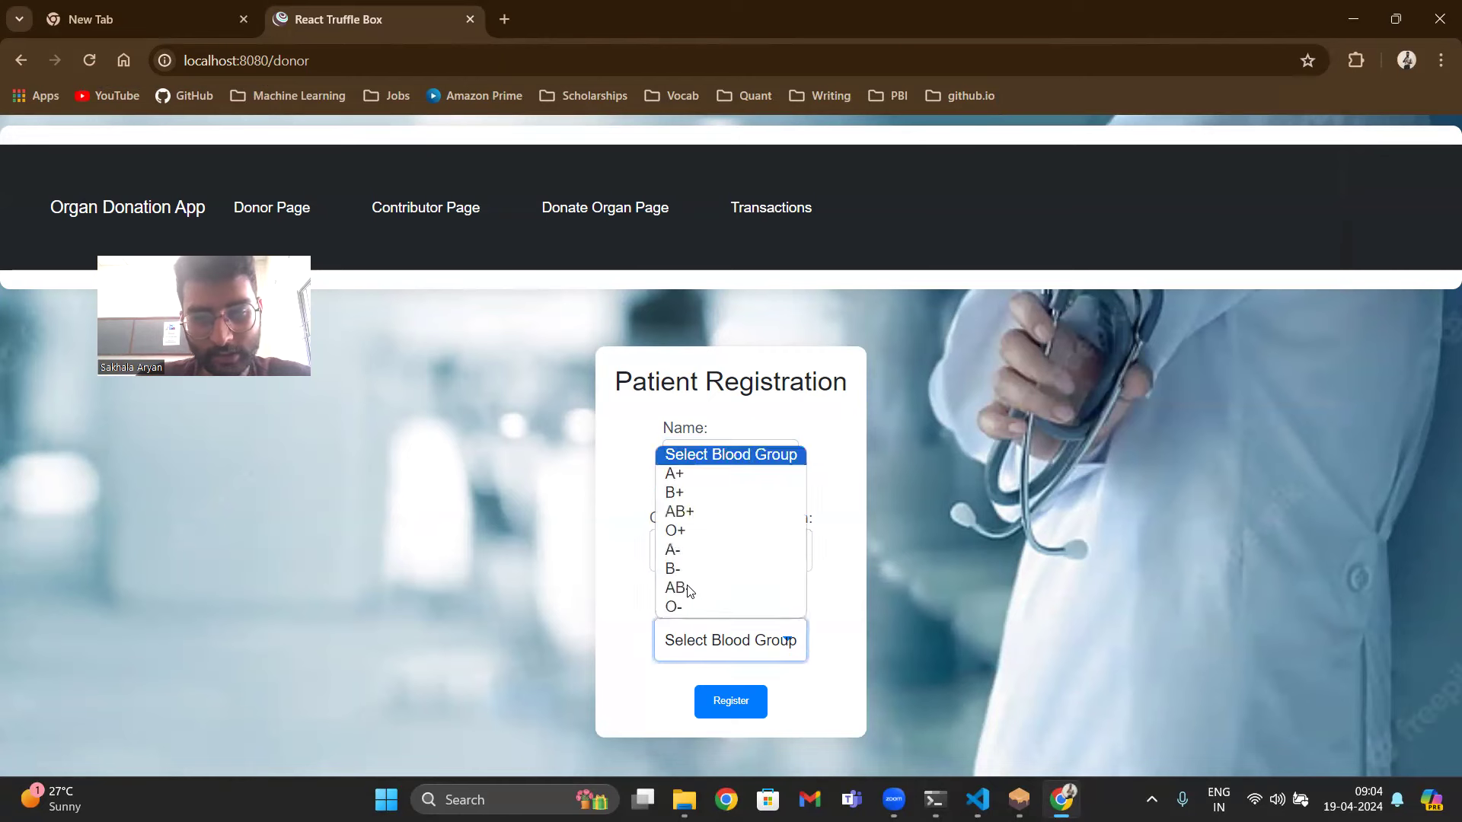
left_click(723, 533)
key("Return")
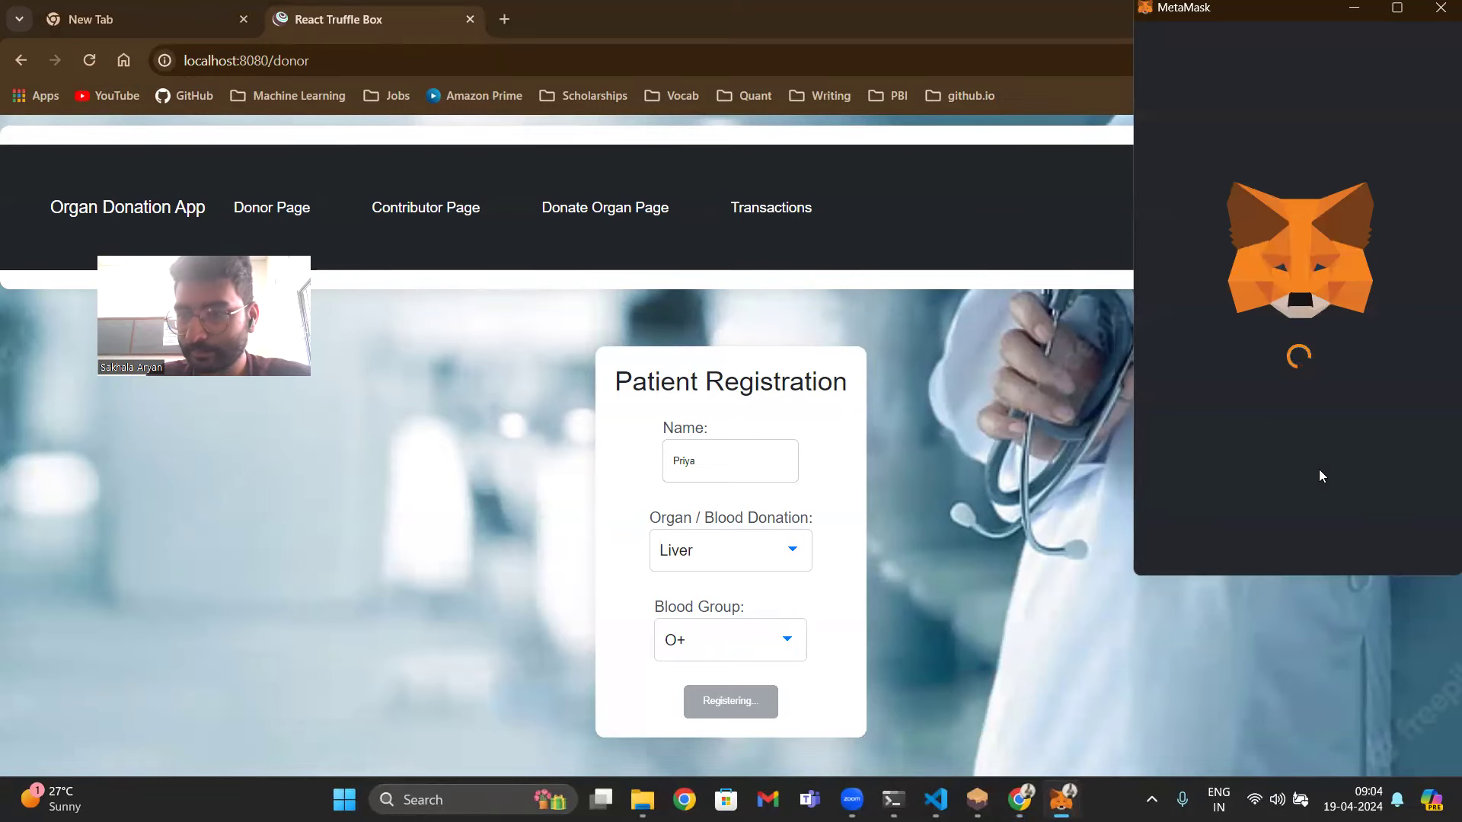
left_click(1375, 544)
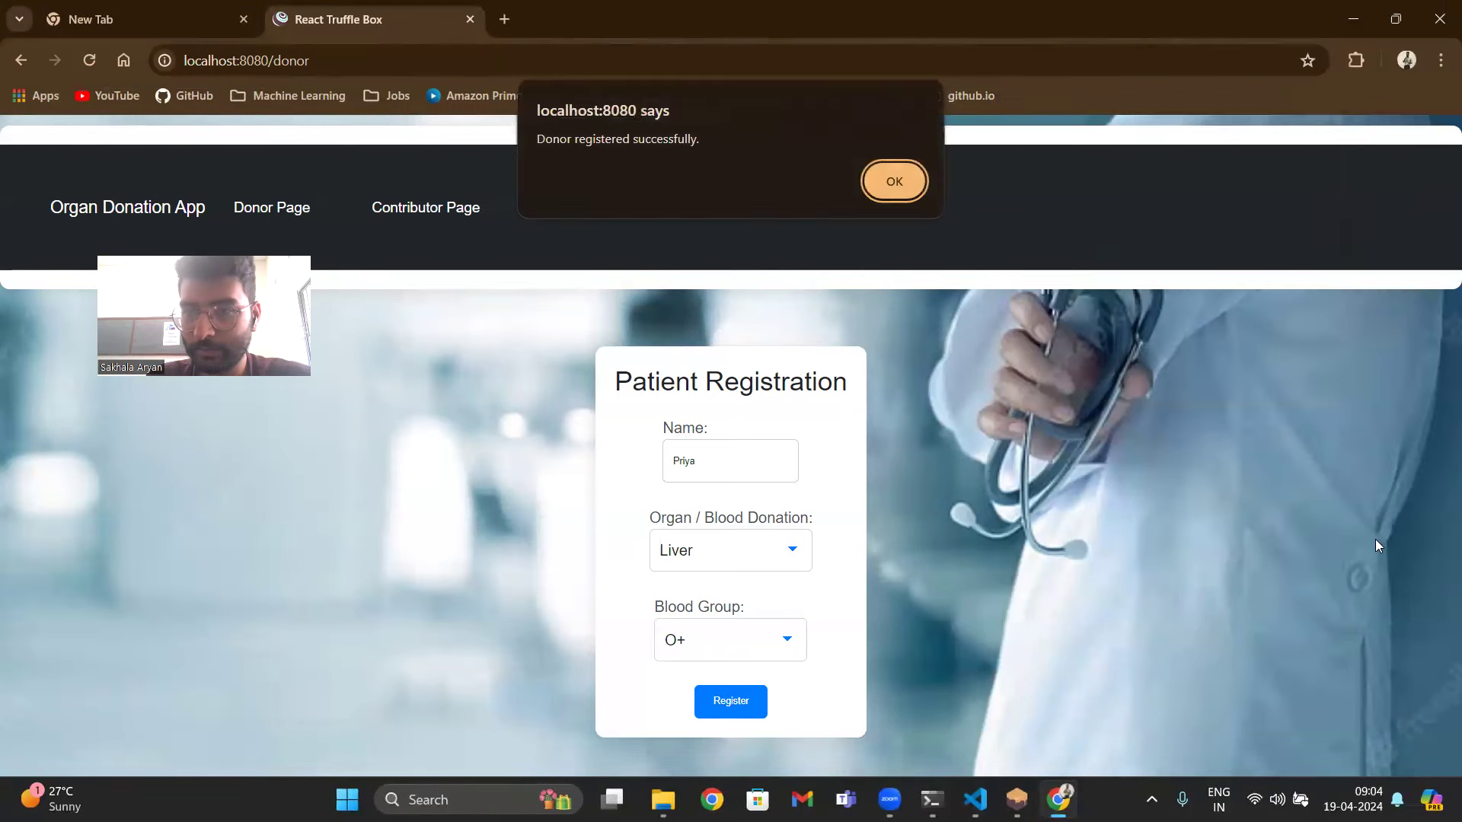
left_click(892, 183)
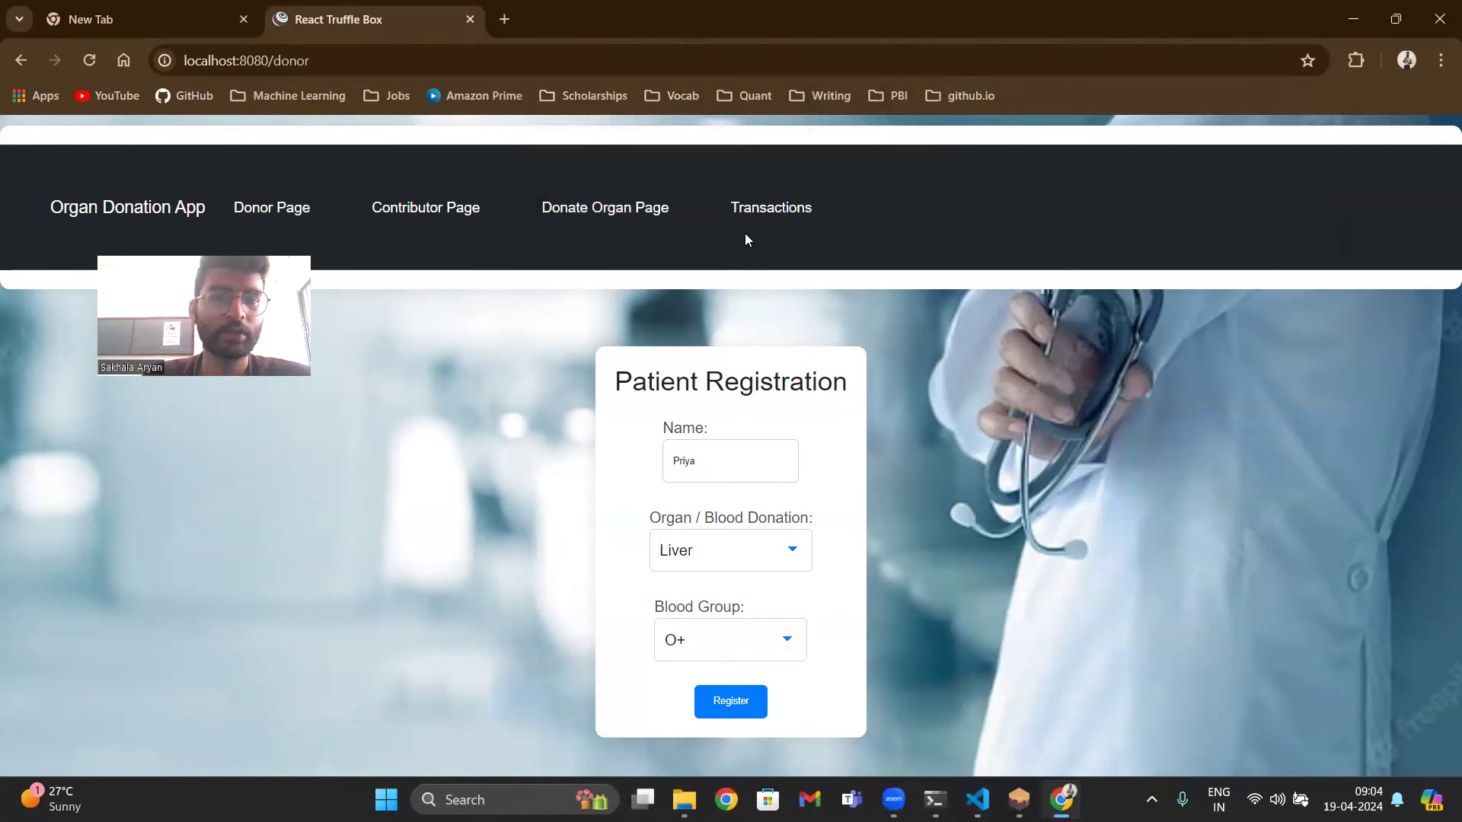
- On the Donate Organ page, search donors by blood group O+, then clear the search
left_click(624, 212)
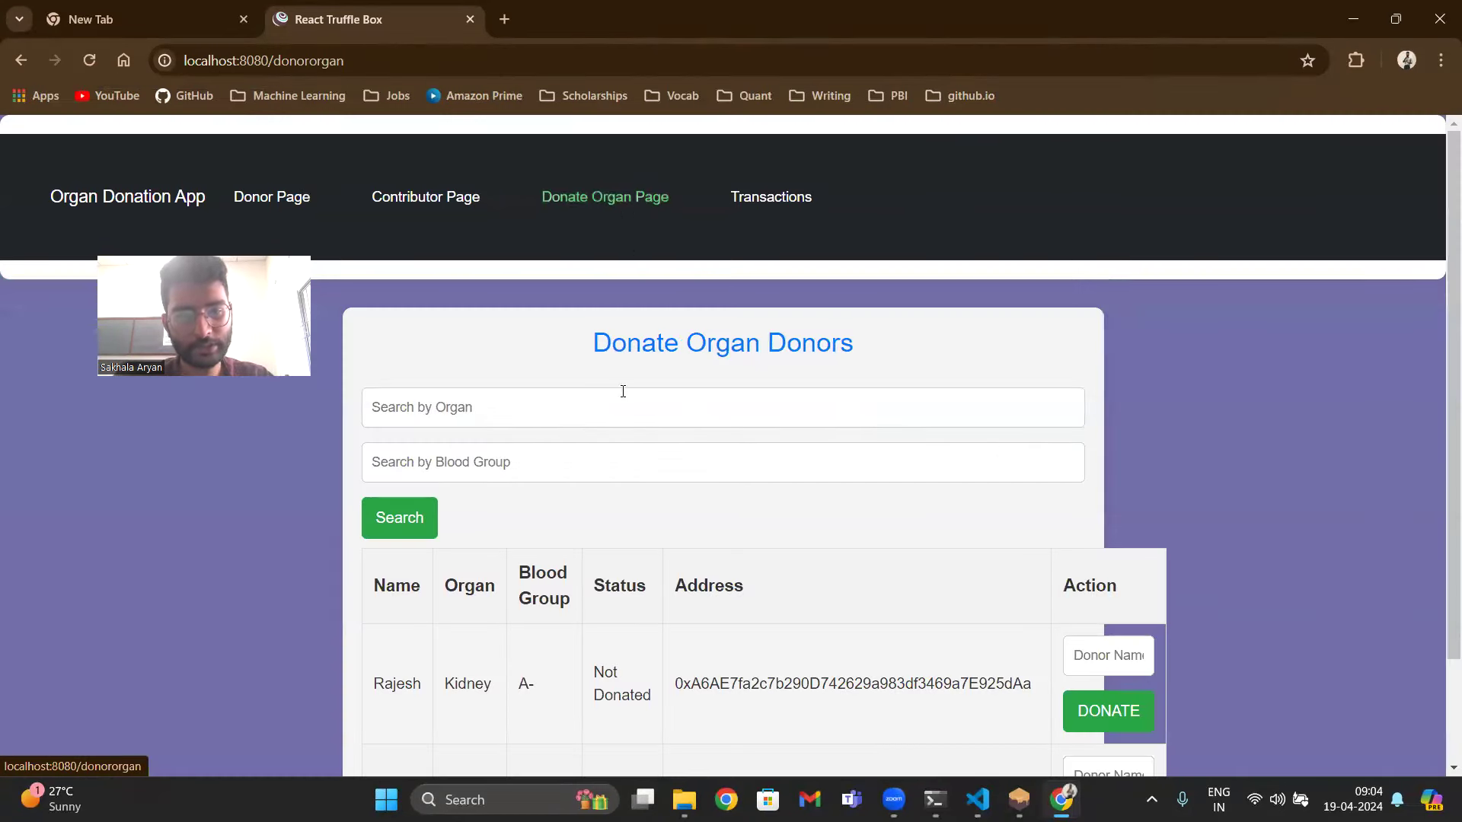
scroll(623, 391, "down", 2)
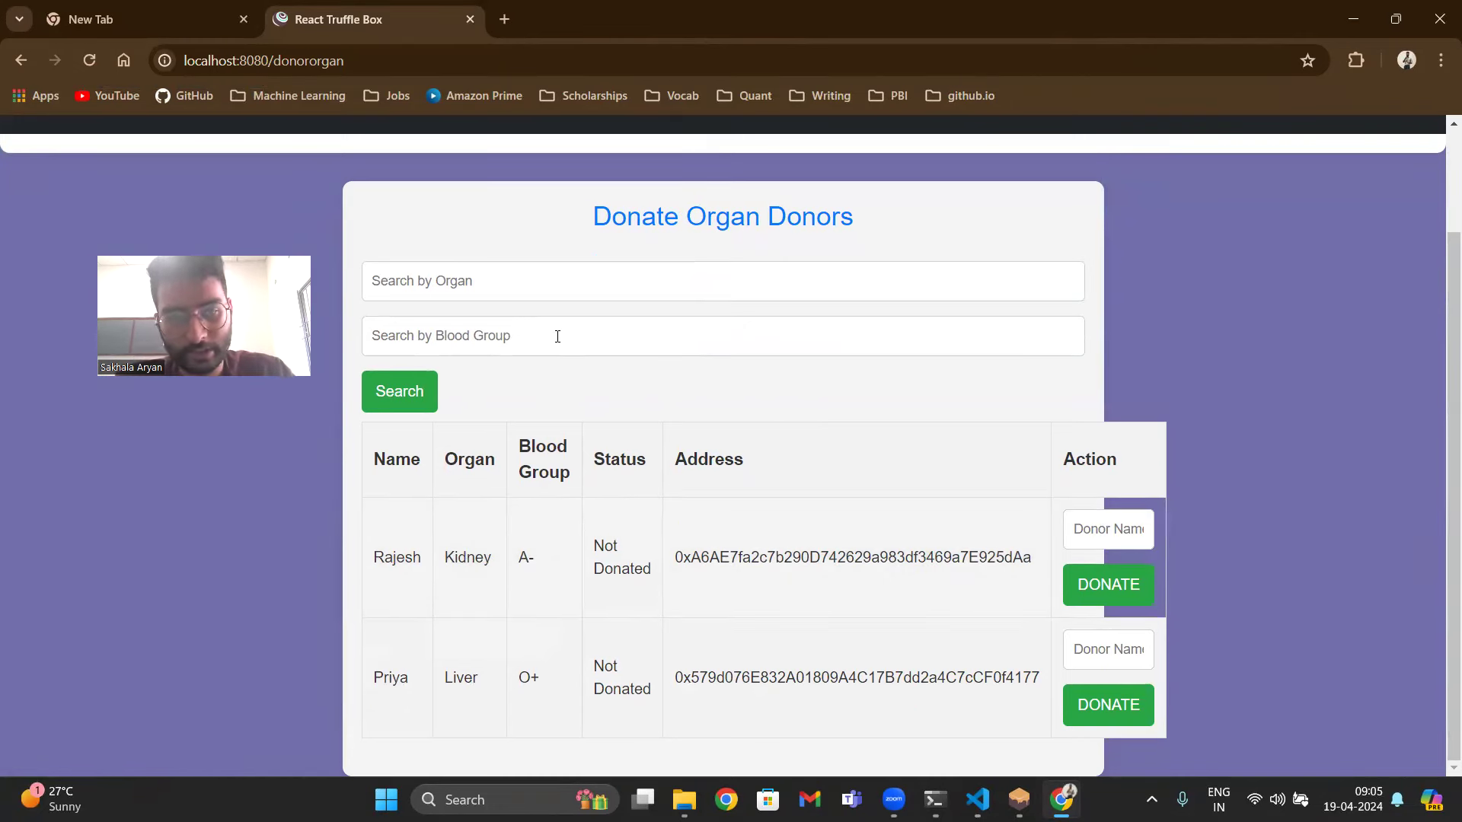
left_click(558, 336)
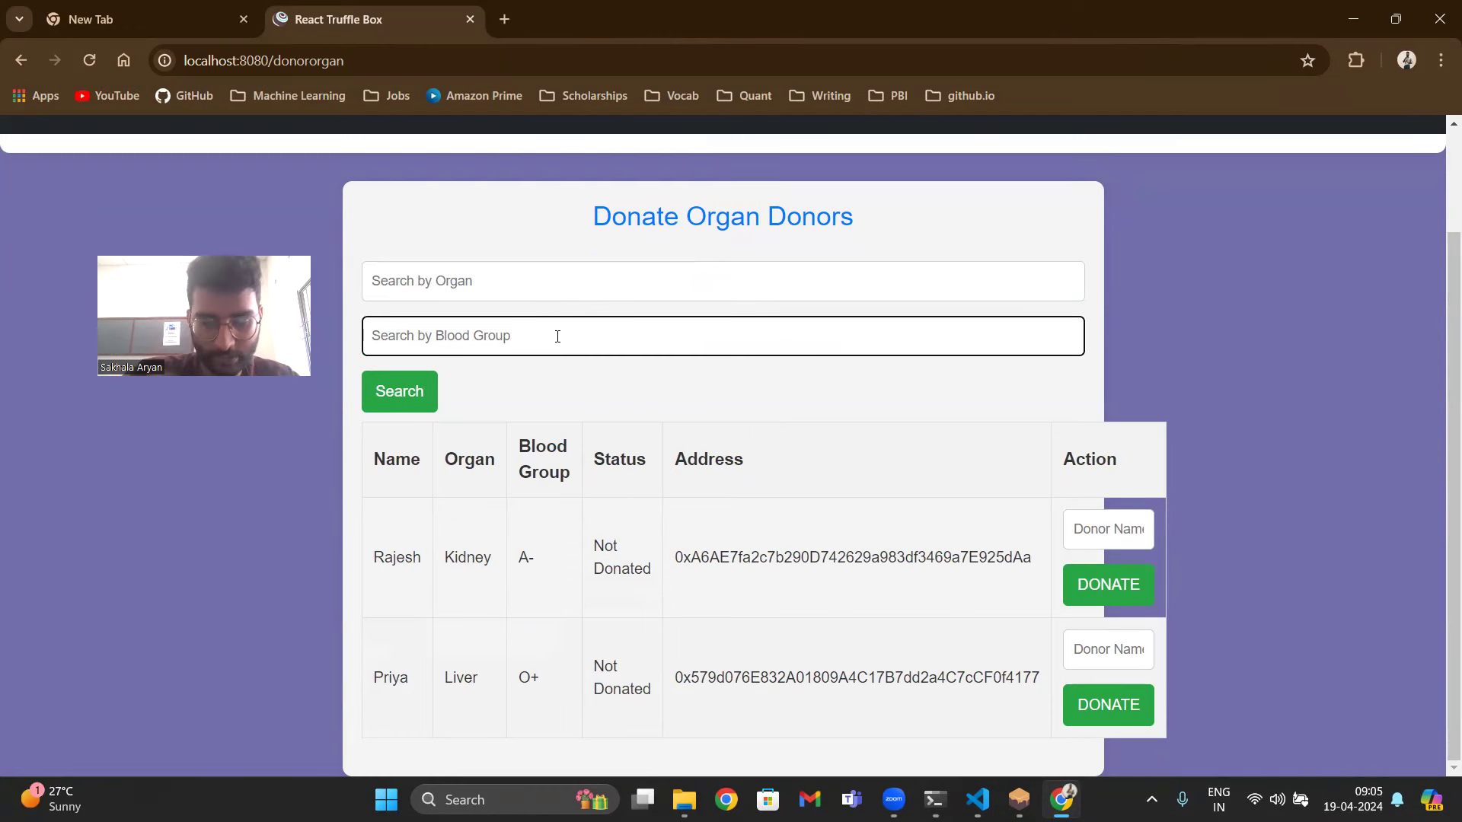
type("o")
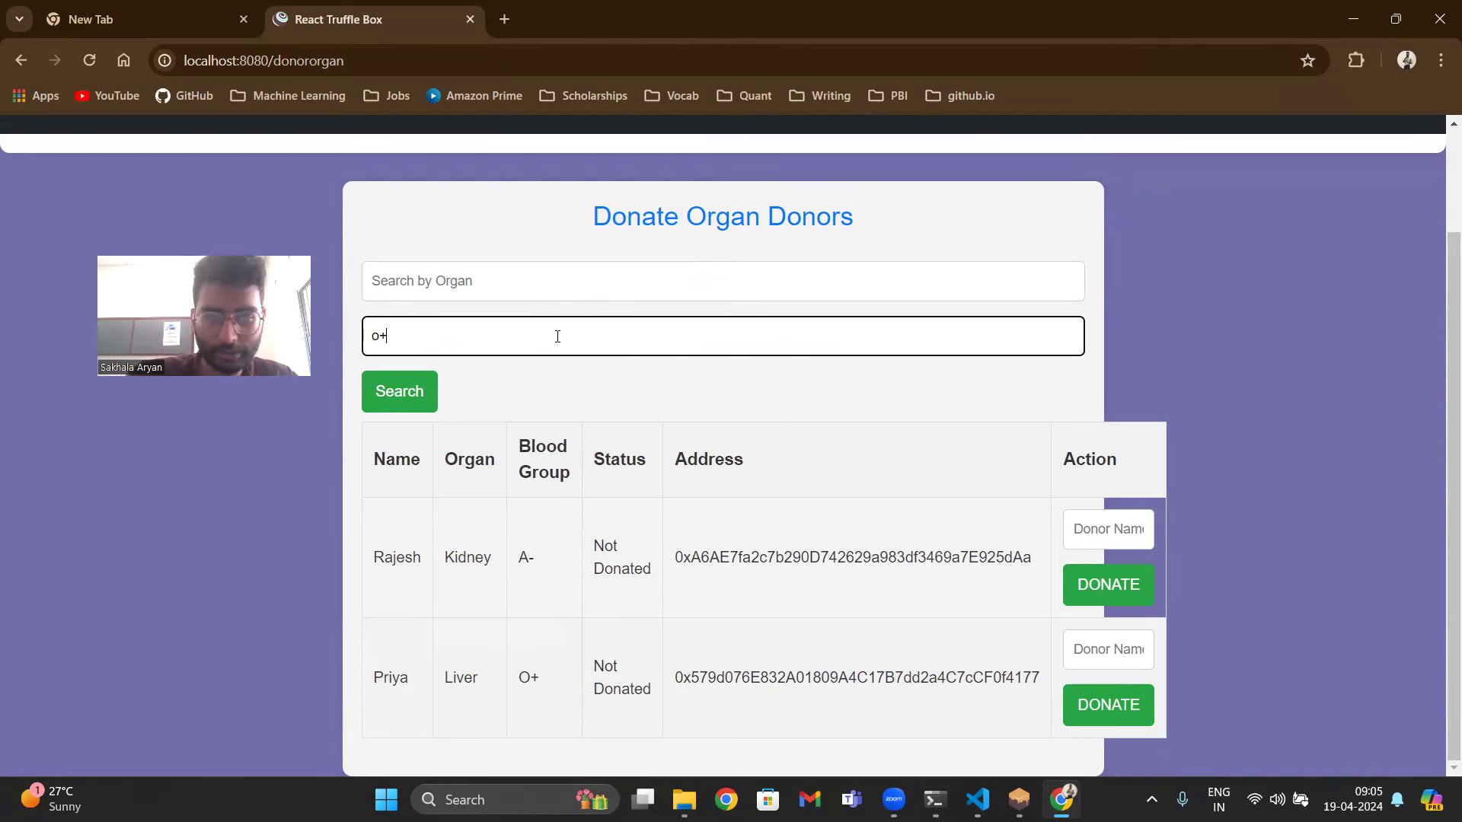
type("+")
left_click(429, 384)
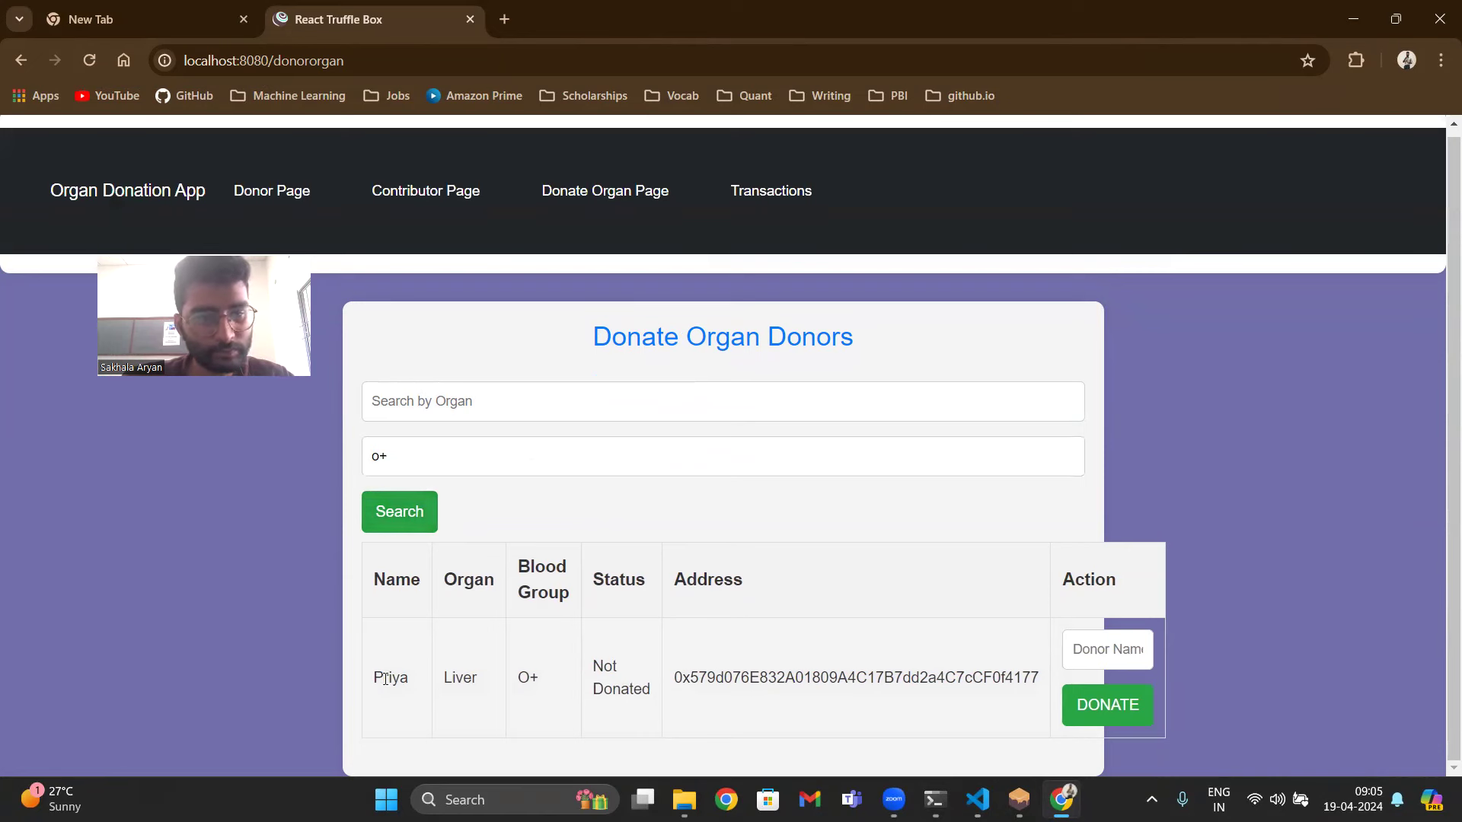
left_click(454, 465)
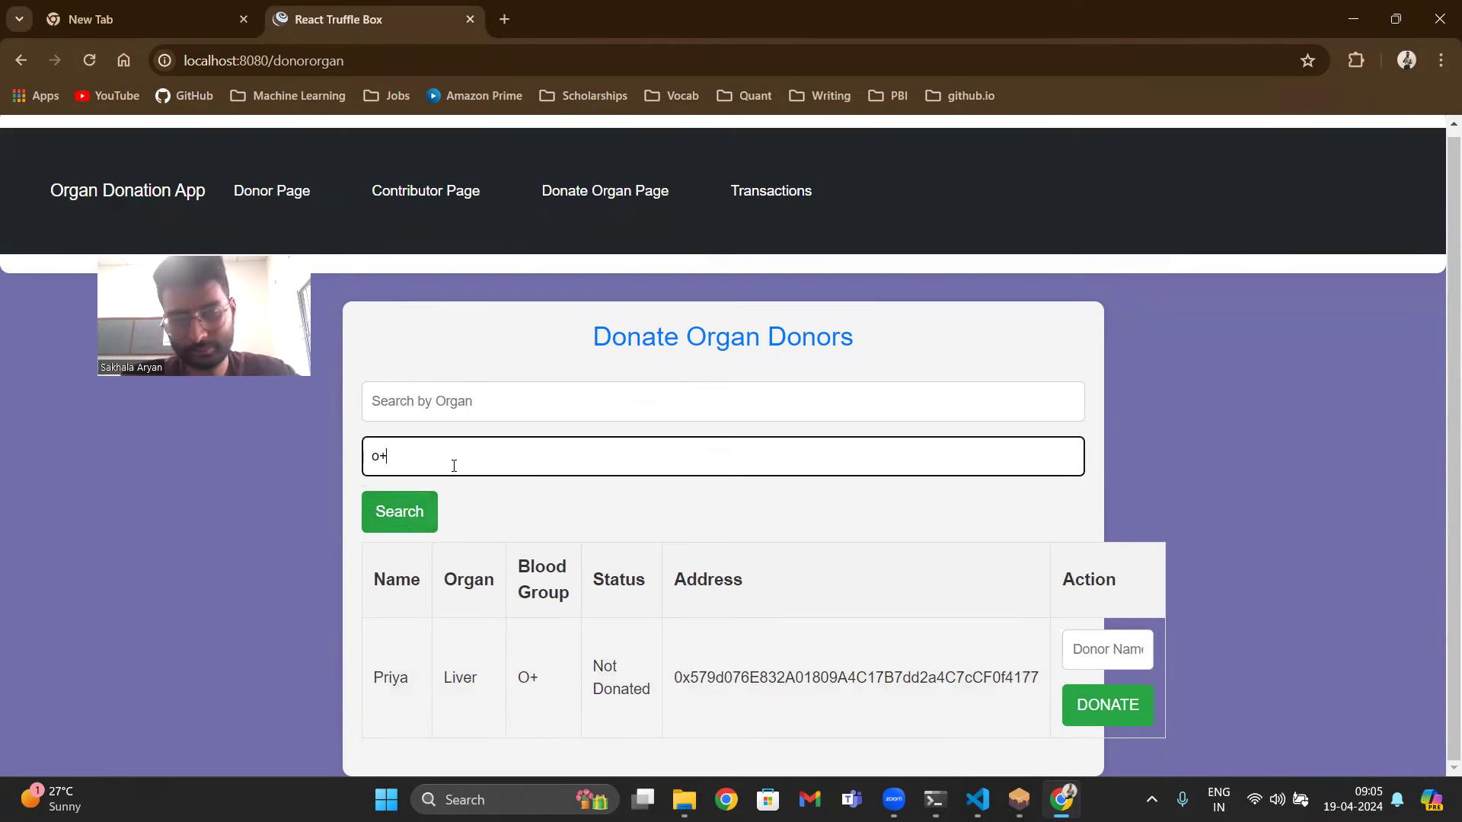
key("BackSpace")
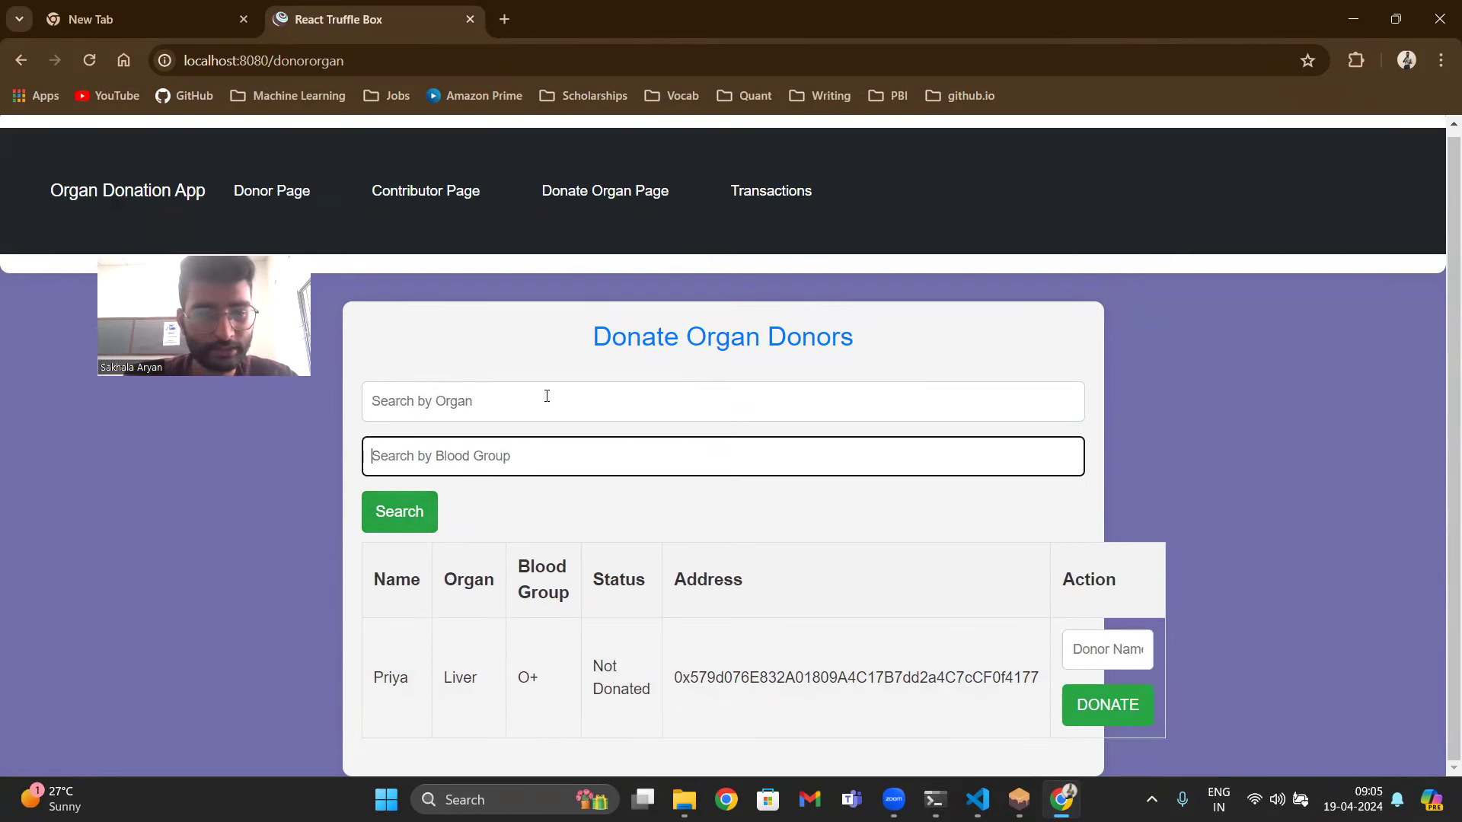
- Search donors by organ for Liver, then change the search to kidney
left_click(546, 396)
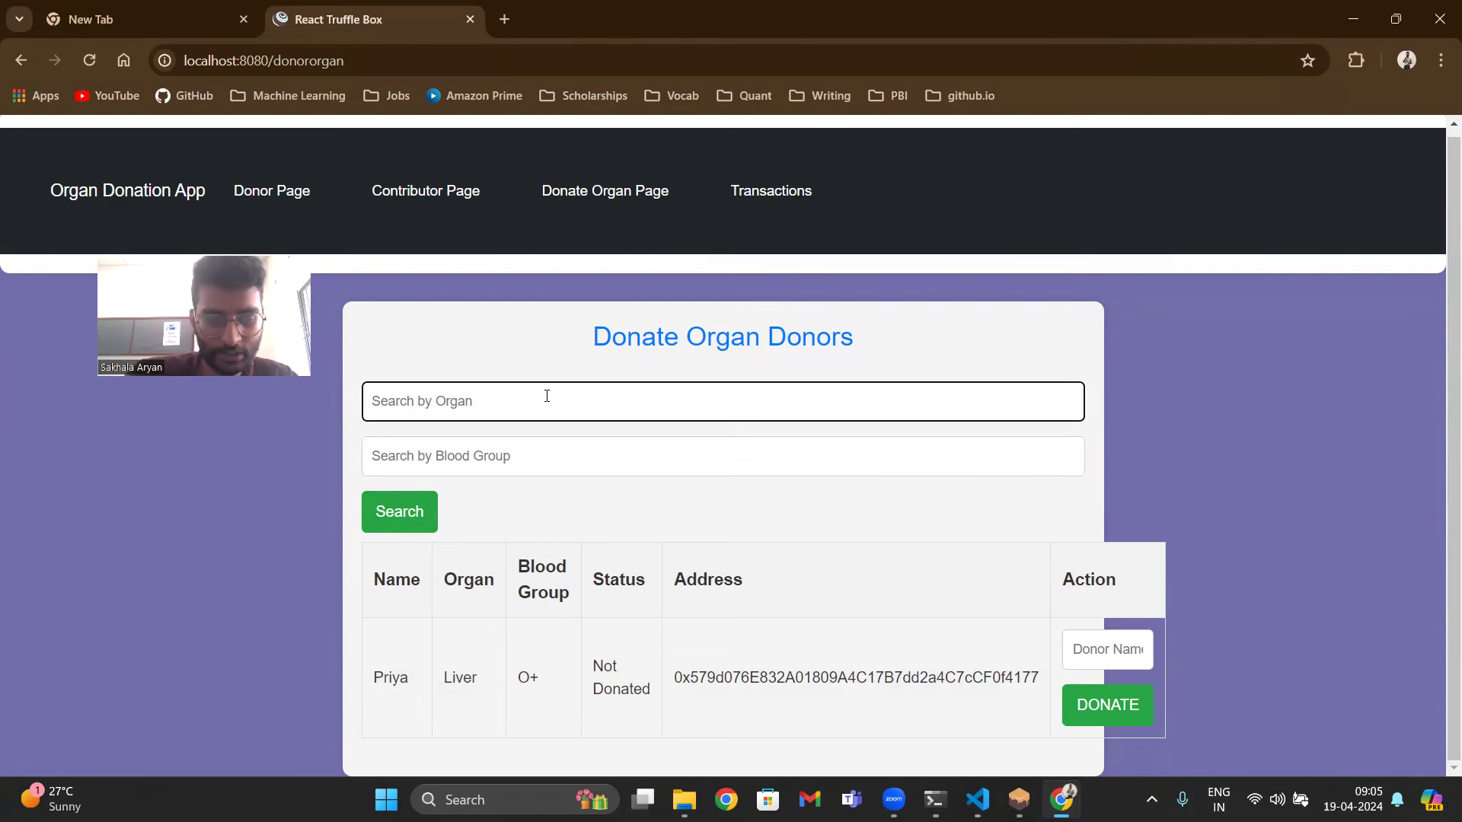
type("Liver")
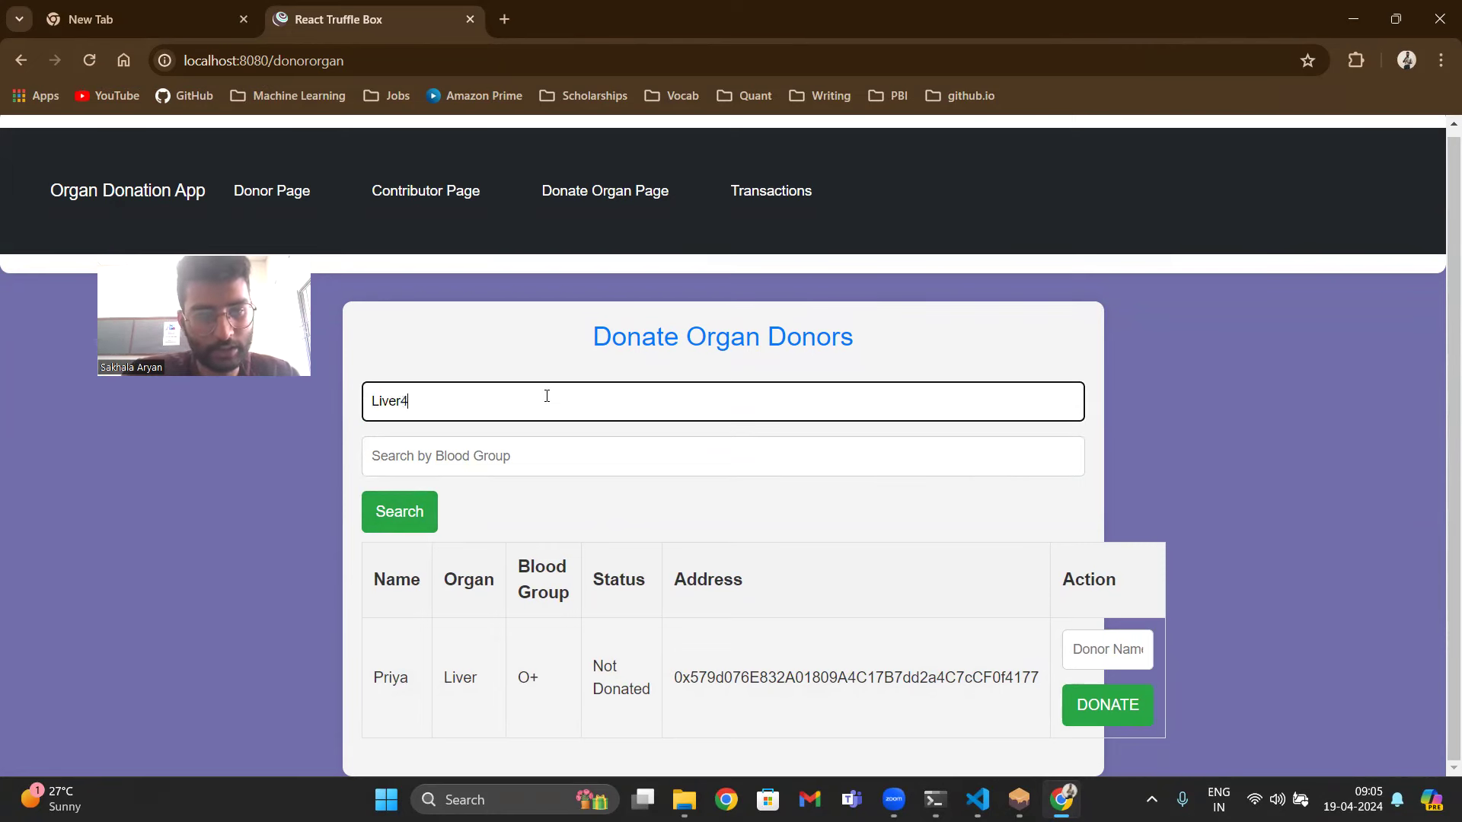
left_click(399, 508)
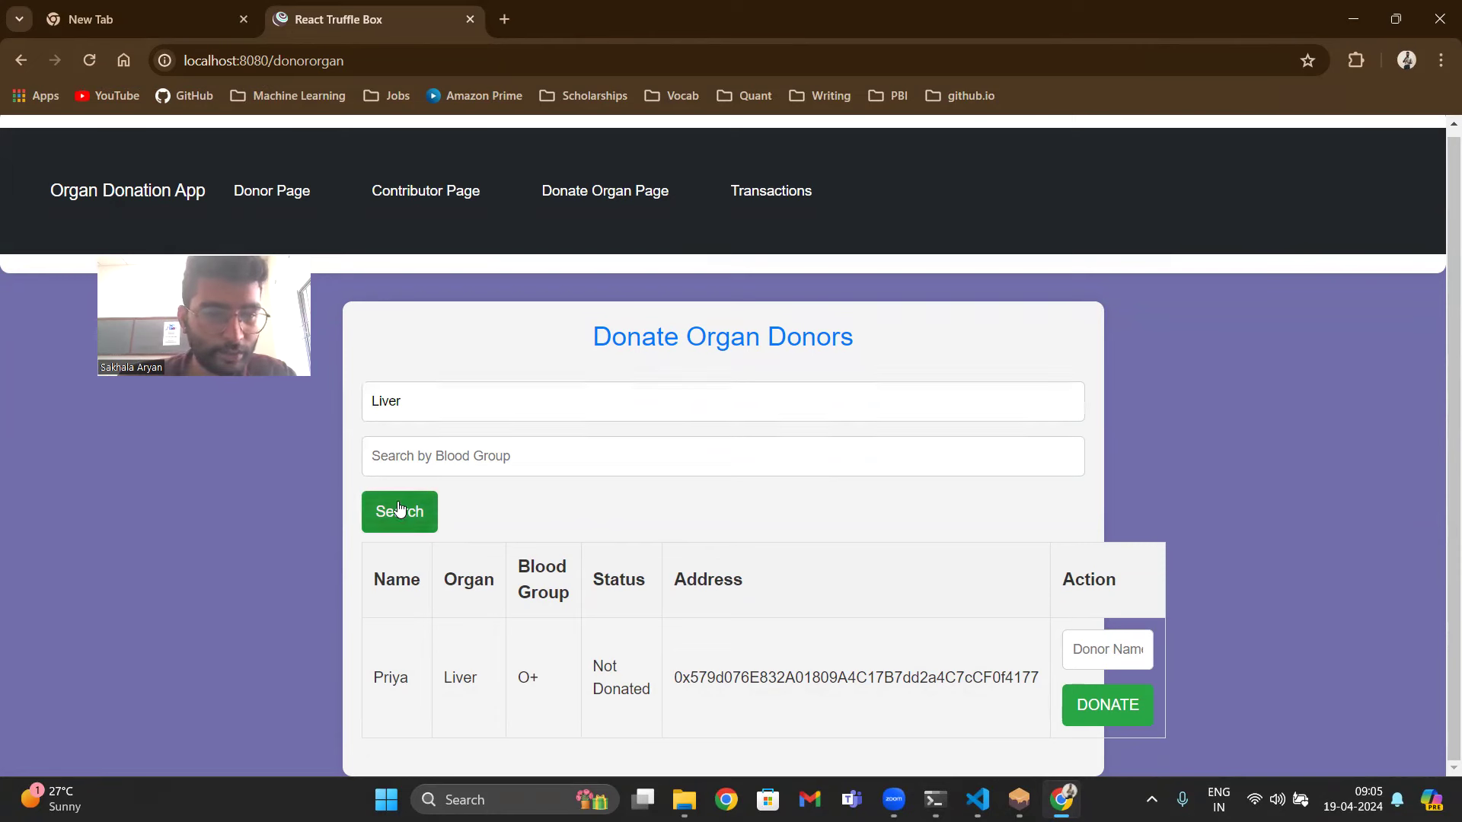
left_click(501, 402)
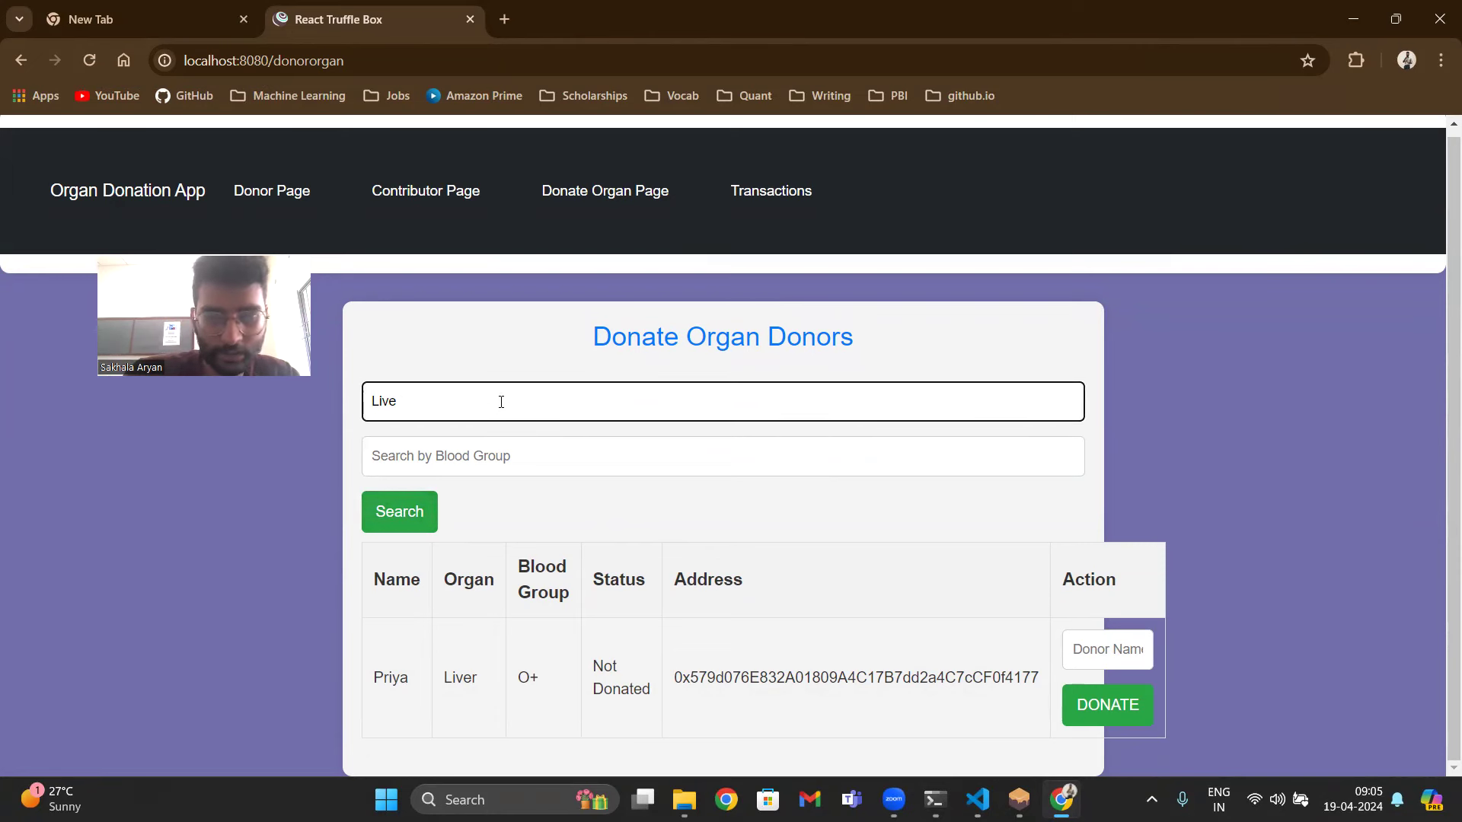
key("BackSpace")
type("kidney")
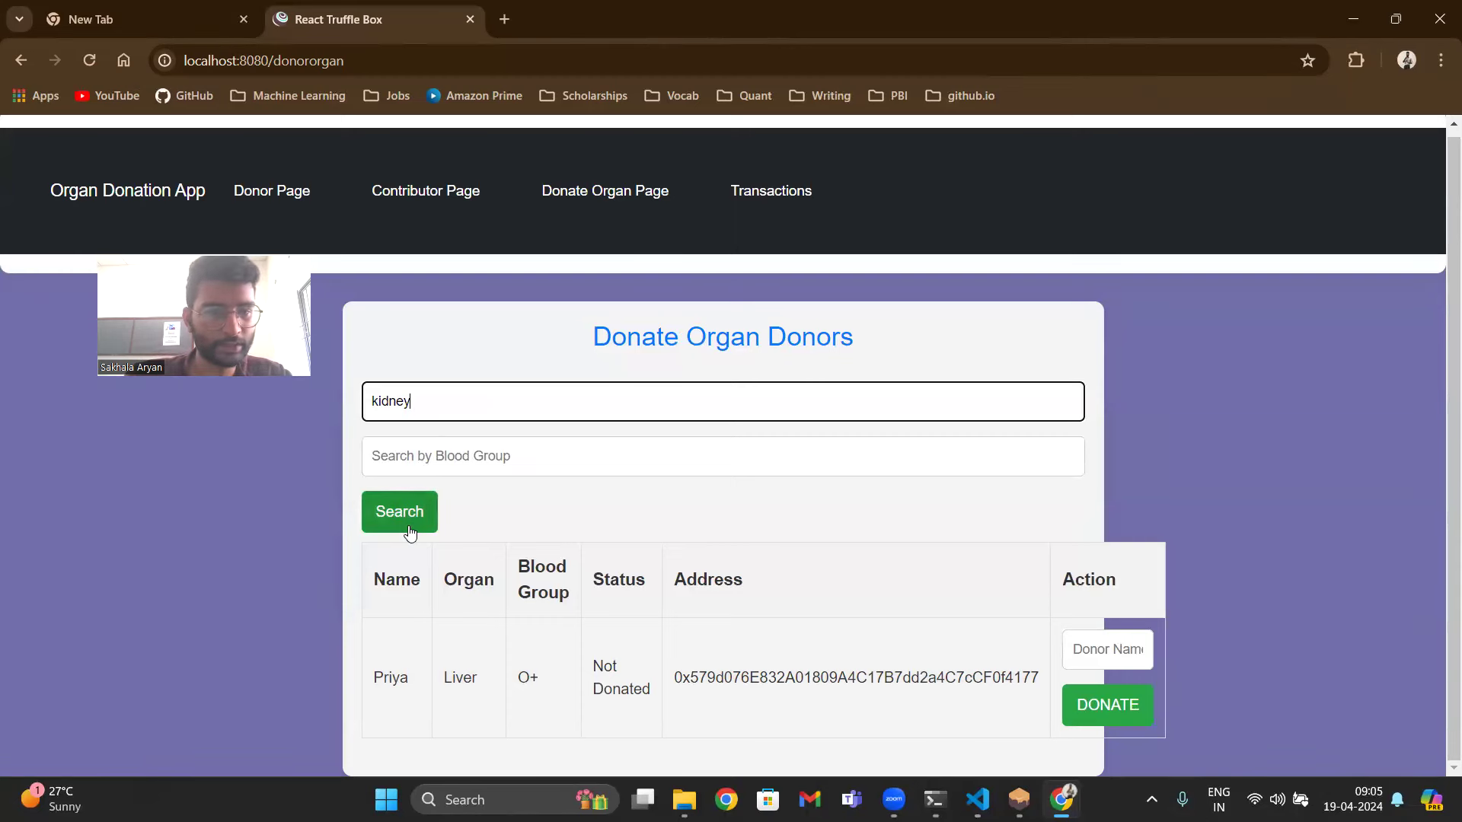
left_click(409, 528)
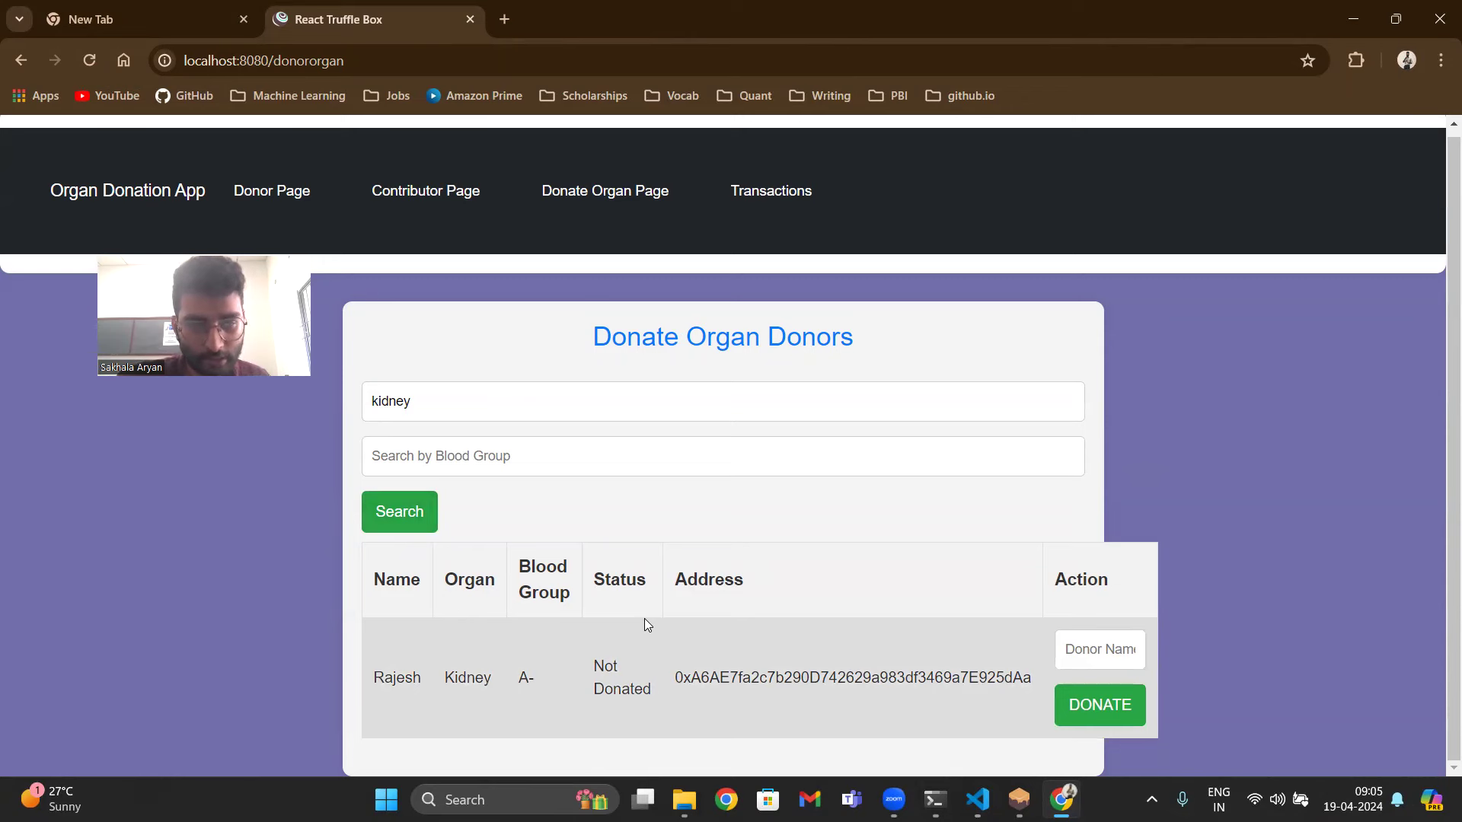
- Switch MetaMask to Account 4 and review the accounts connected to localhost:8080
left_click(1345, 57)
left_click(1208, 363)
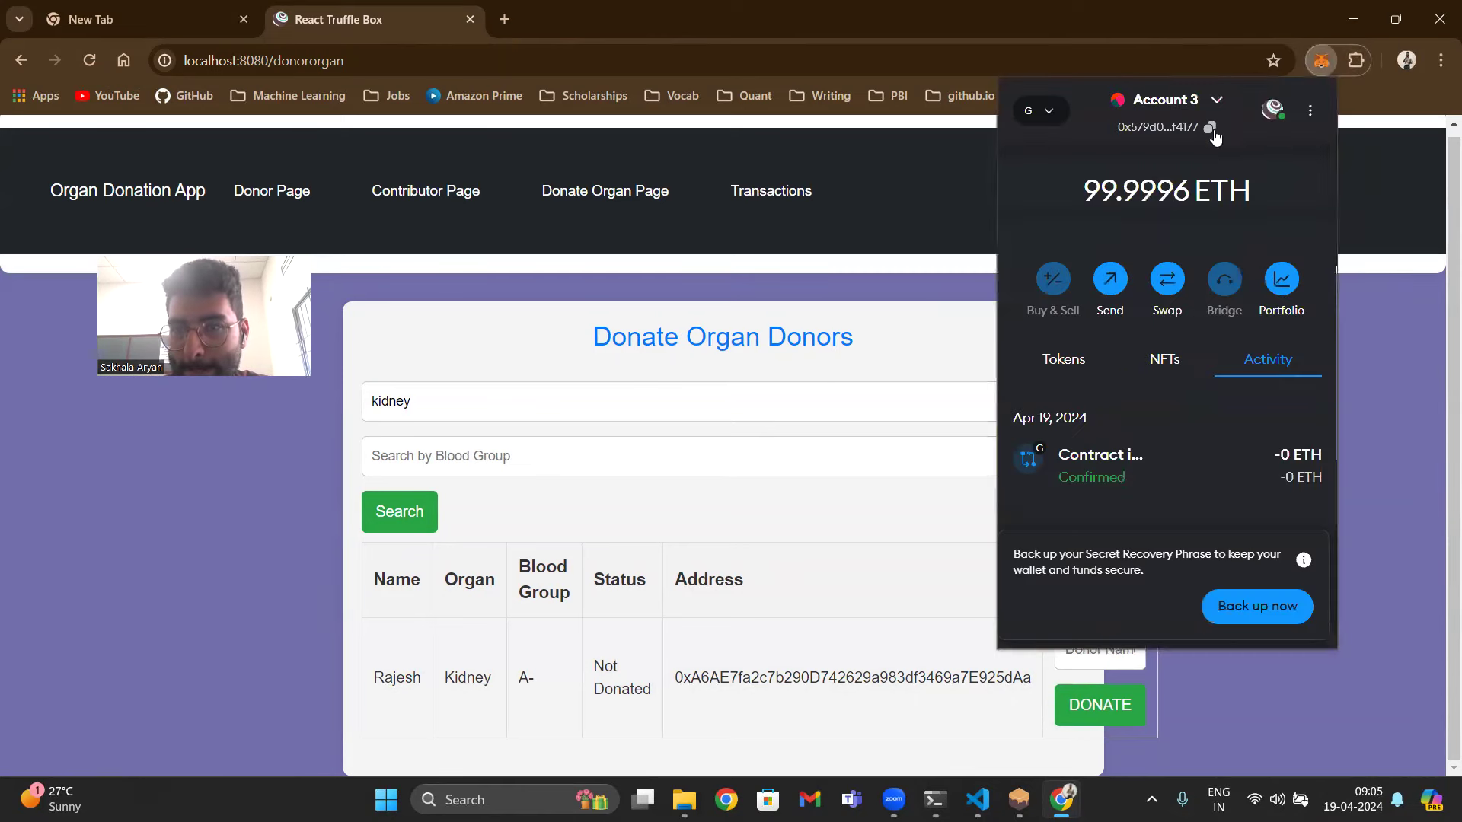
left_click(1211, 98)
left_click(1108, 537)
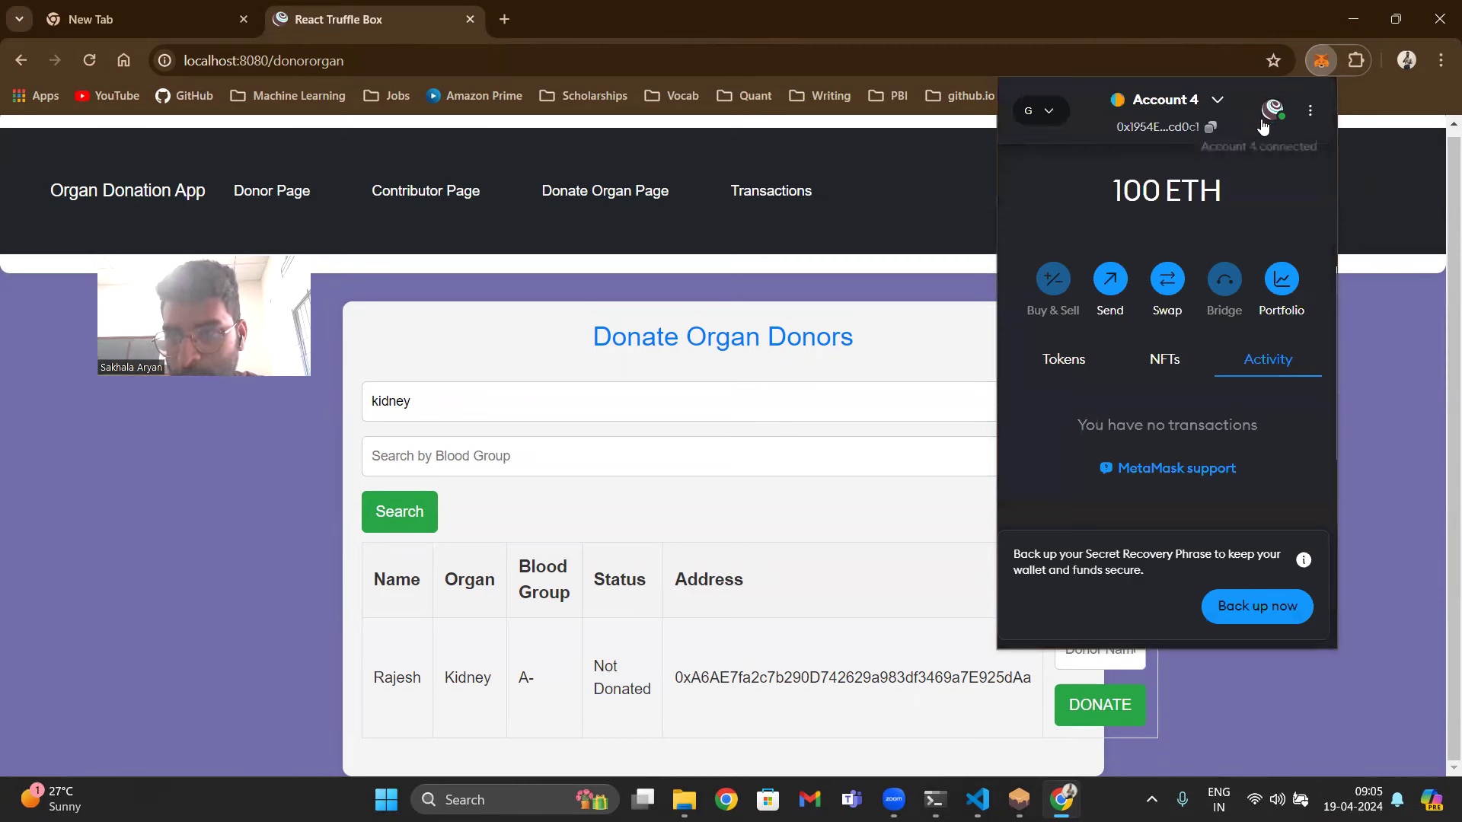
left_click(1264, 113)
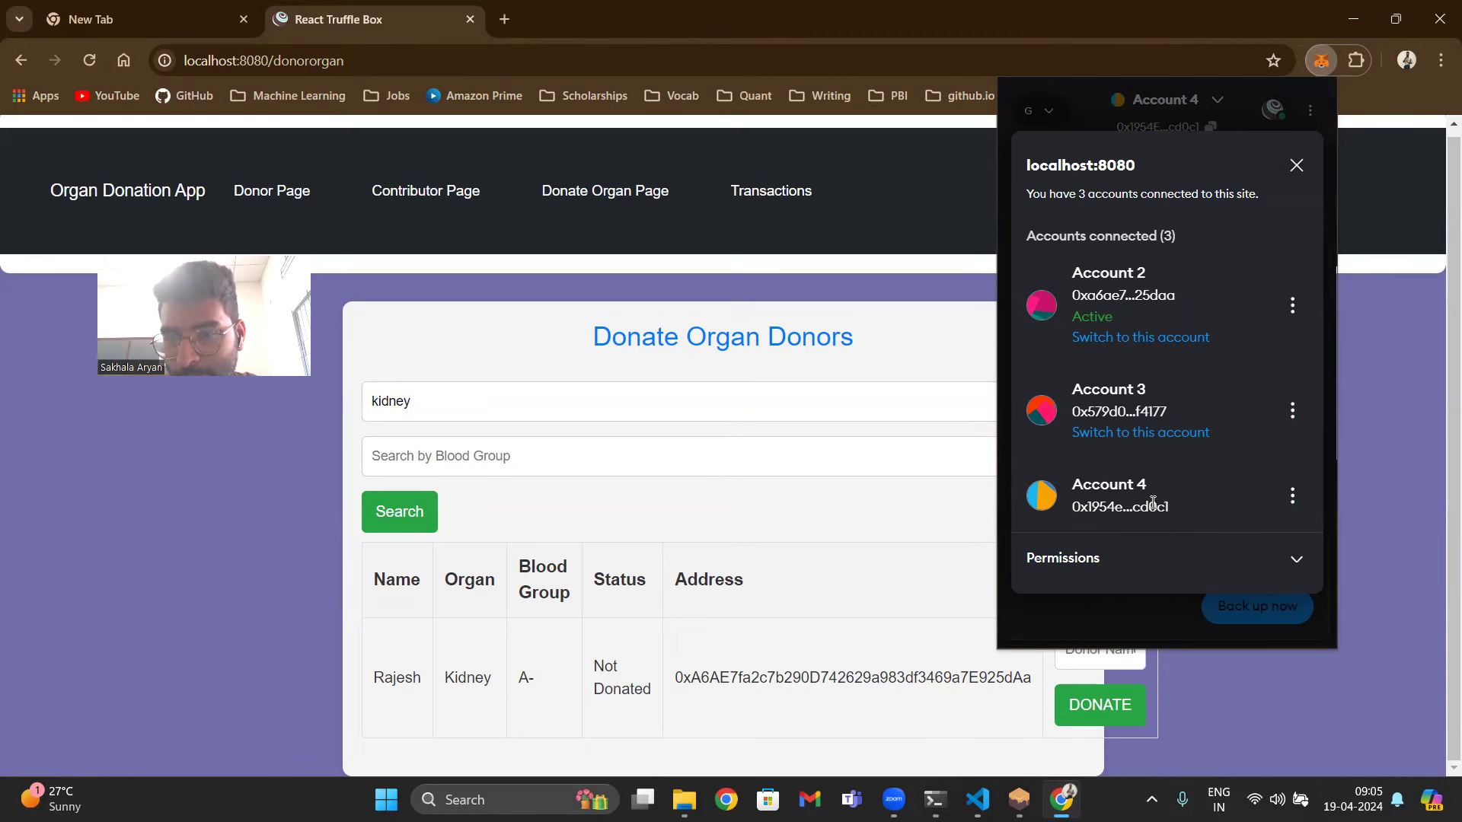
left_click(1162, 609)
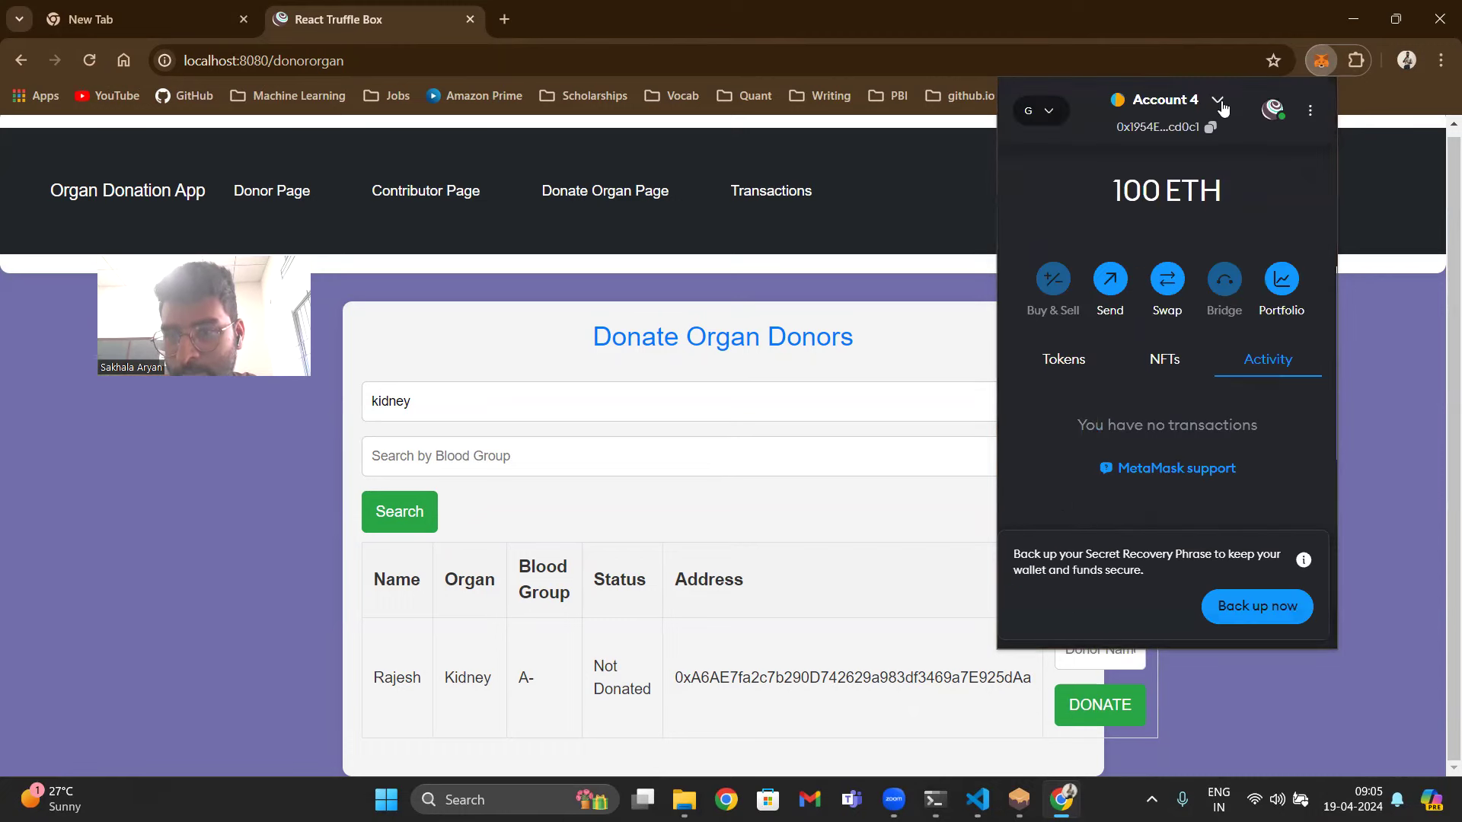
- Enter a donor name for the A- kidney, donate it, and confirm the MetaMask transaction
left_click(693, 517)
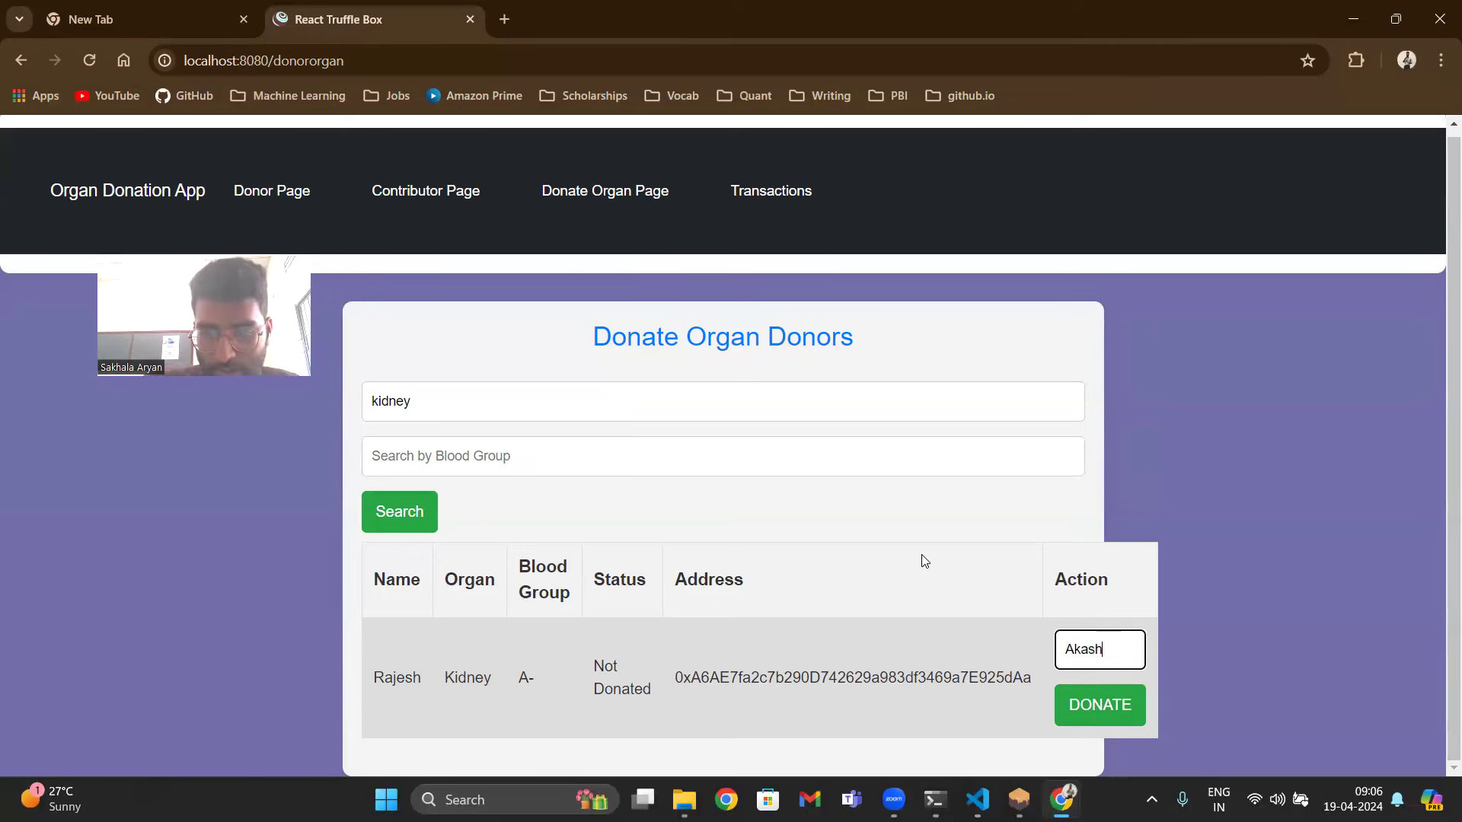
left_click(1106, 719)
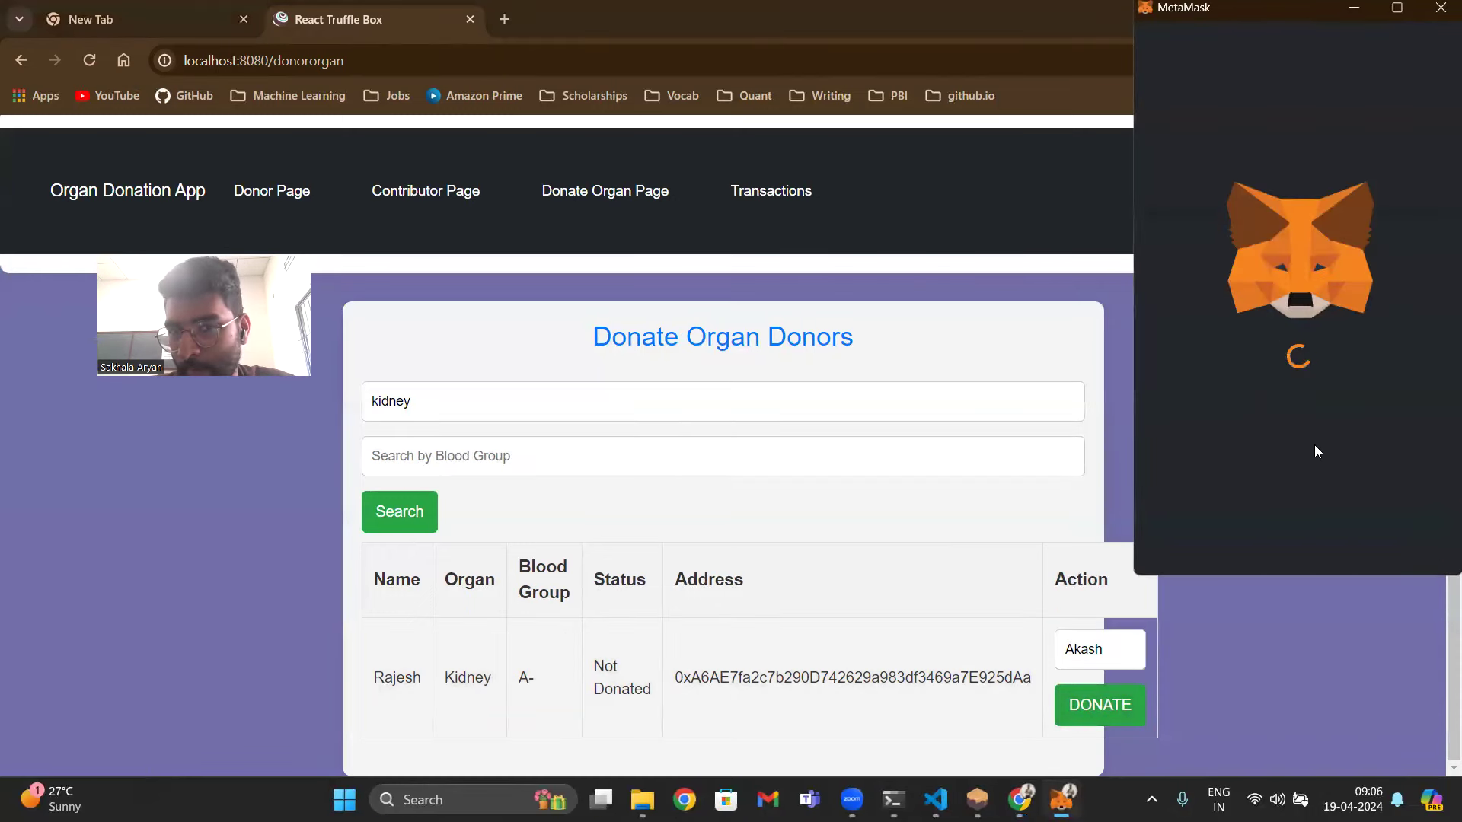
left_click(1378, 539)
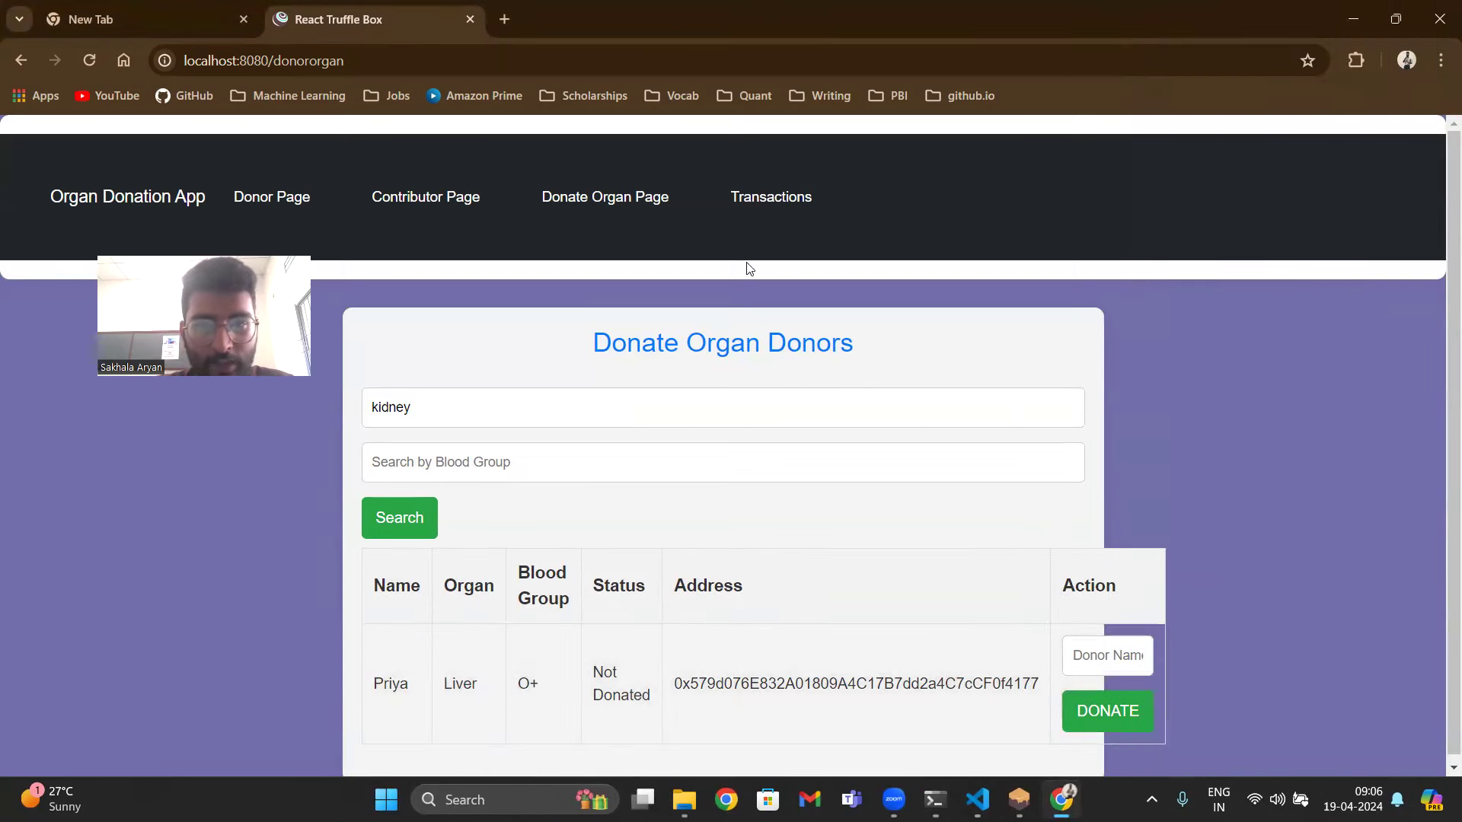
- View the Transactions page and make the third MetaMask account the active one
left_click(793, 206)
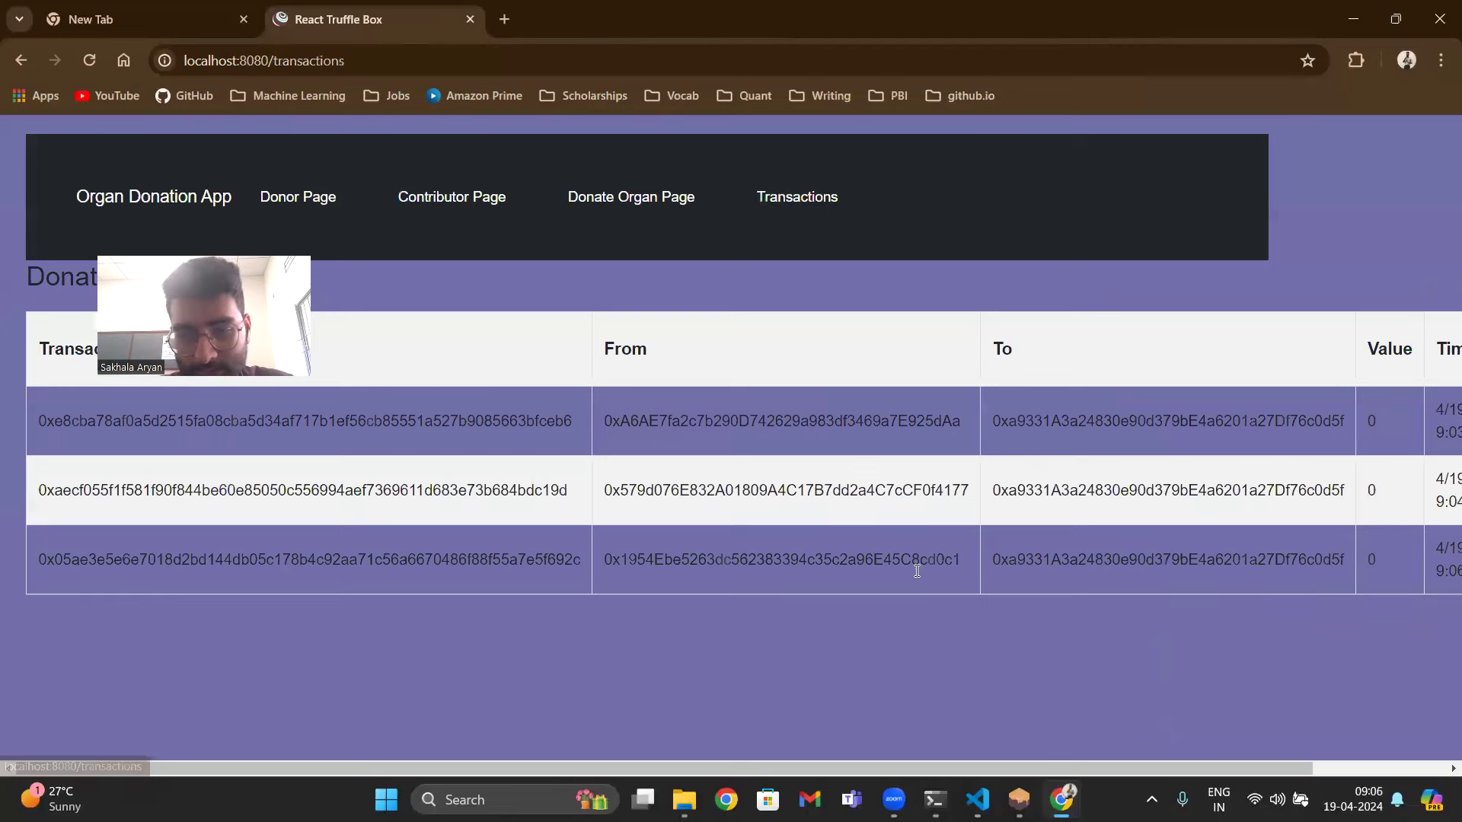
left_click_drag(840, 775, 1255, 798)
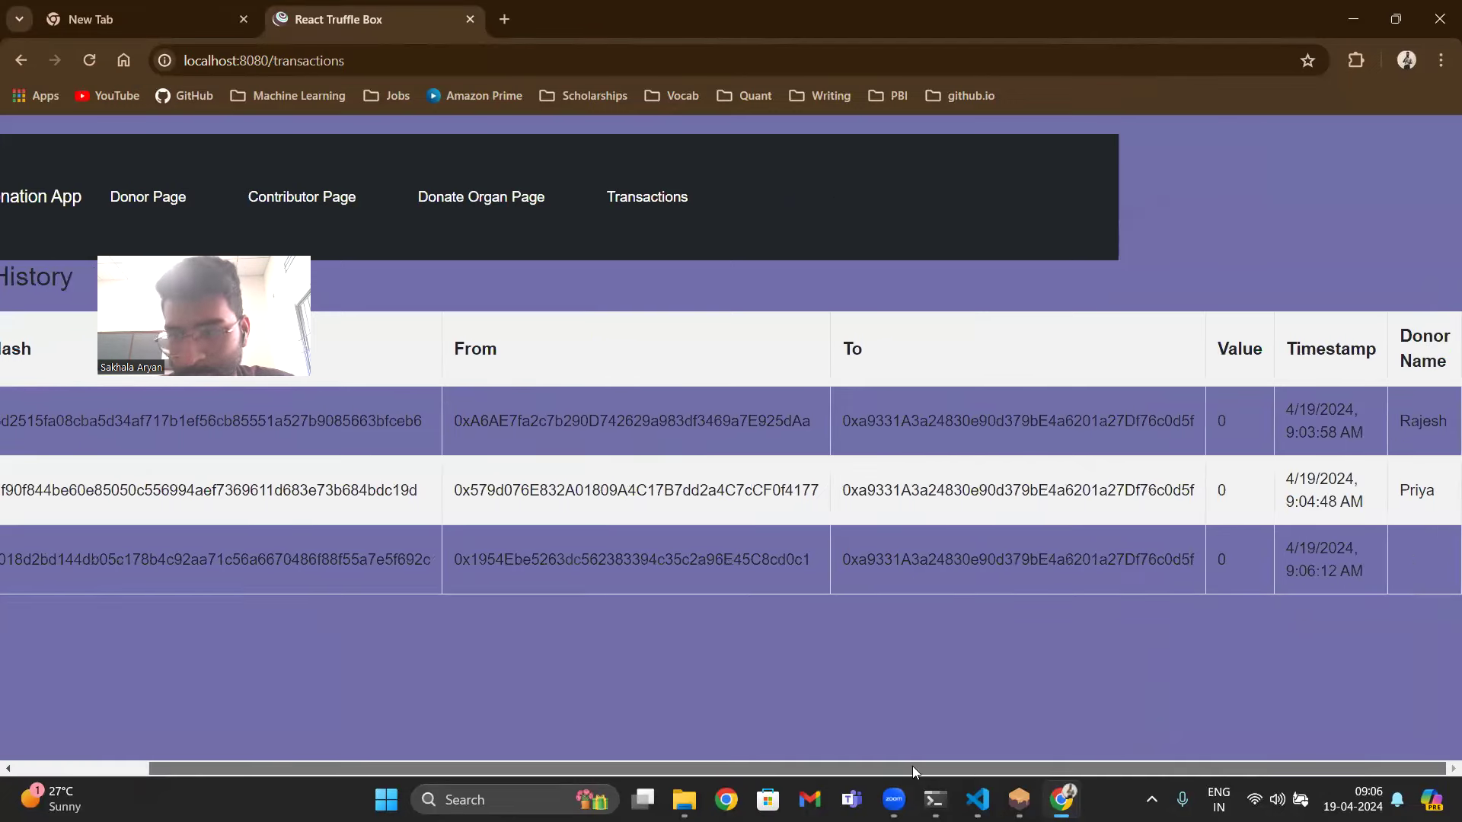
left_click_drag(917, 771, 548, 768)
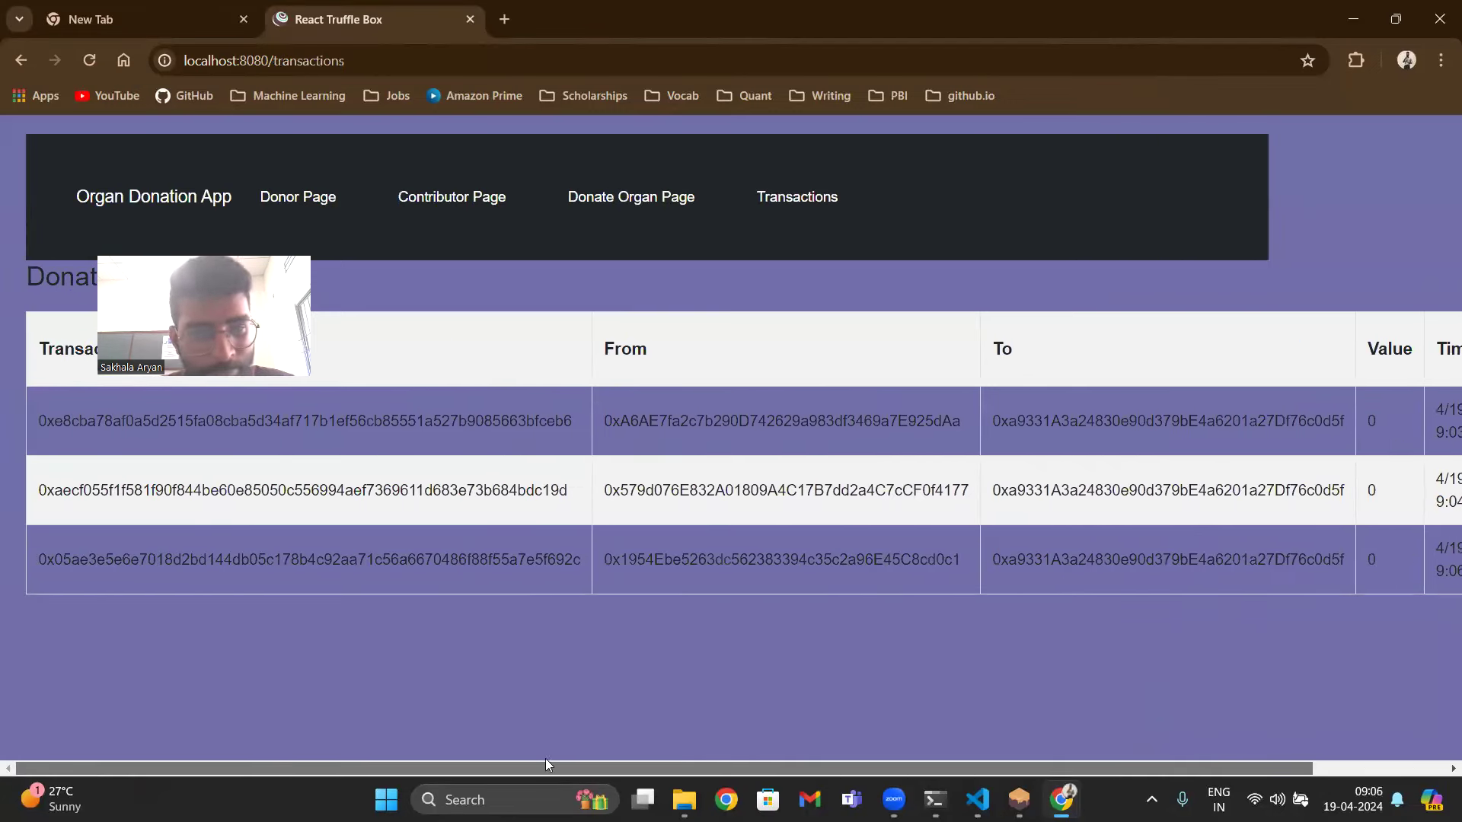
left_click(1356, 60)
left_click(1181, 378)
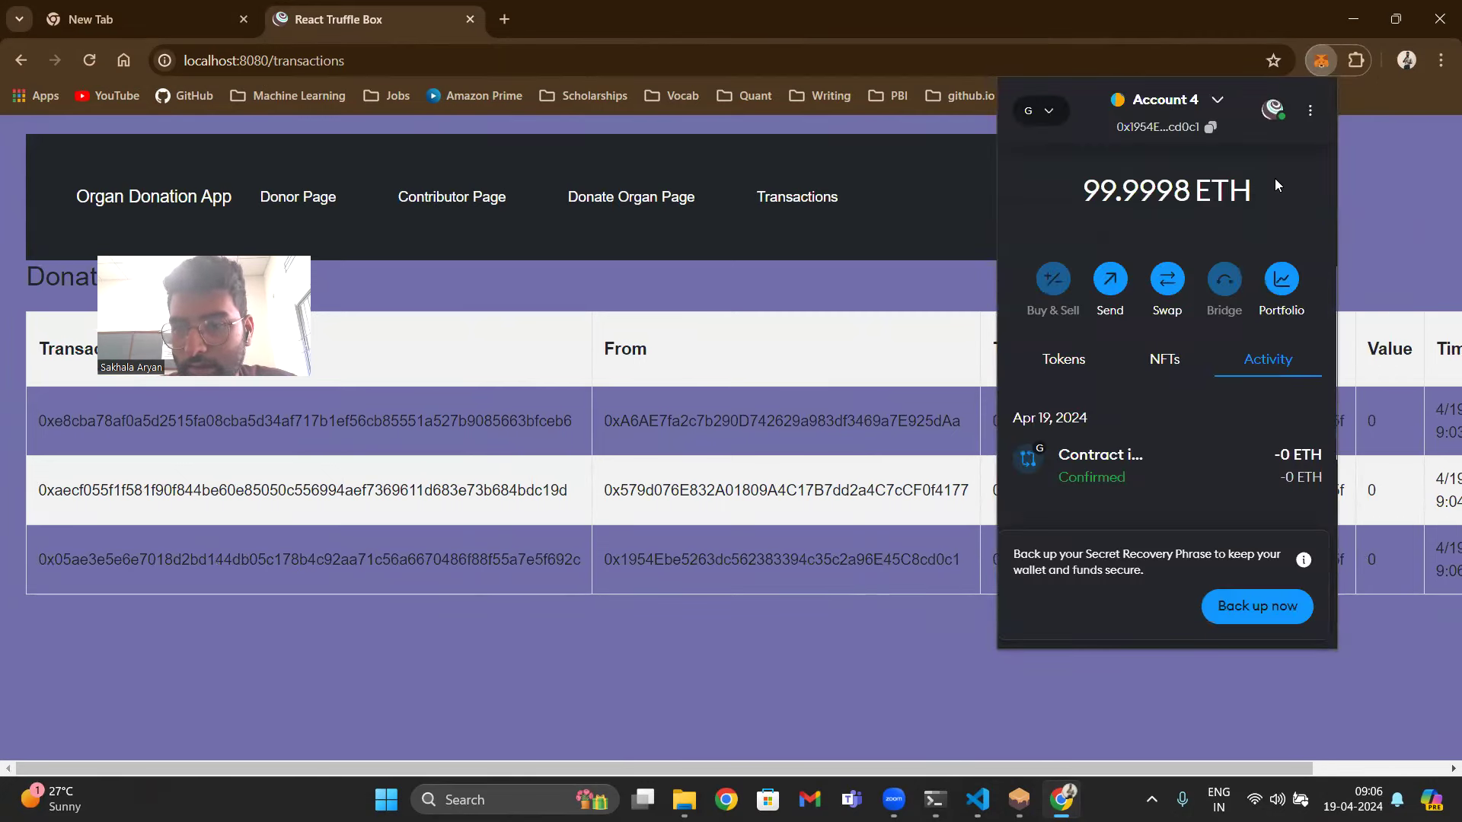
left_click(1270, 111)
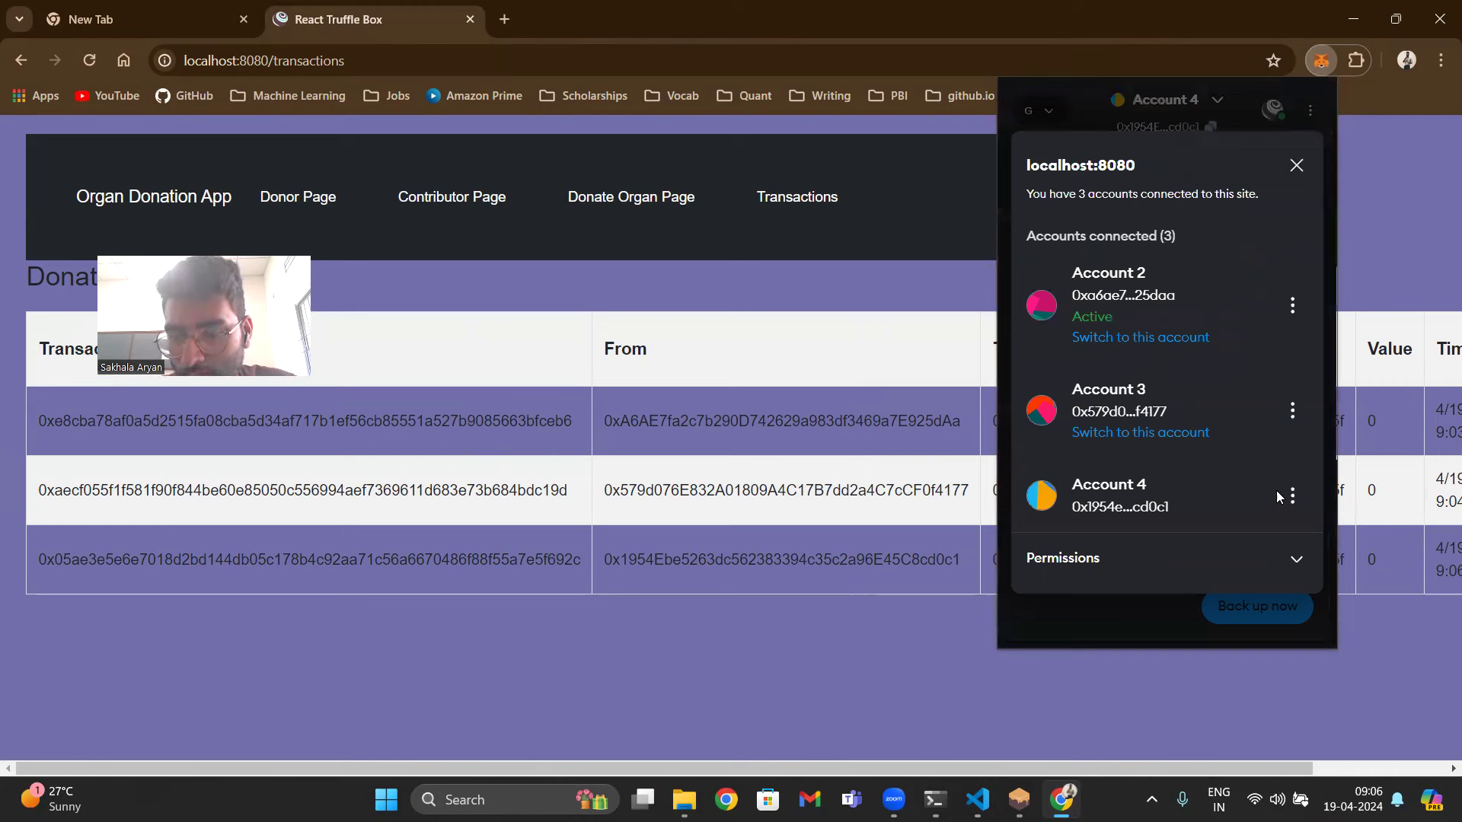
left_click(1140, 431)
left_click(1288, 711)
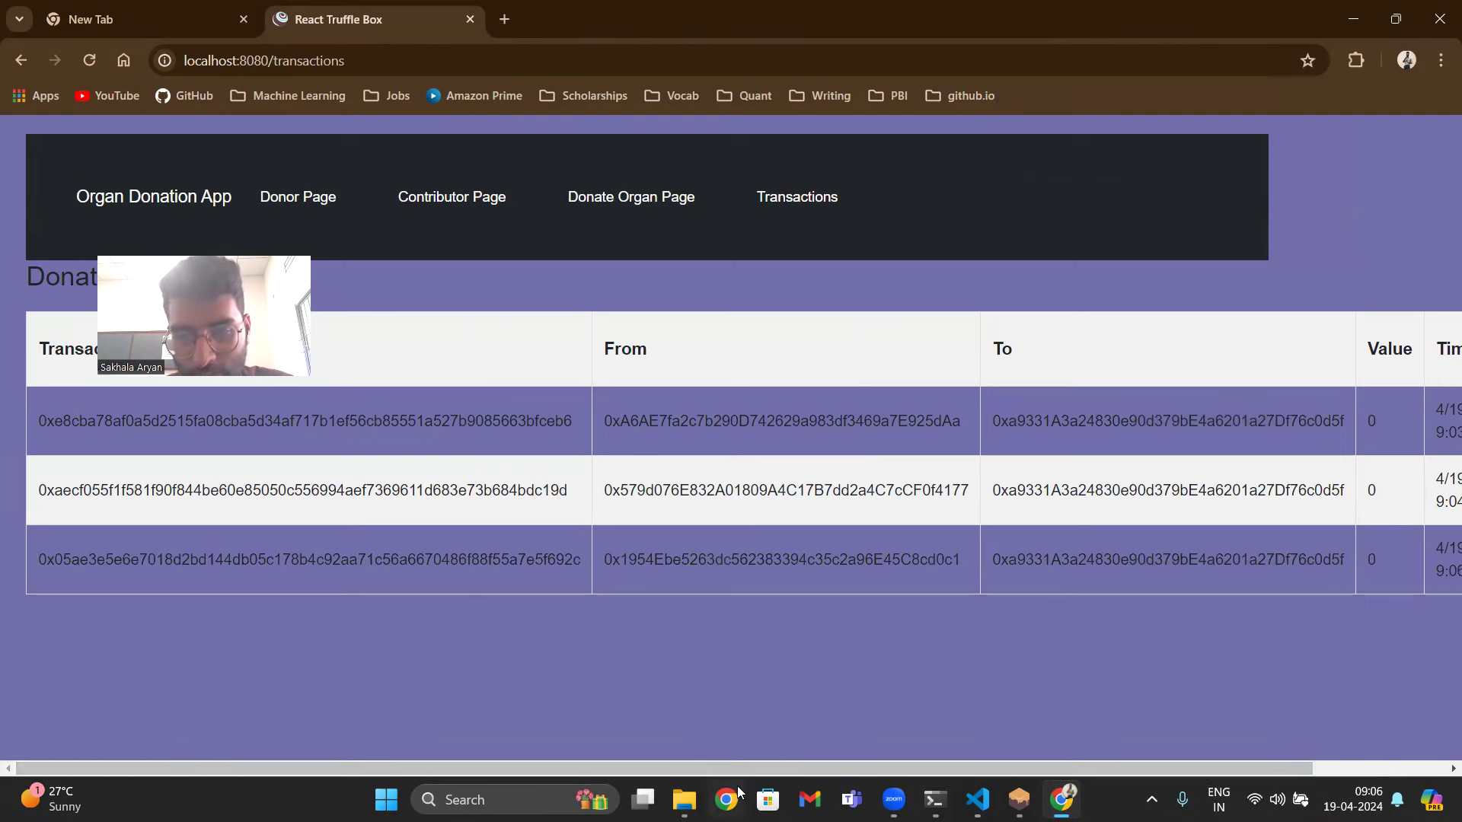
- Show the Donate Organ Donors list with the O+ Liver donor, briefly checking the MetaMask popup
left_click_drag(737, 769, 871, 769)
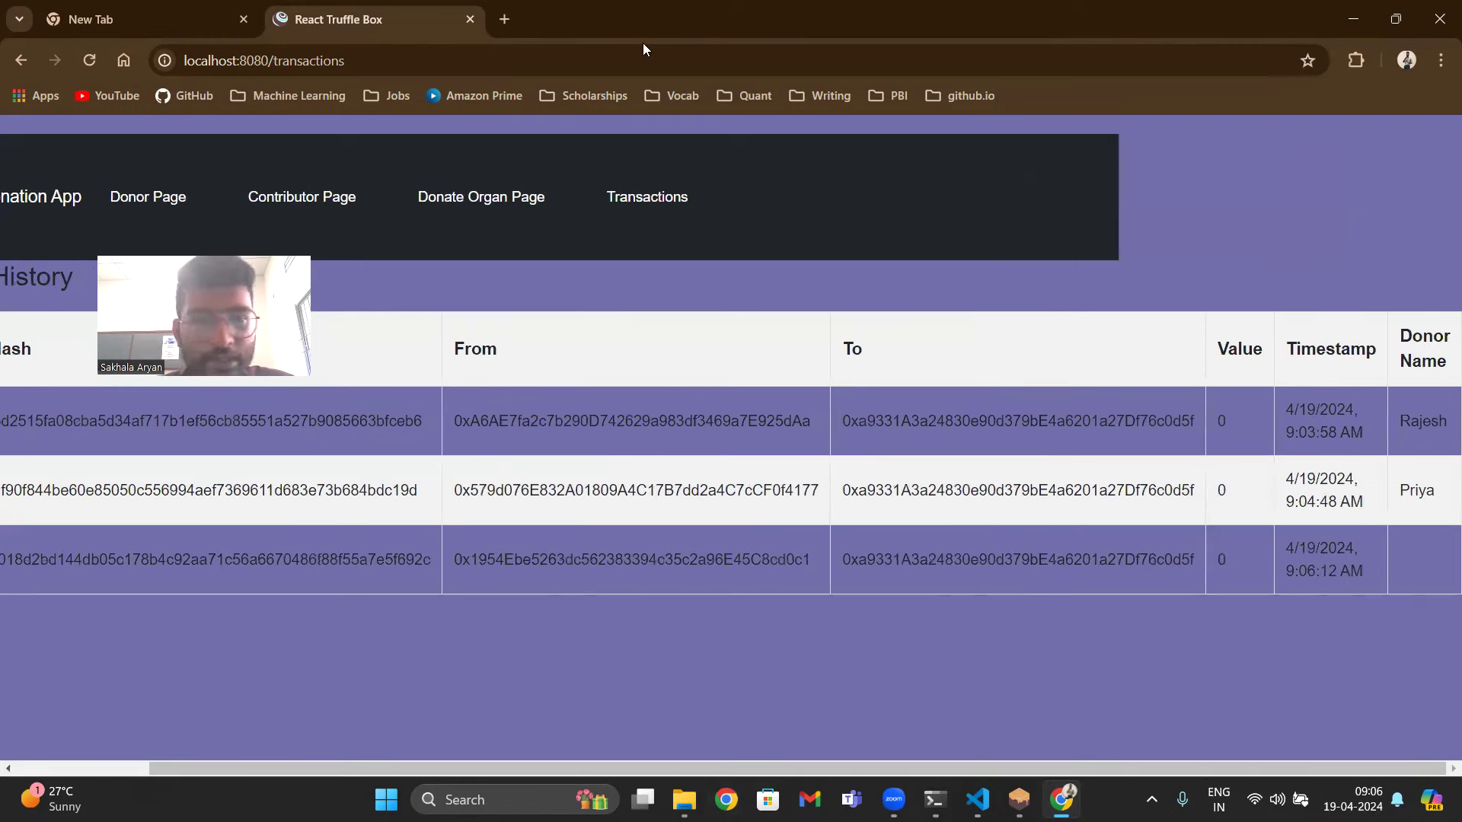
left_click(147, 192)
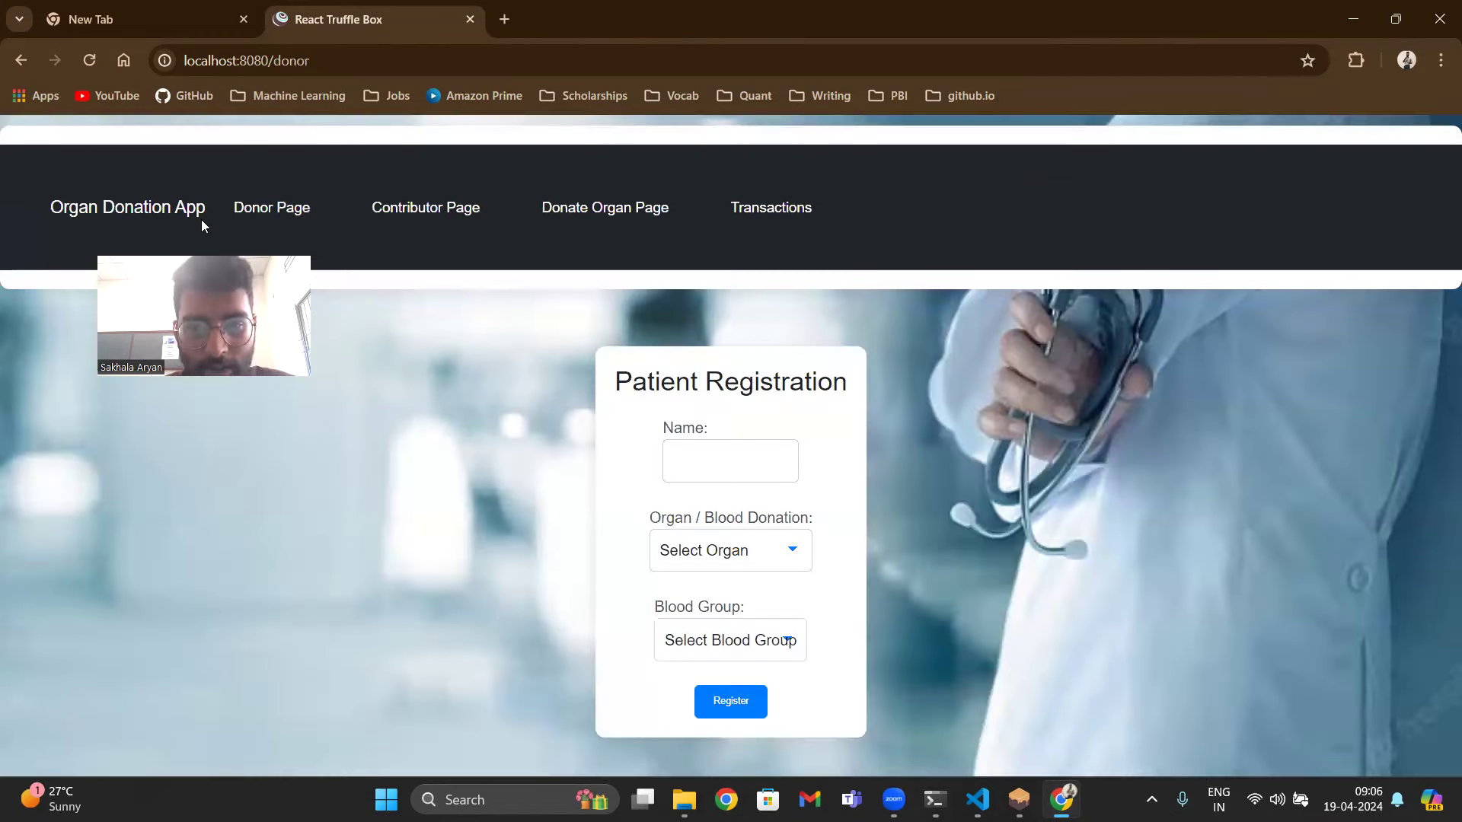
left_click(655, 207)
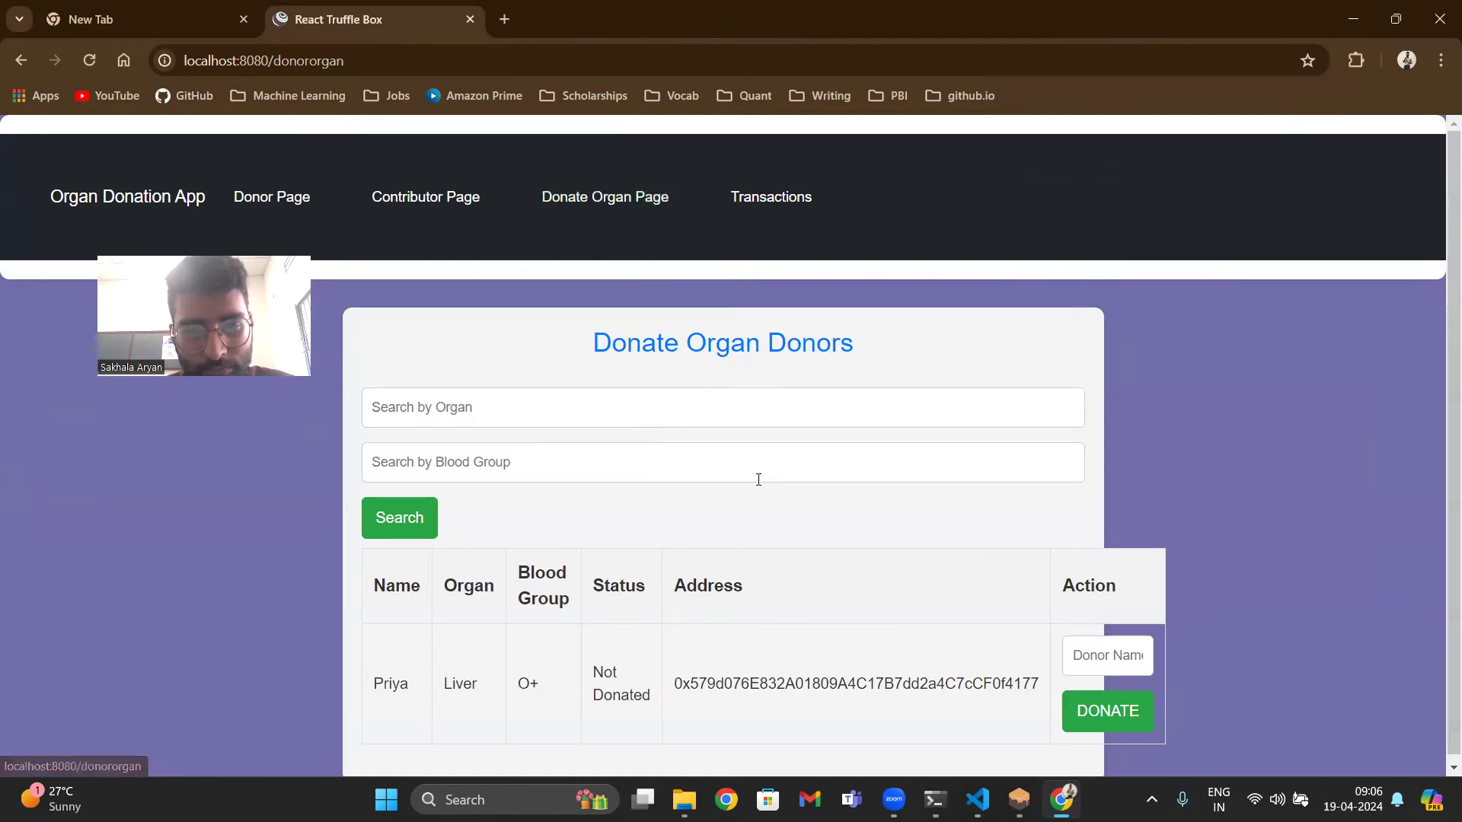
scroll(947, 558, "down", 1)
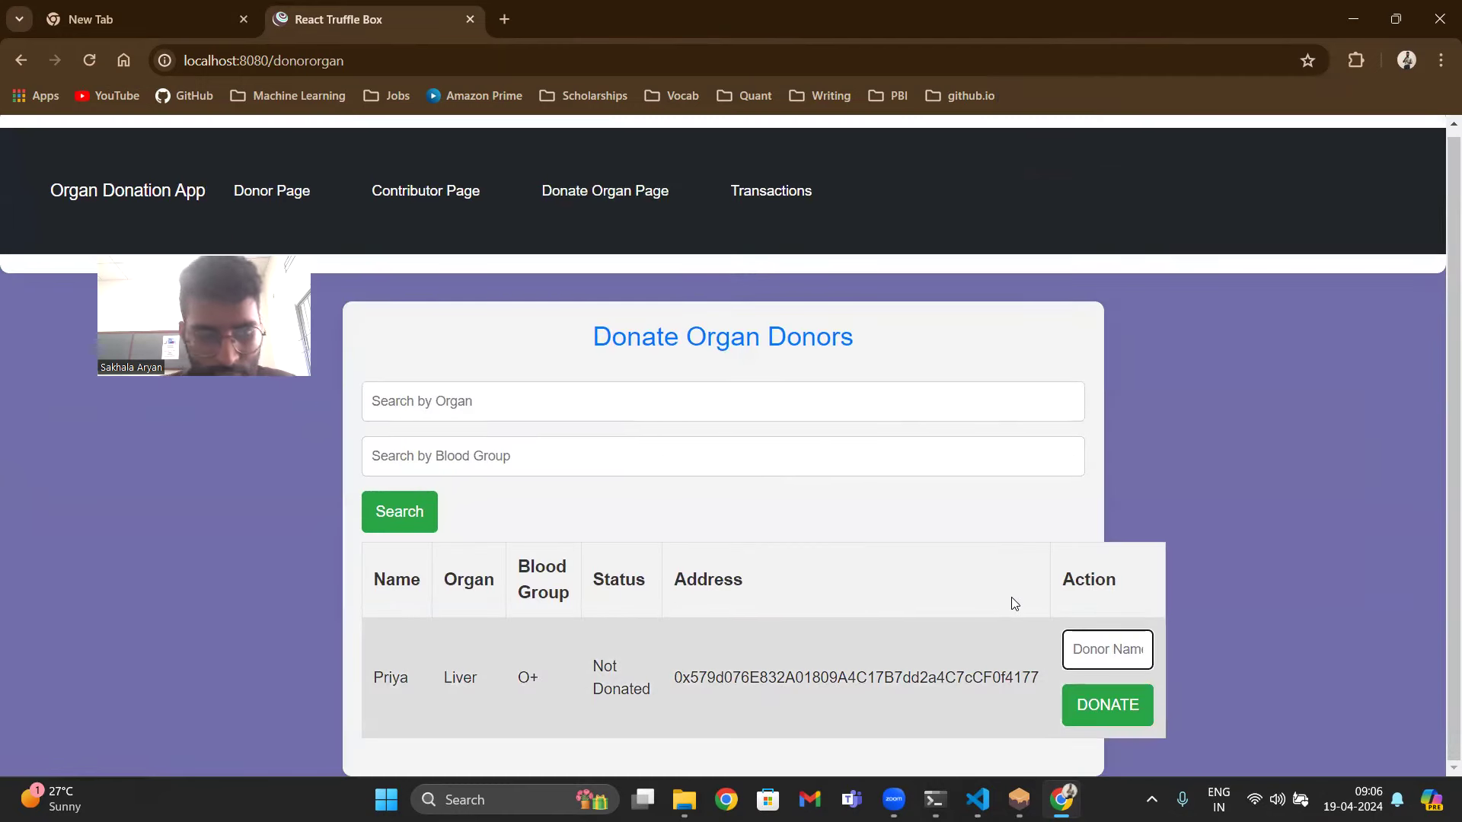
left_click(1357, 66)
left_click(1194, 393)
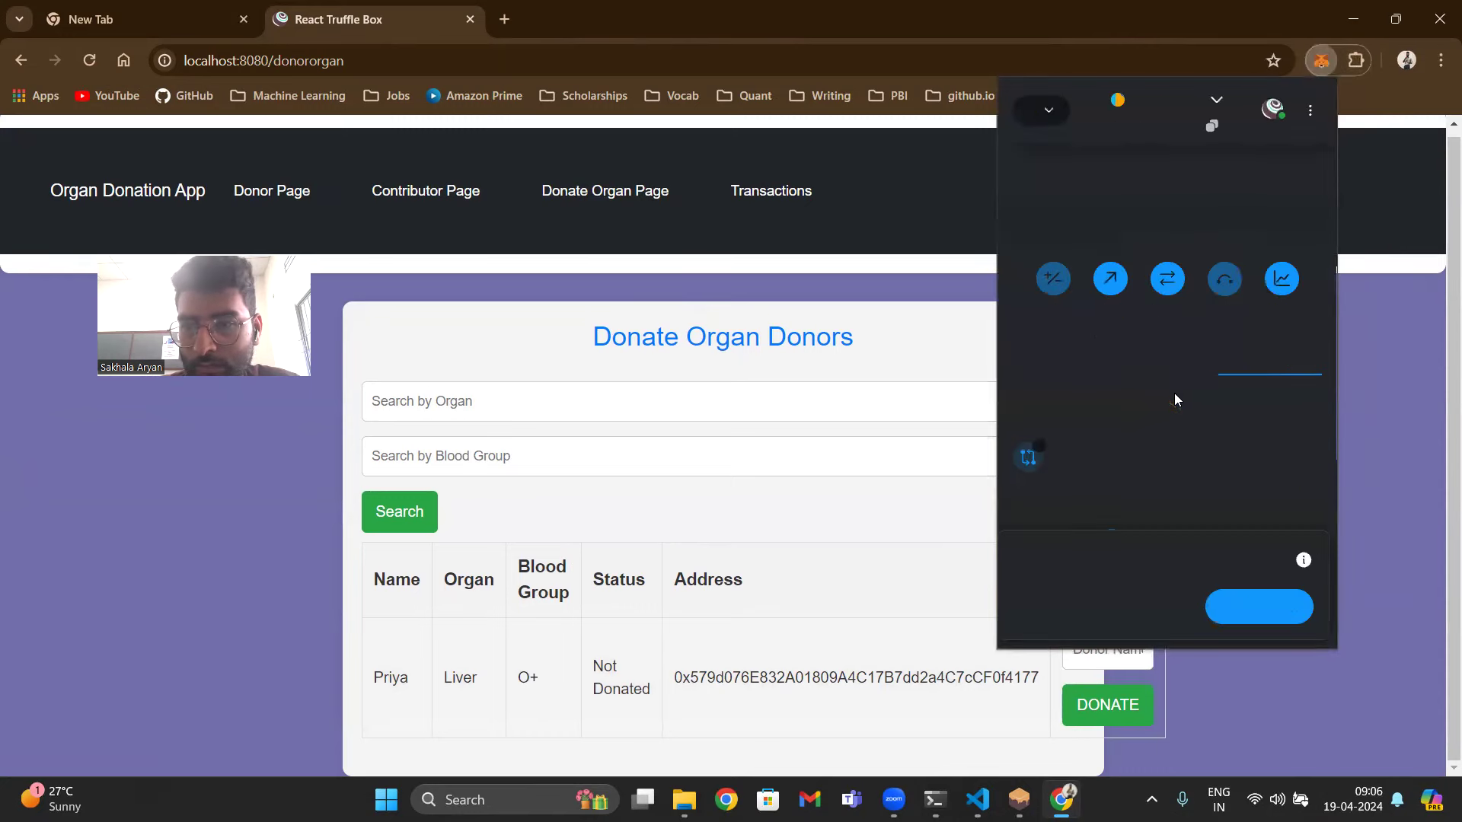
left_click(1409, 401)
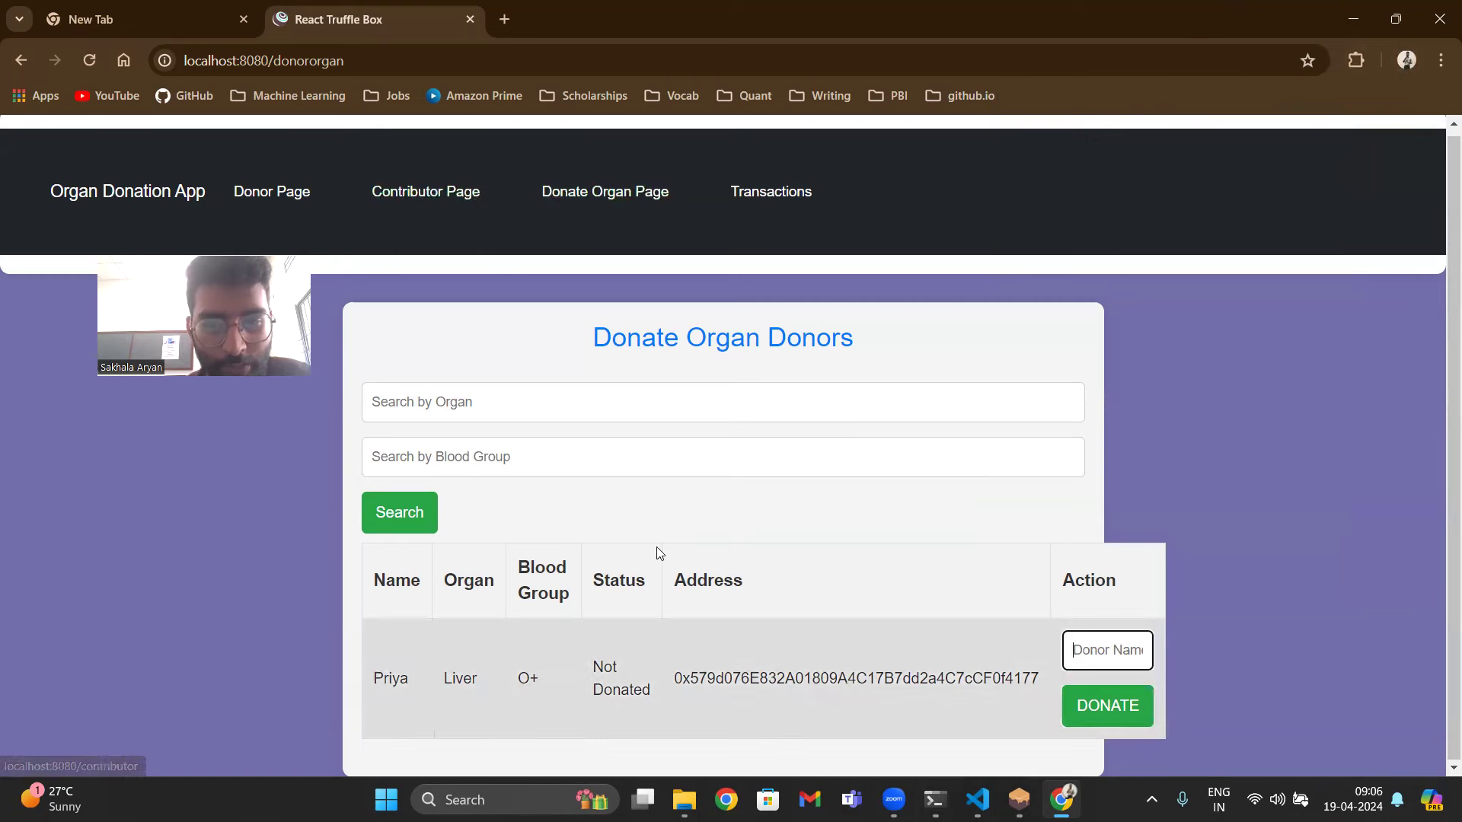
- Copy the liver donor's wallet address into the contributor signup account number field
double_click(856, 678)
key("ctrl+c")
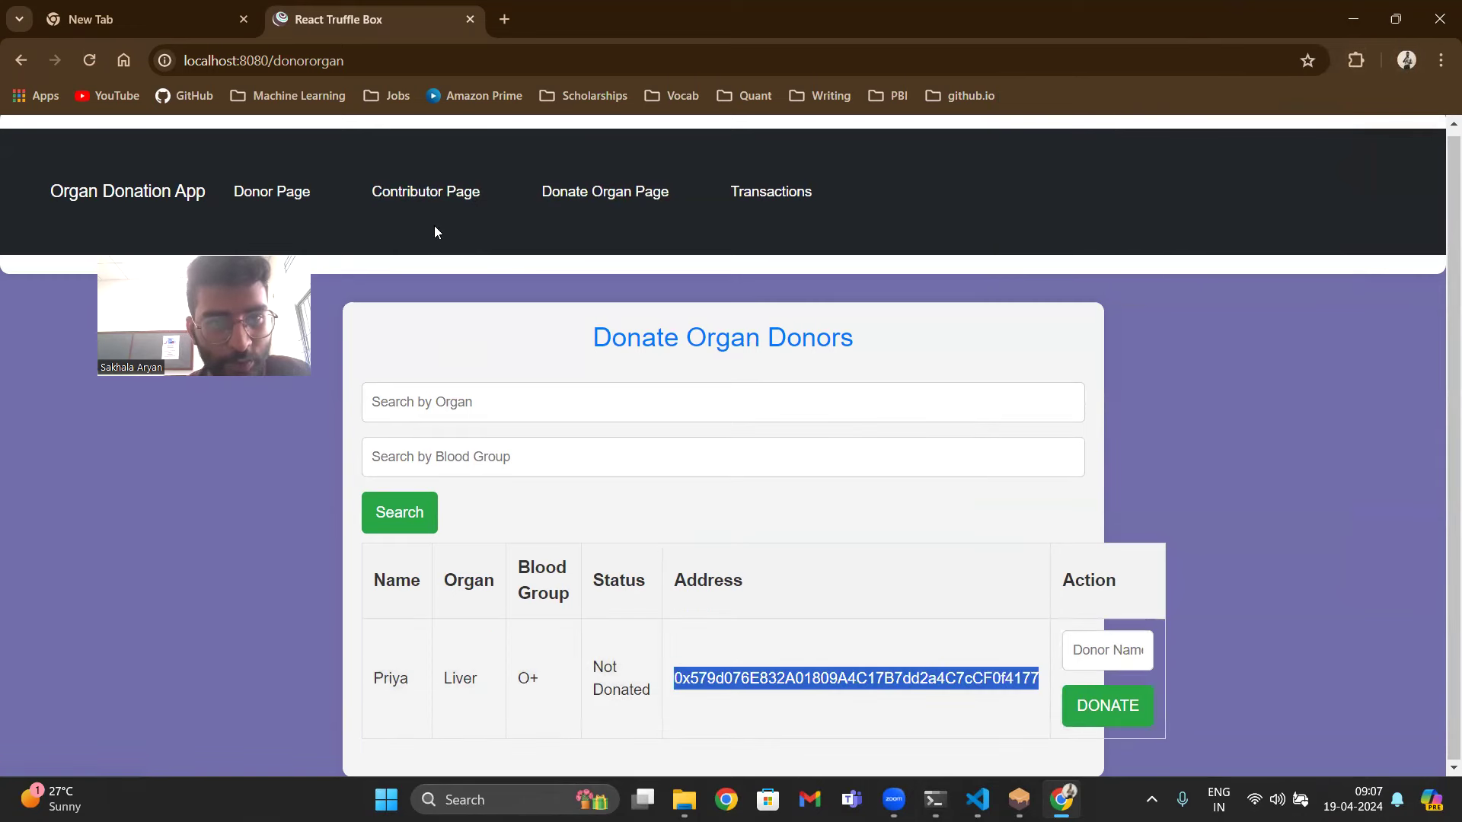
left_click(456, 192)
left_click(658, 413)
key("ctrl+v")
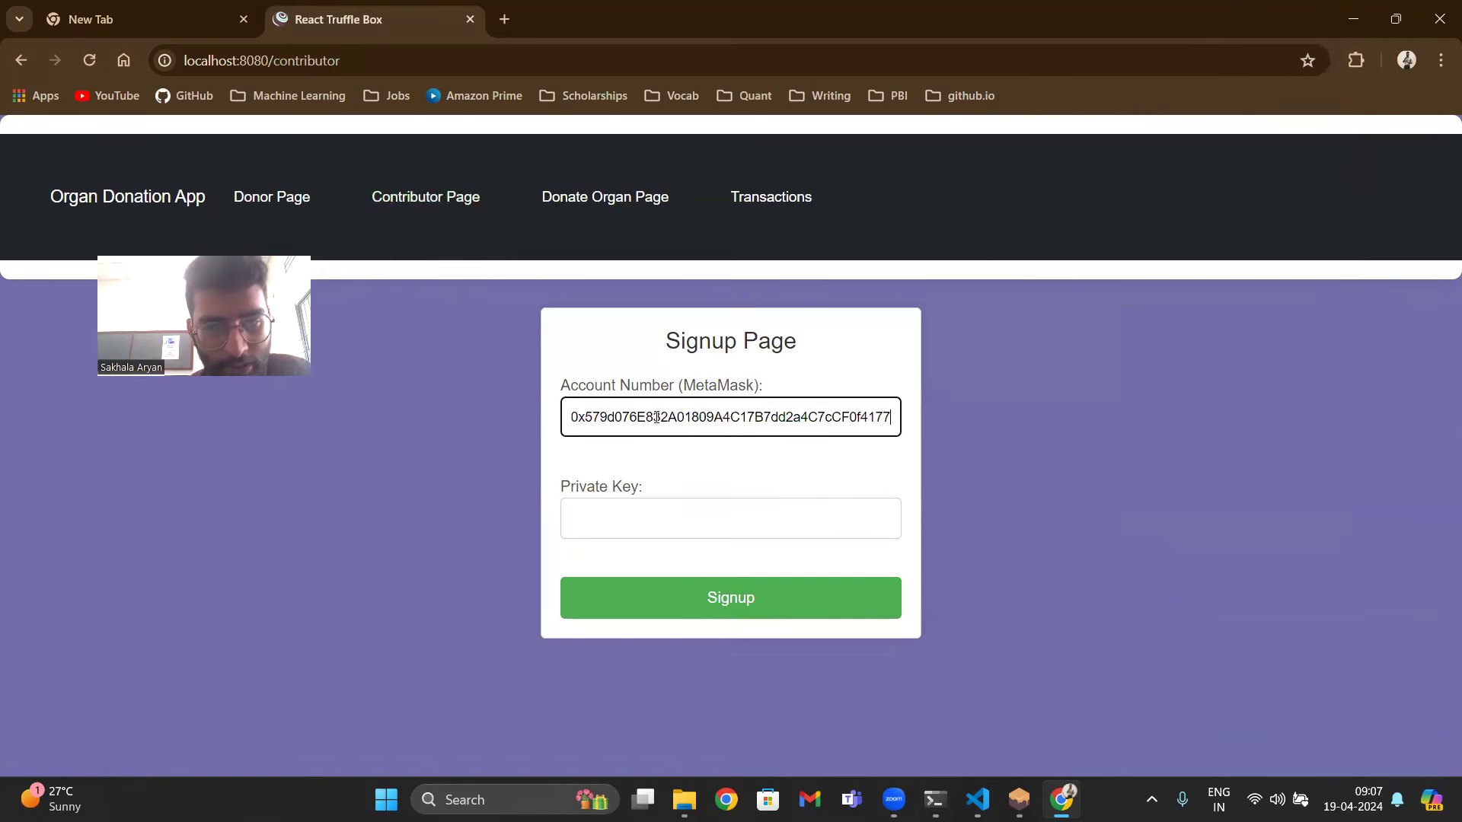
left_click(656, 517)
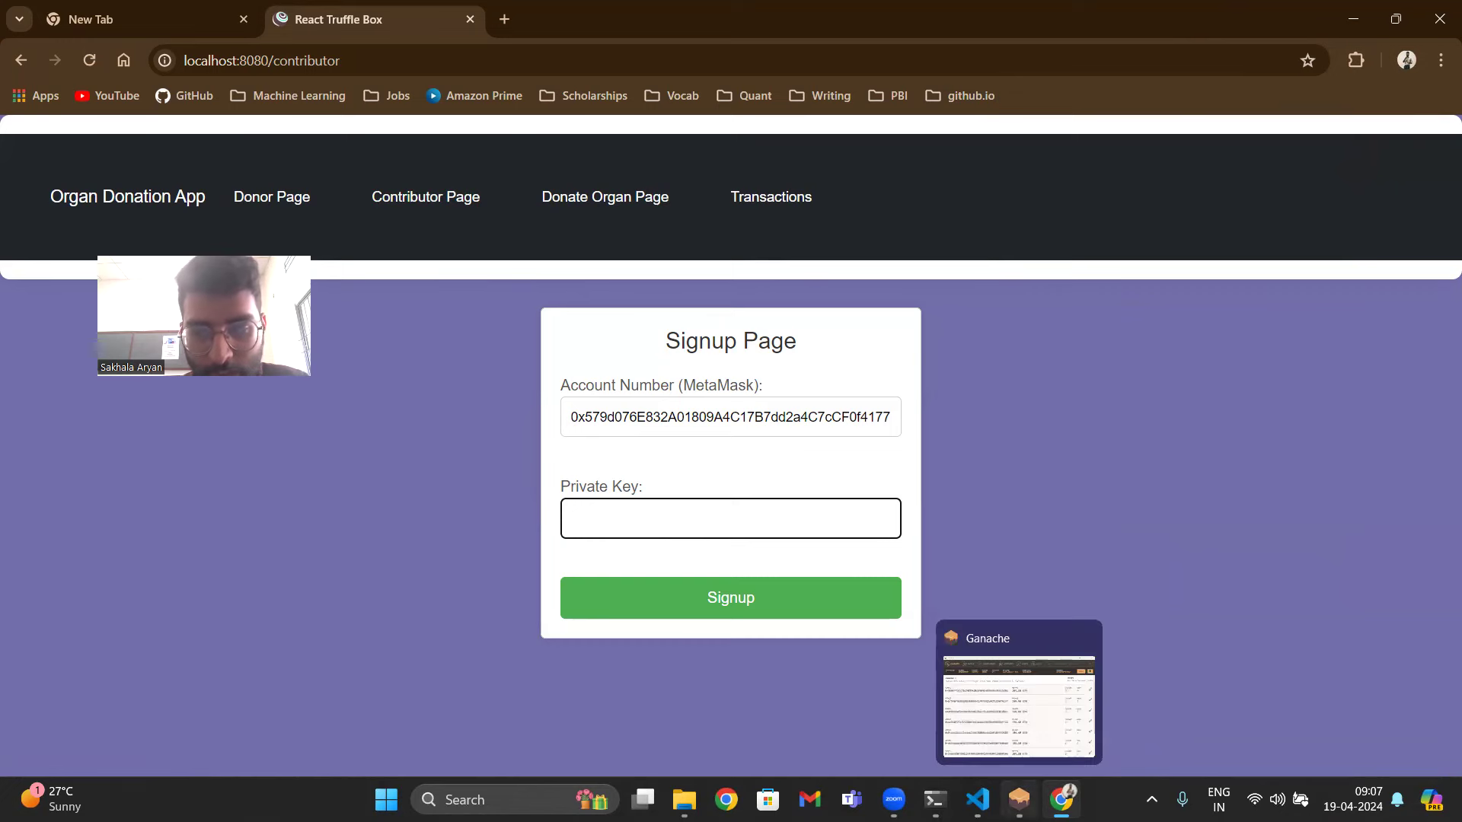
- Copy the index 1 account's private key from Ganache into the private key field
left_click(1018, 800)
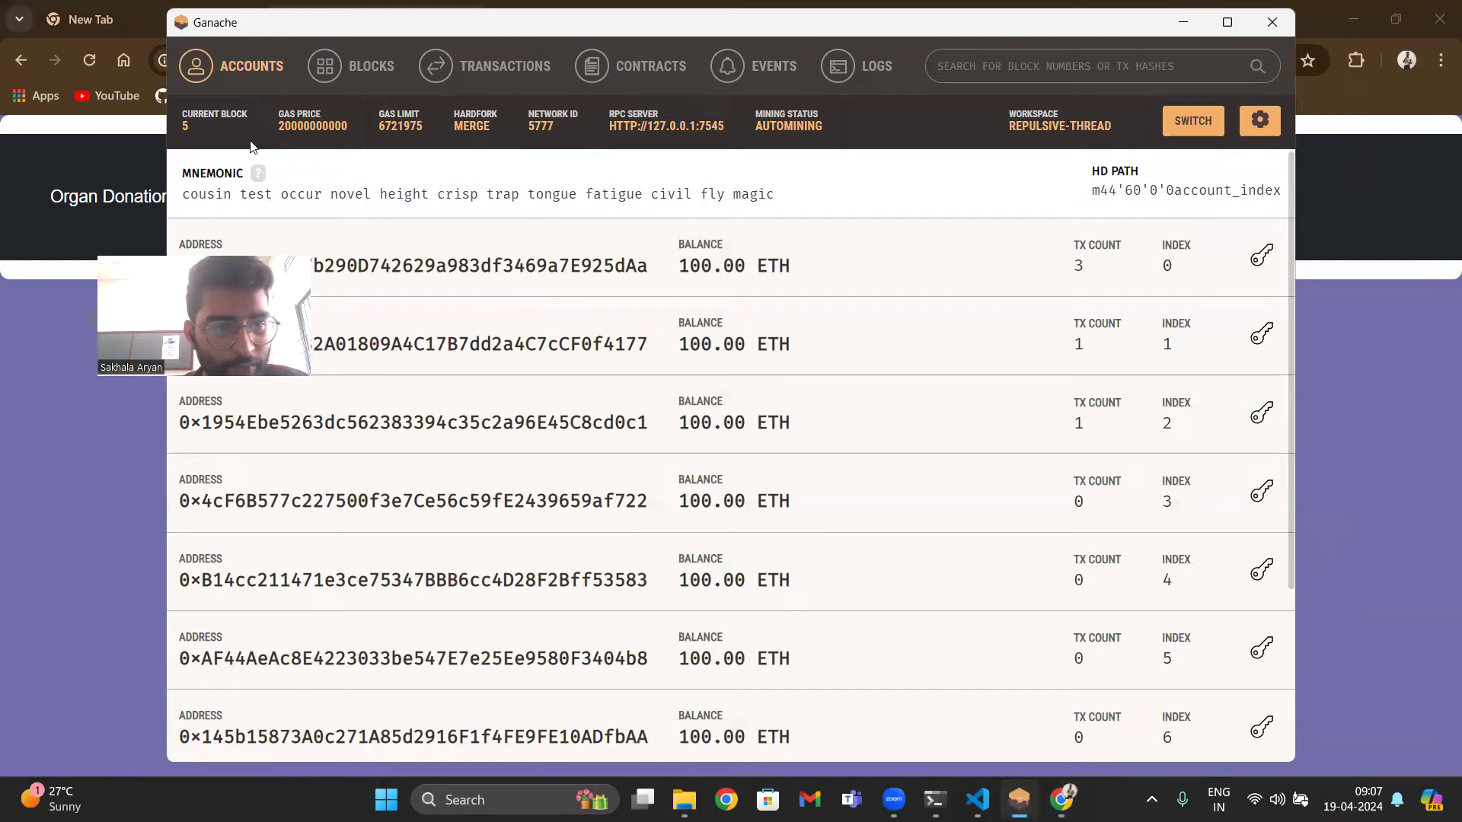
left_click(1262, 333)
double_click(677, 436)
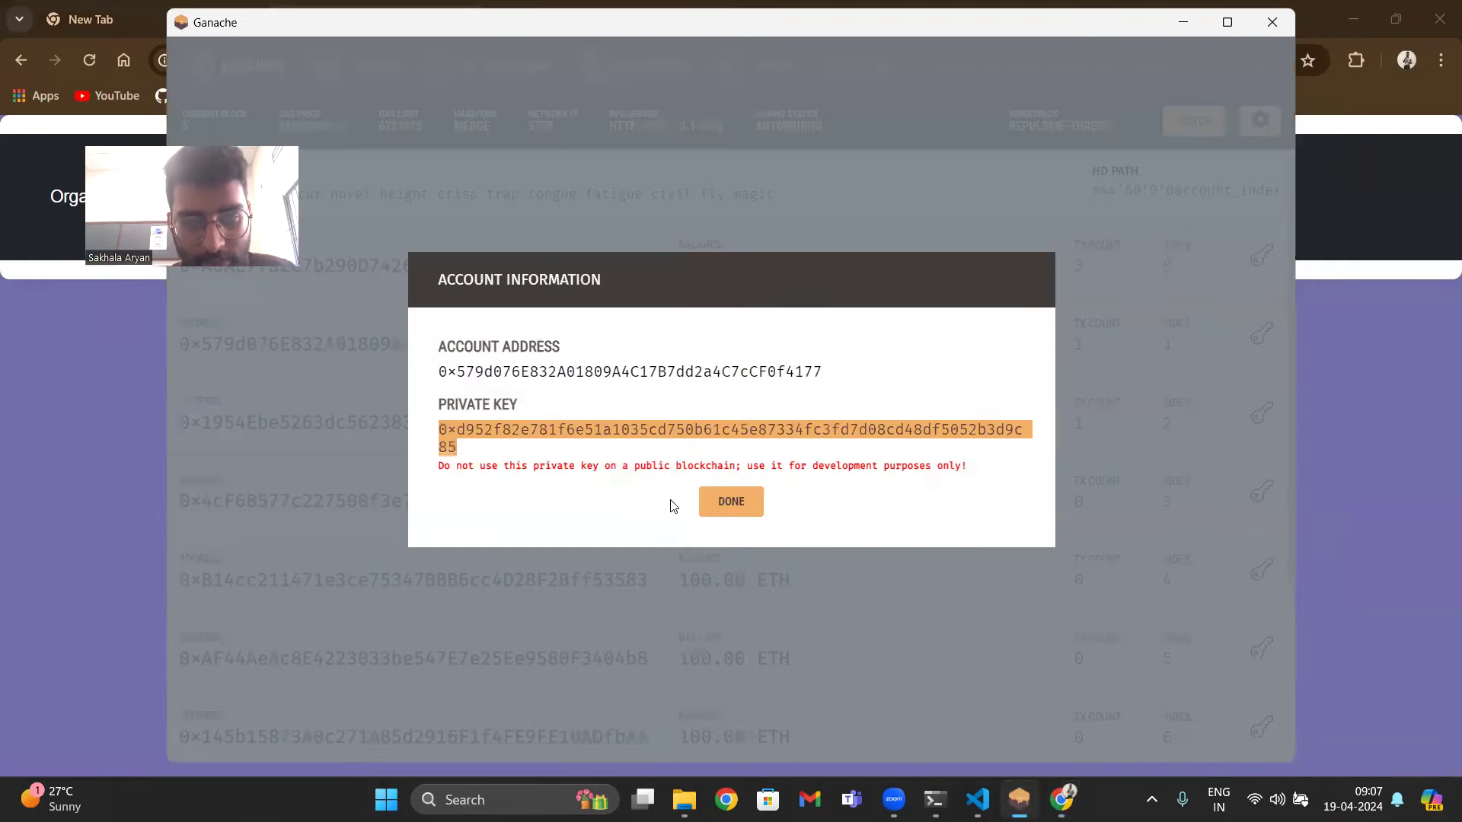
left_click(743, 504)
key("alt+Tab")
left_click(793, 509)
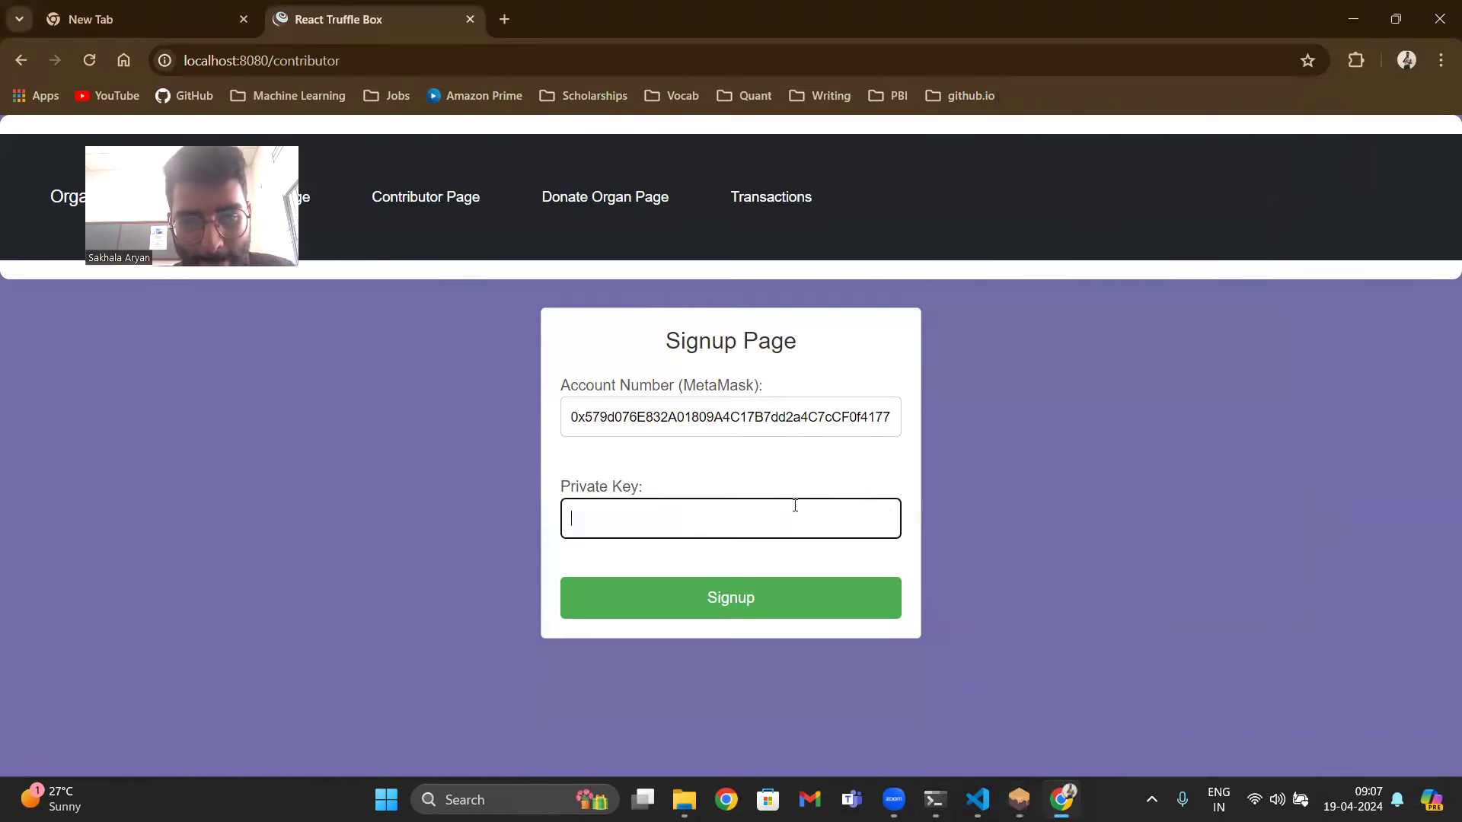
key("ctrl+v")
- Sign up, check the status showing Not Donated, and go back to signup
left_click(746, 600)
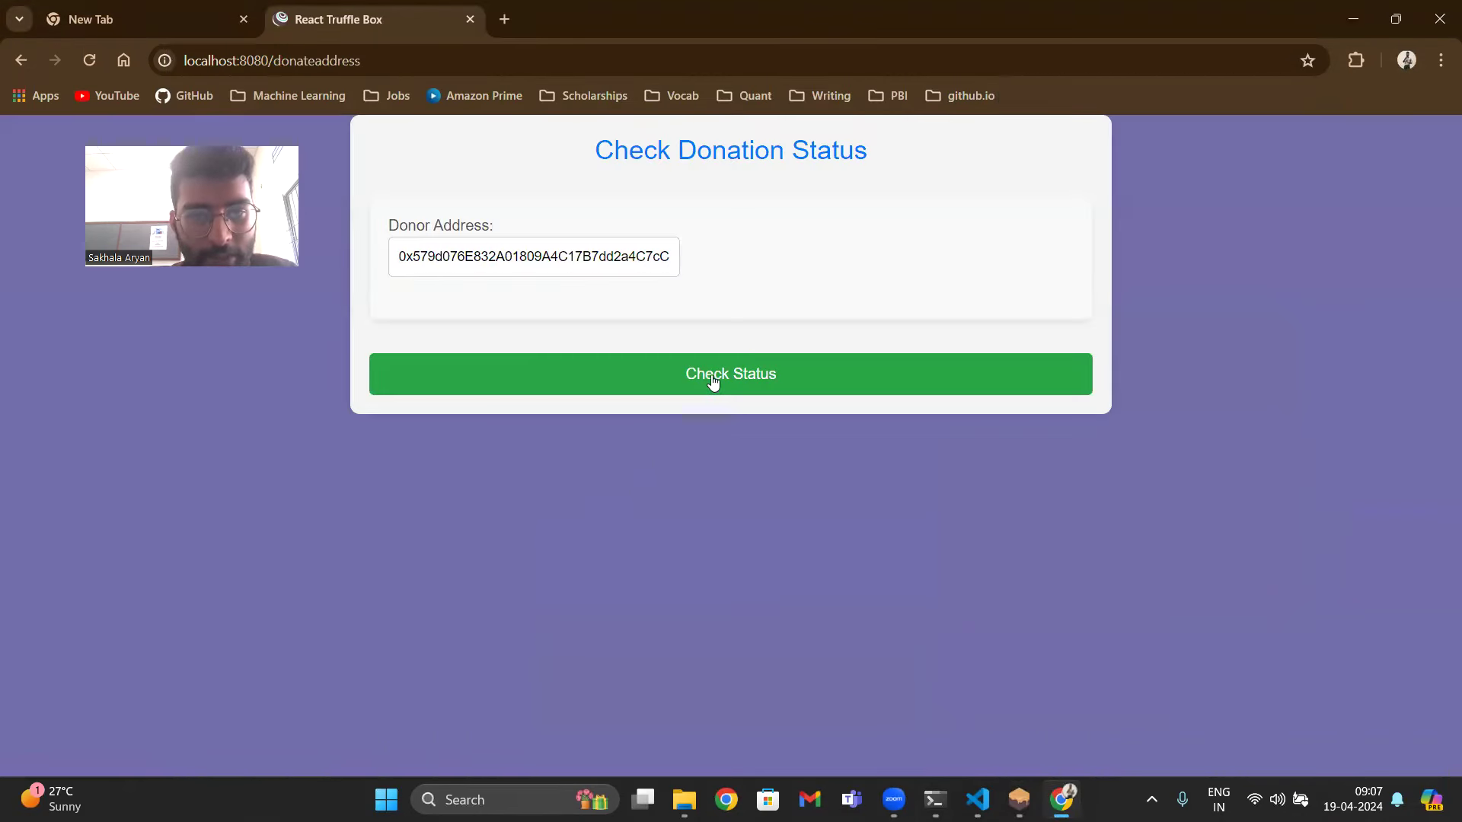
left_click(737, 380)
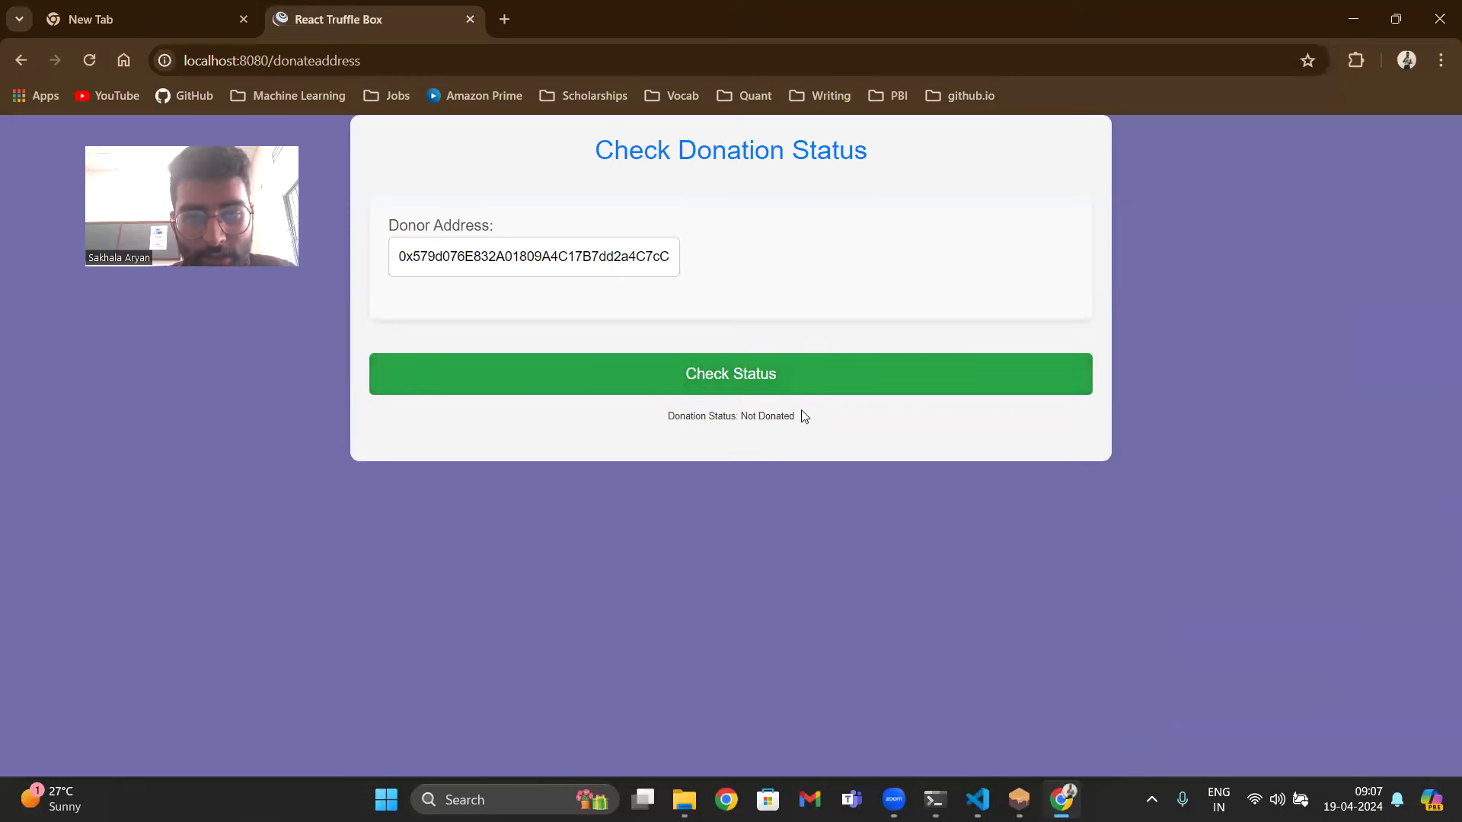
left_click_drag(798, 416, 739, 416)
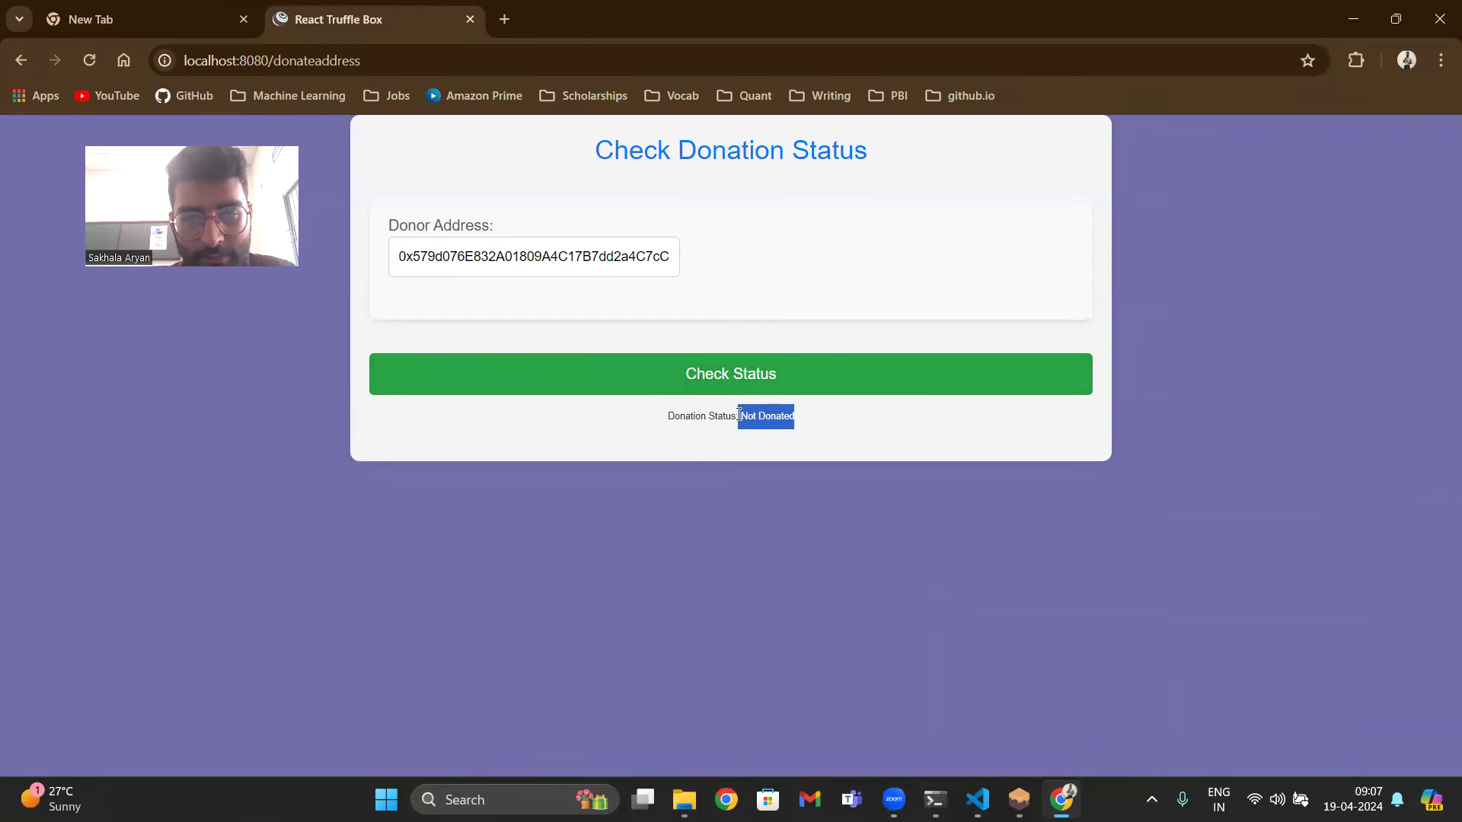
left_click(20, 61)
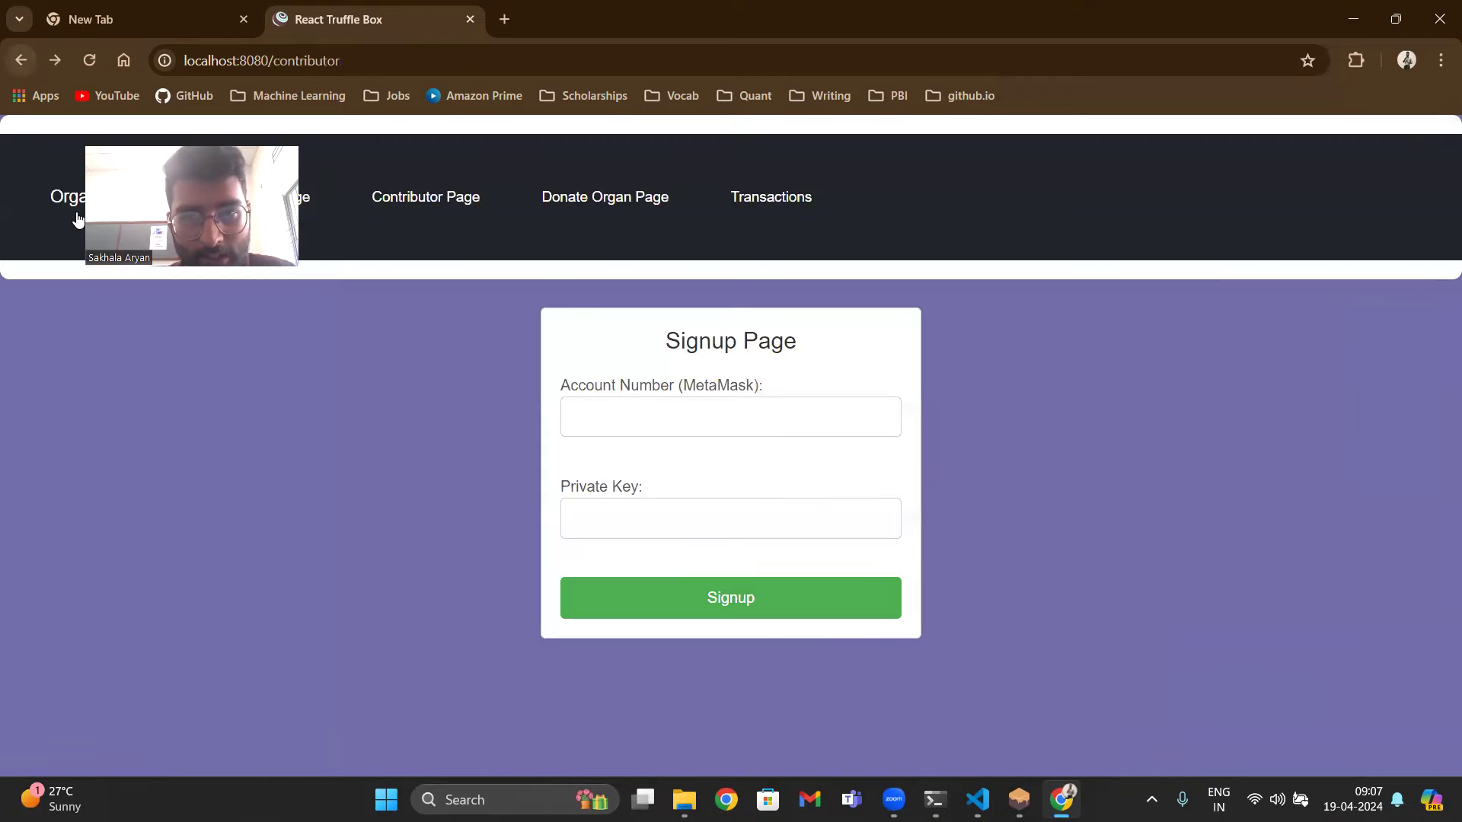
- Copy the first transaction's sender address into the contributor signup account number field
left_click(746, 200)
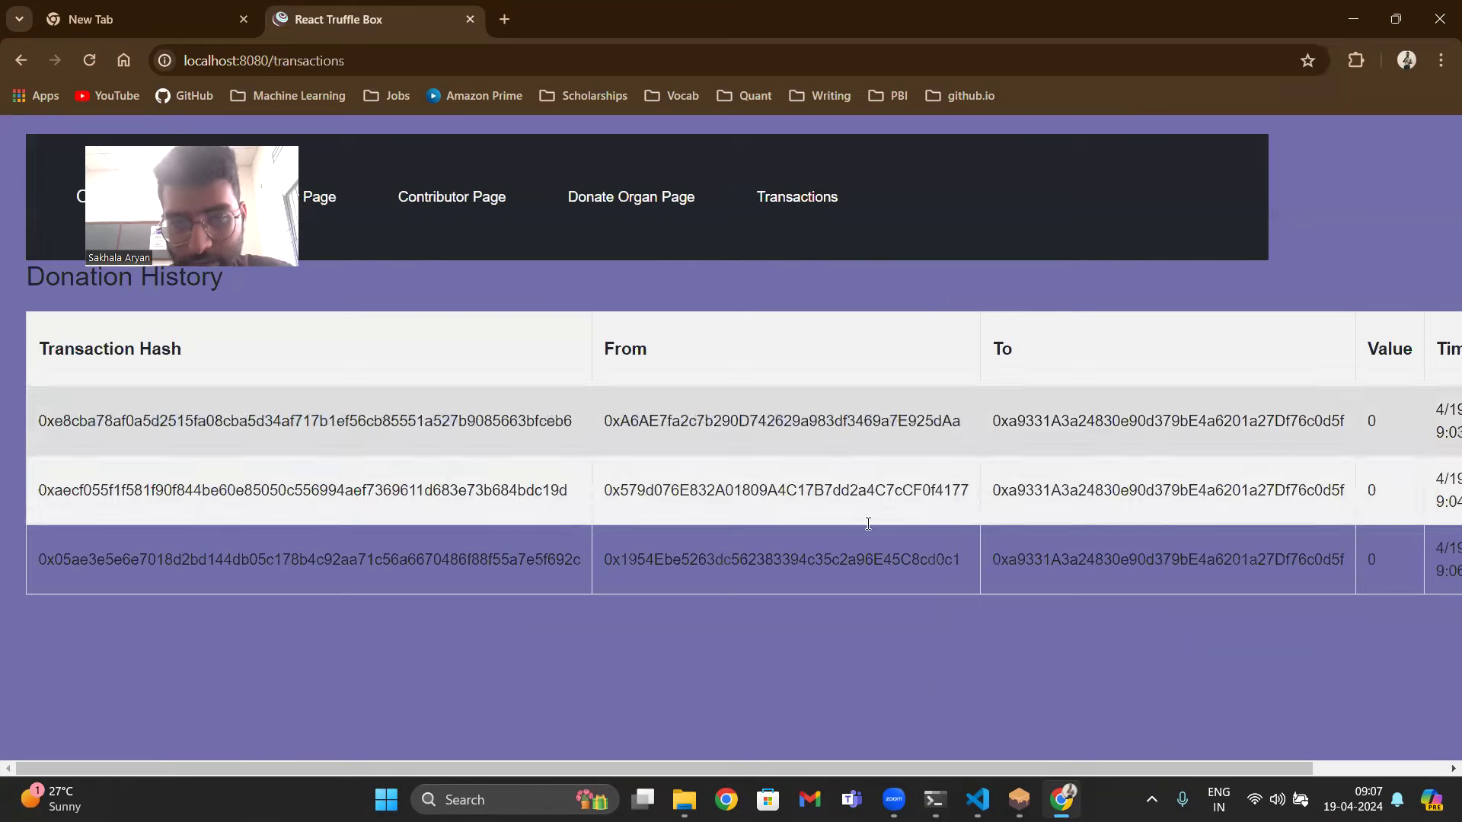
left_click_drag(1046, 765, 977, 748)
double_click(856, 405)
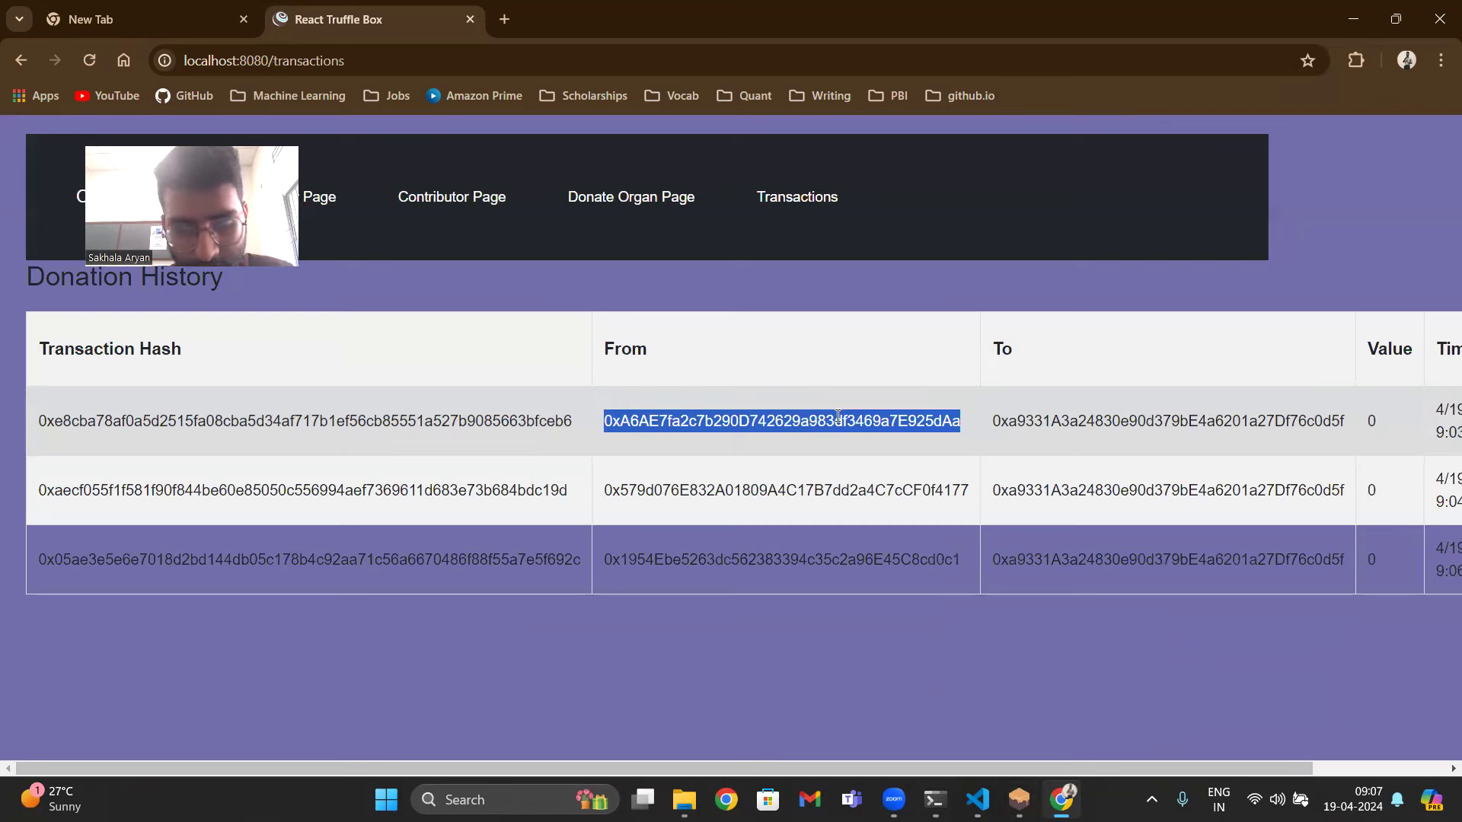
left_click(430, 199)
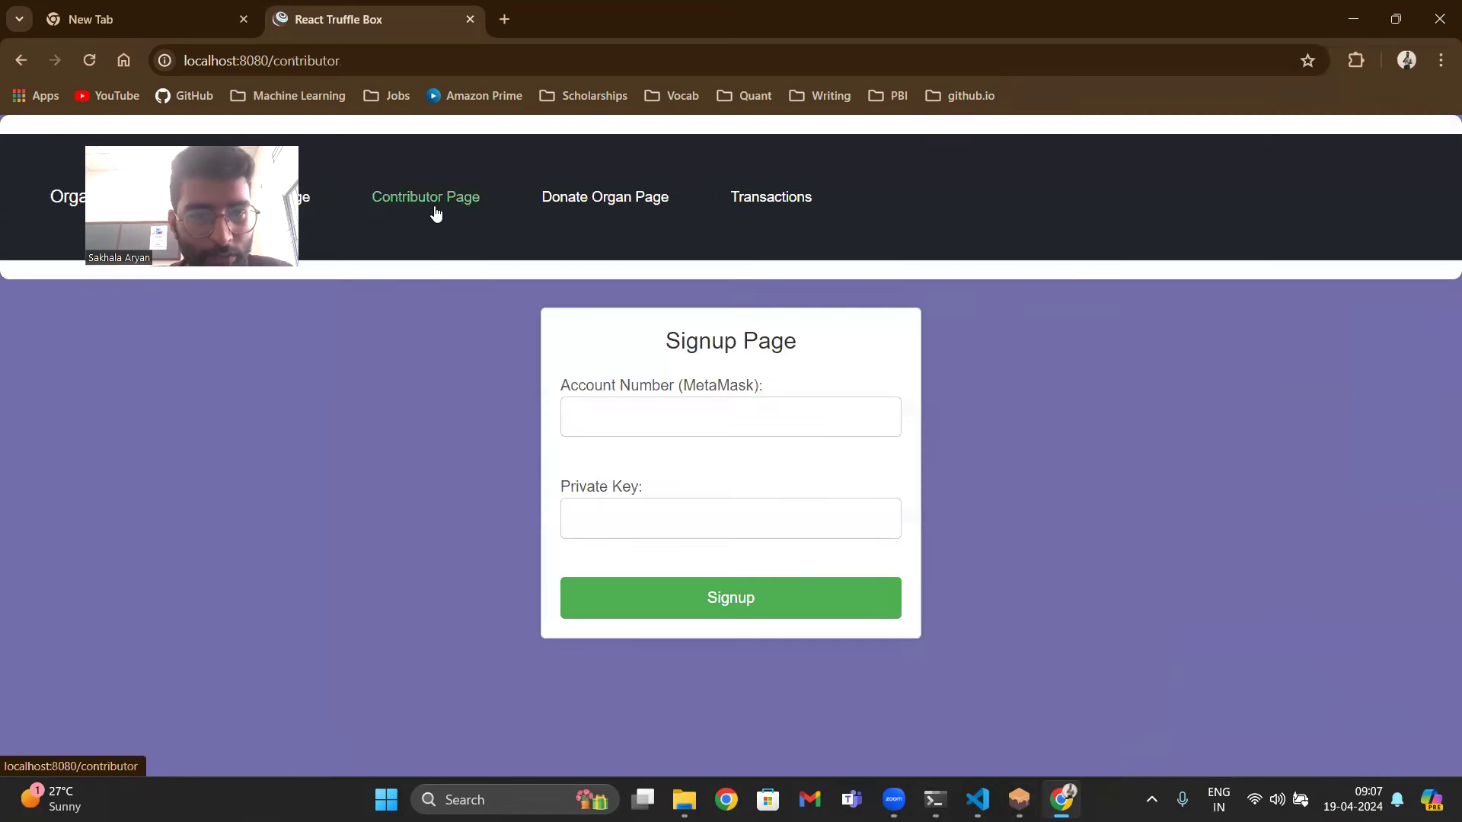
left_click(627, 415)
type("0xA6AE77a2c7b290D742629a983df3469a7E925dAa")
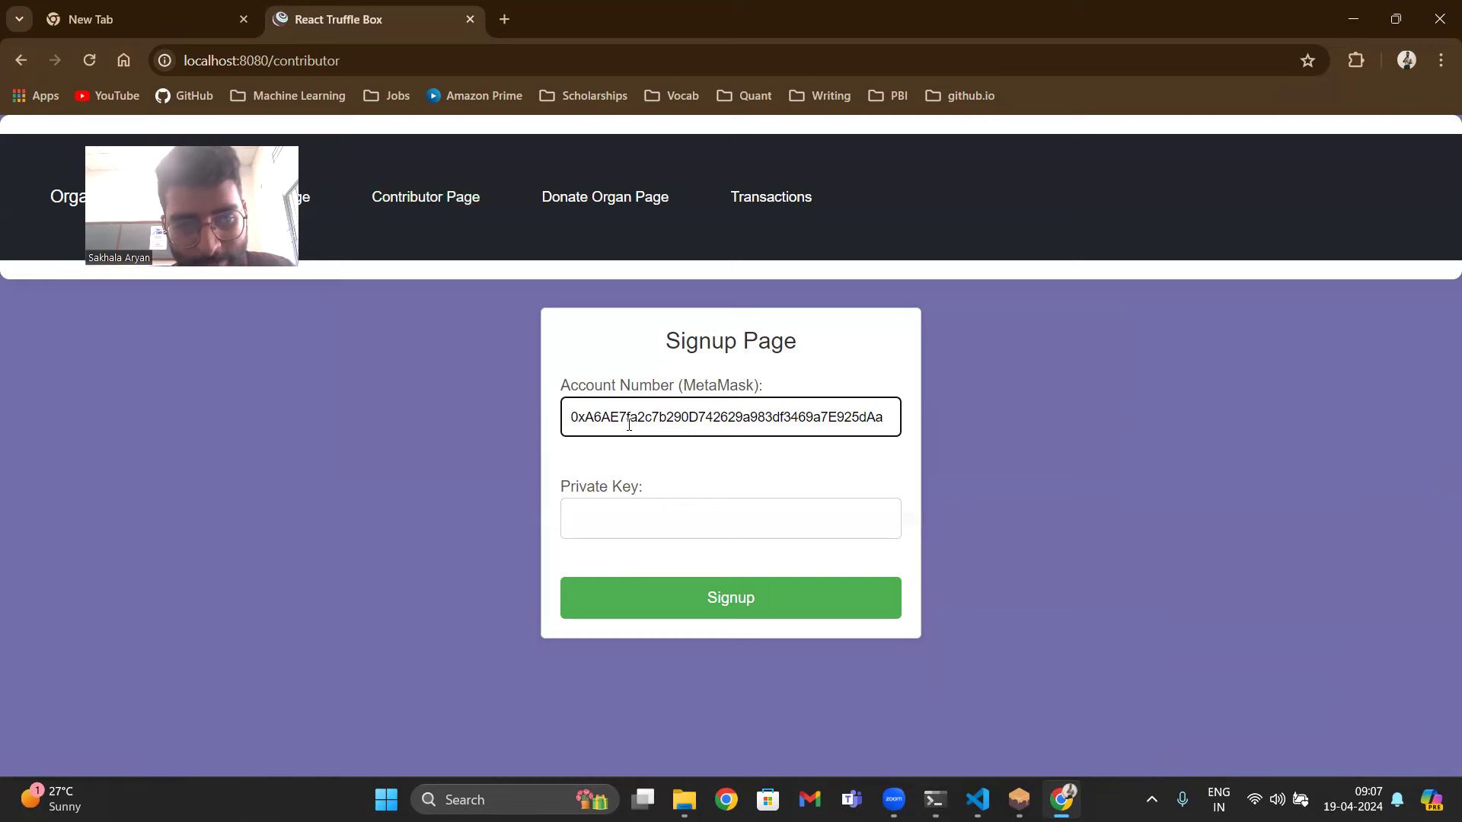
- Paste the index 0 Ganache account's private key into the private key field
key("alt+Tab")
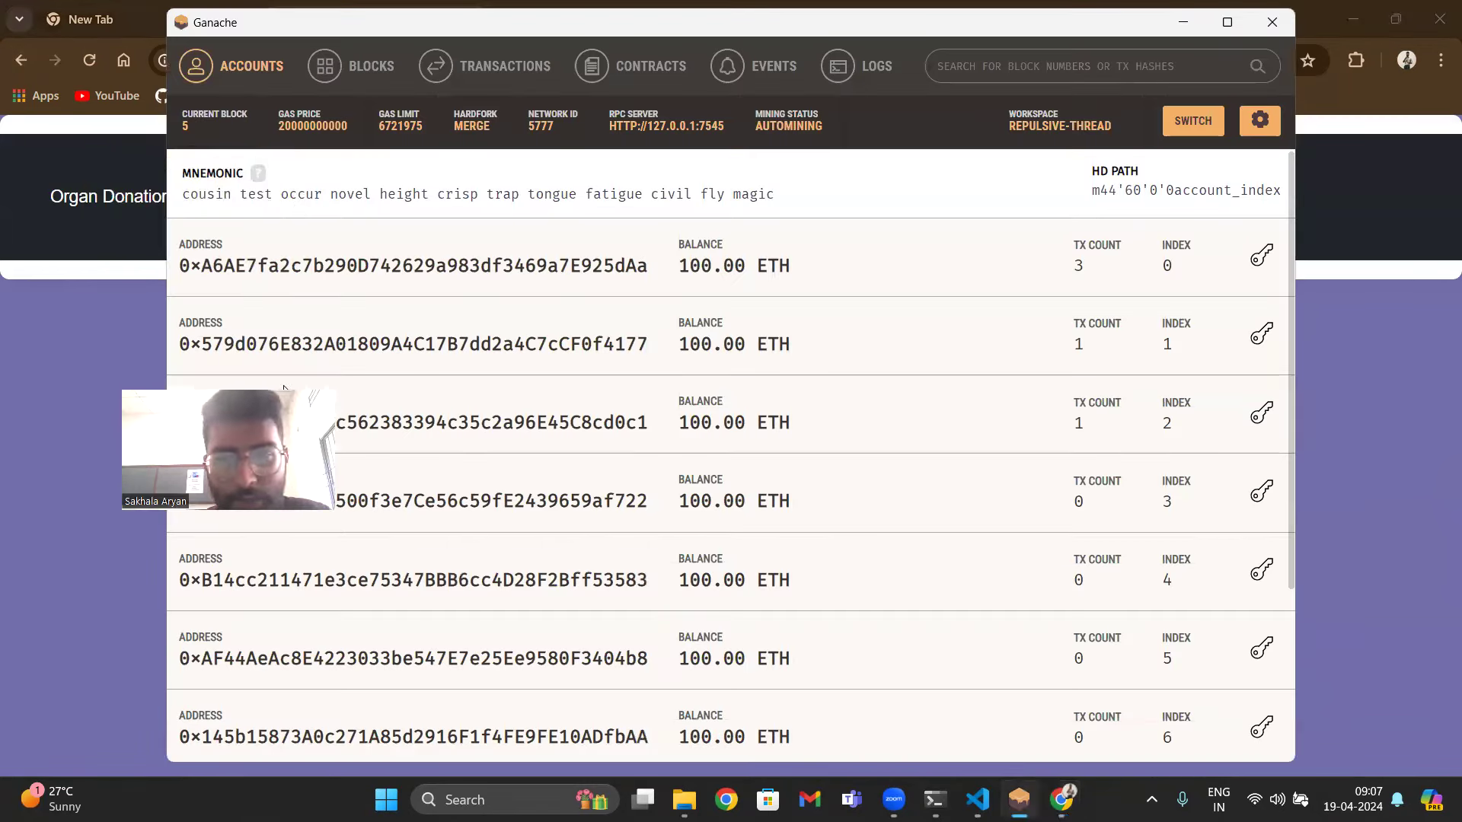
left_click(1261, 255)
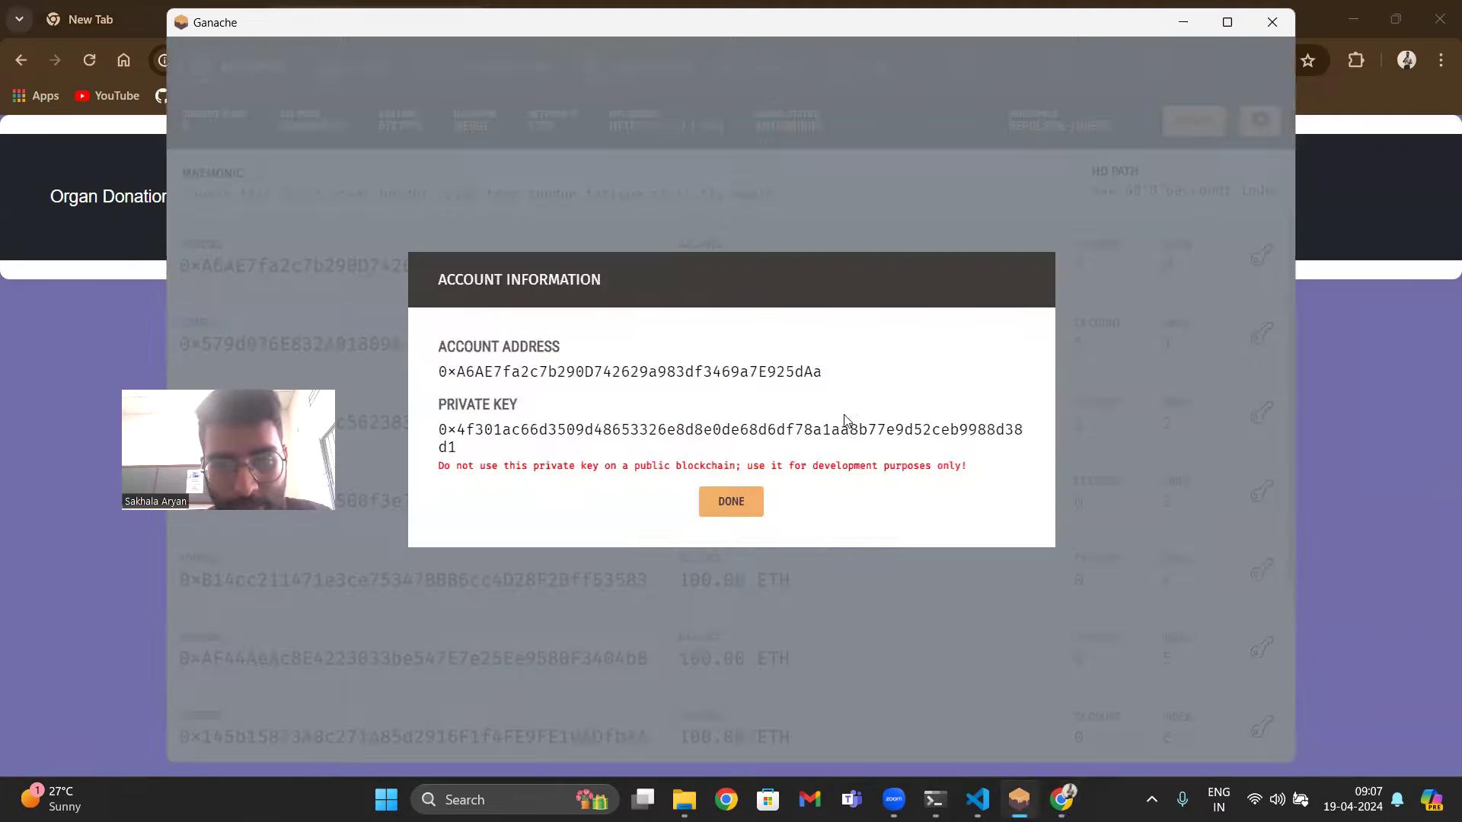
double_click(846, 428)
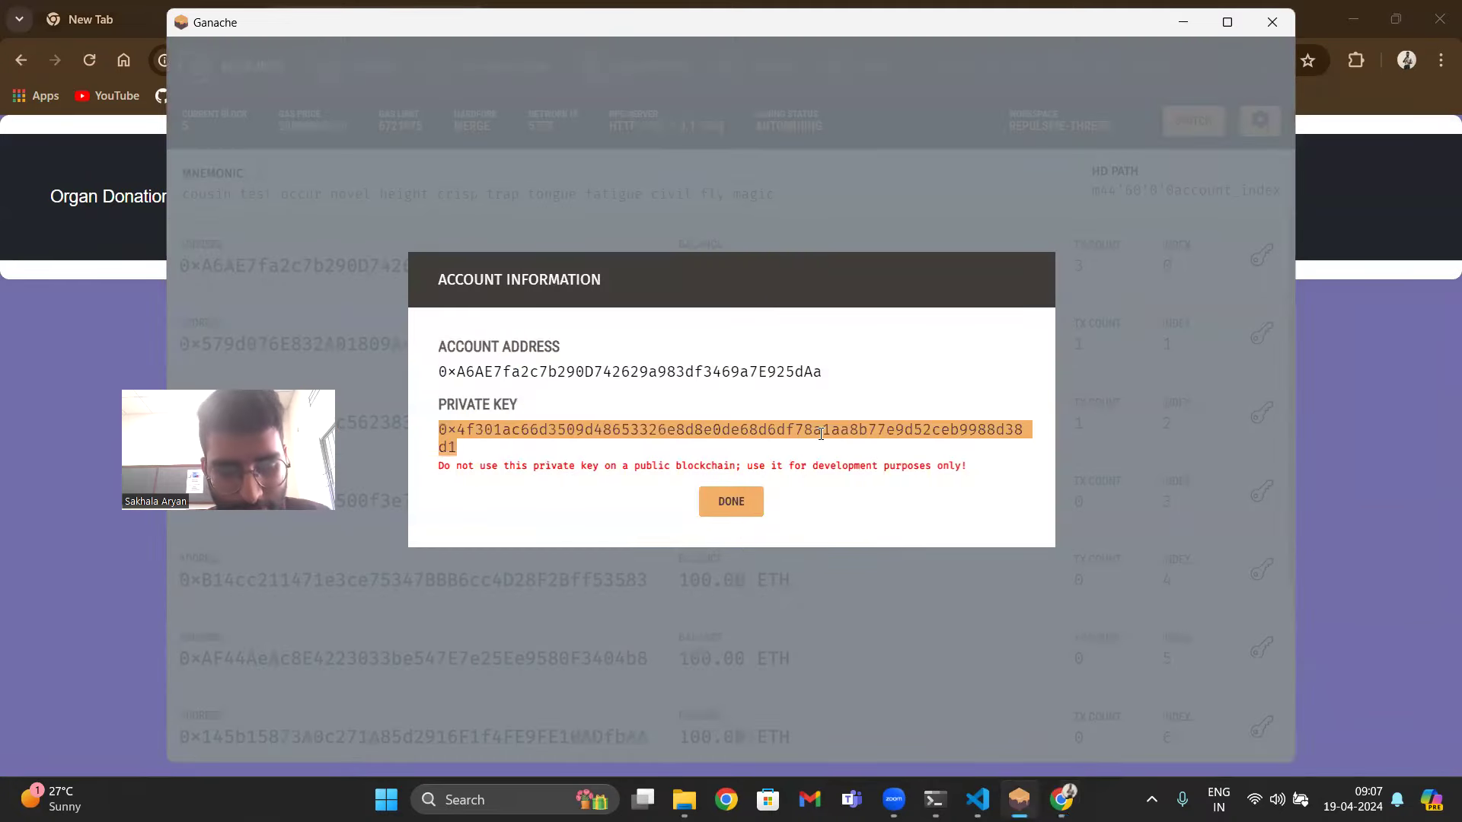
left_click(731, 501)
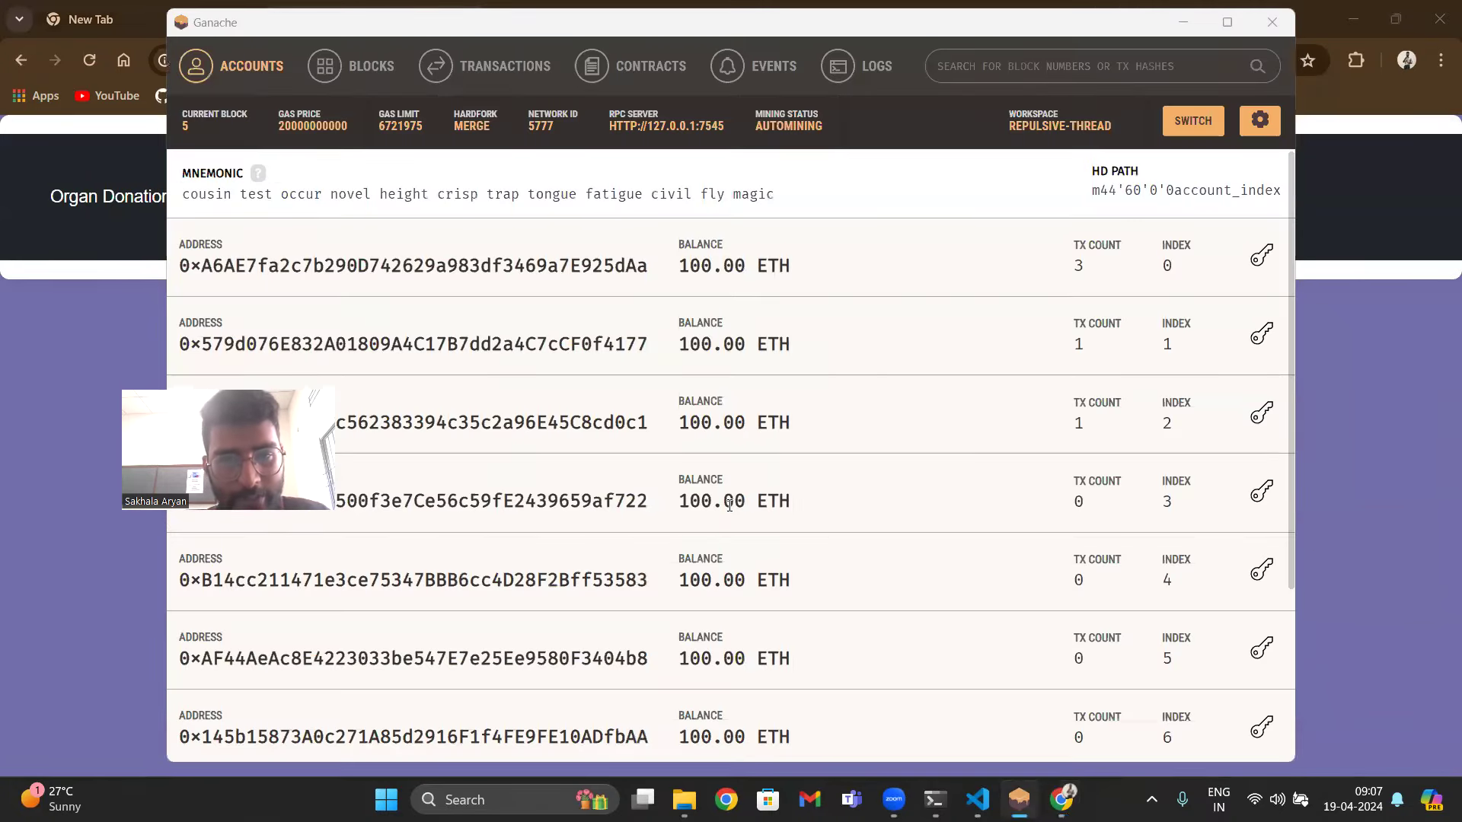
key("alt+Tab")
left_click(677, 521)
key("ctrl+v")
- Sign up and check the donation status, which now reads Donated
left_click(683, 598)
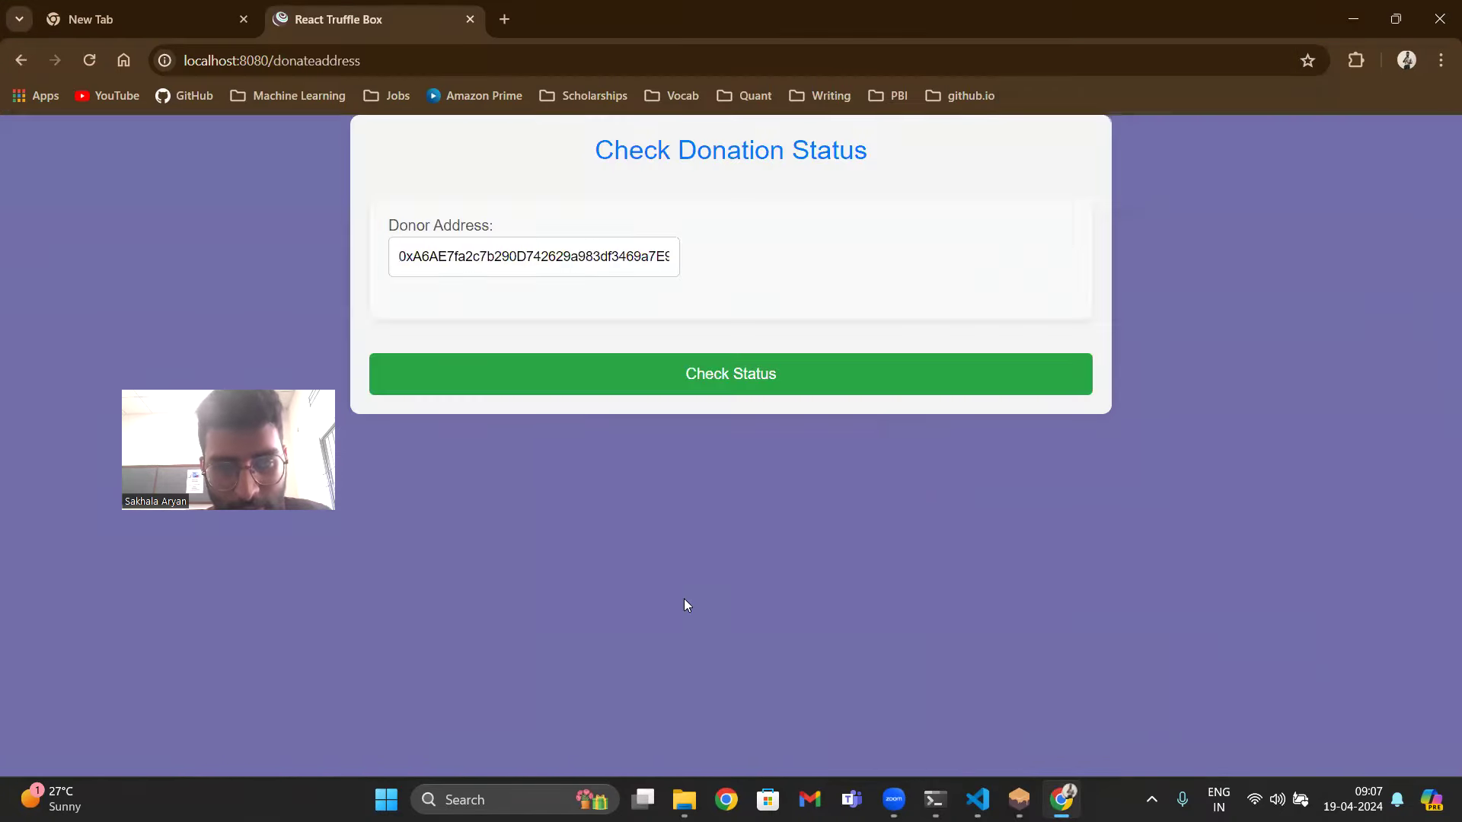
left_click(785, 382)
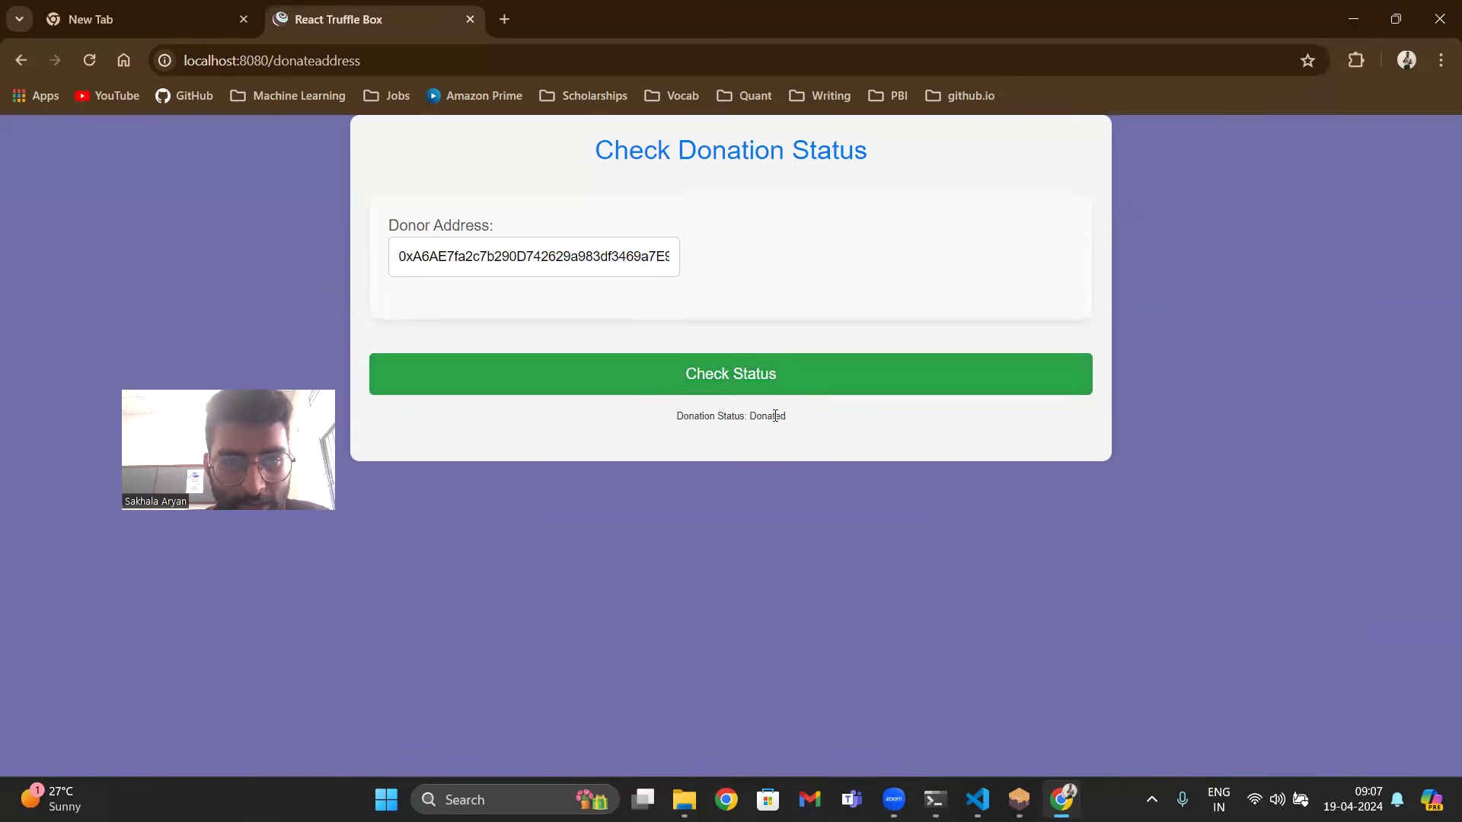
left_click_drag(826, 421, 648, 412)
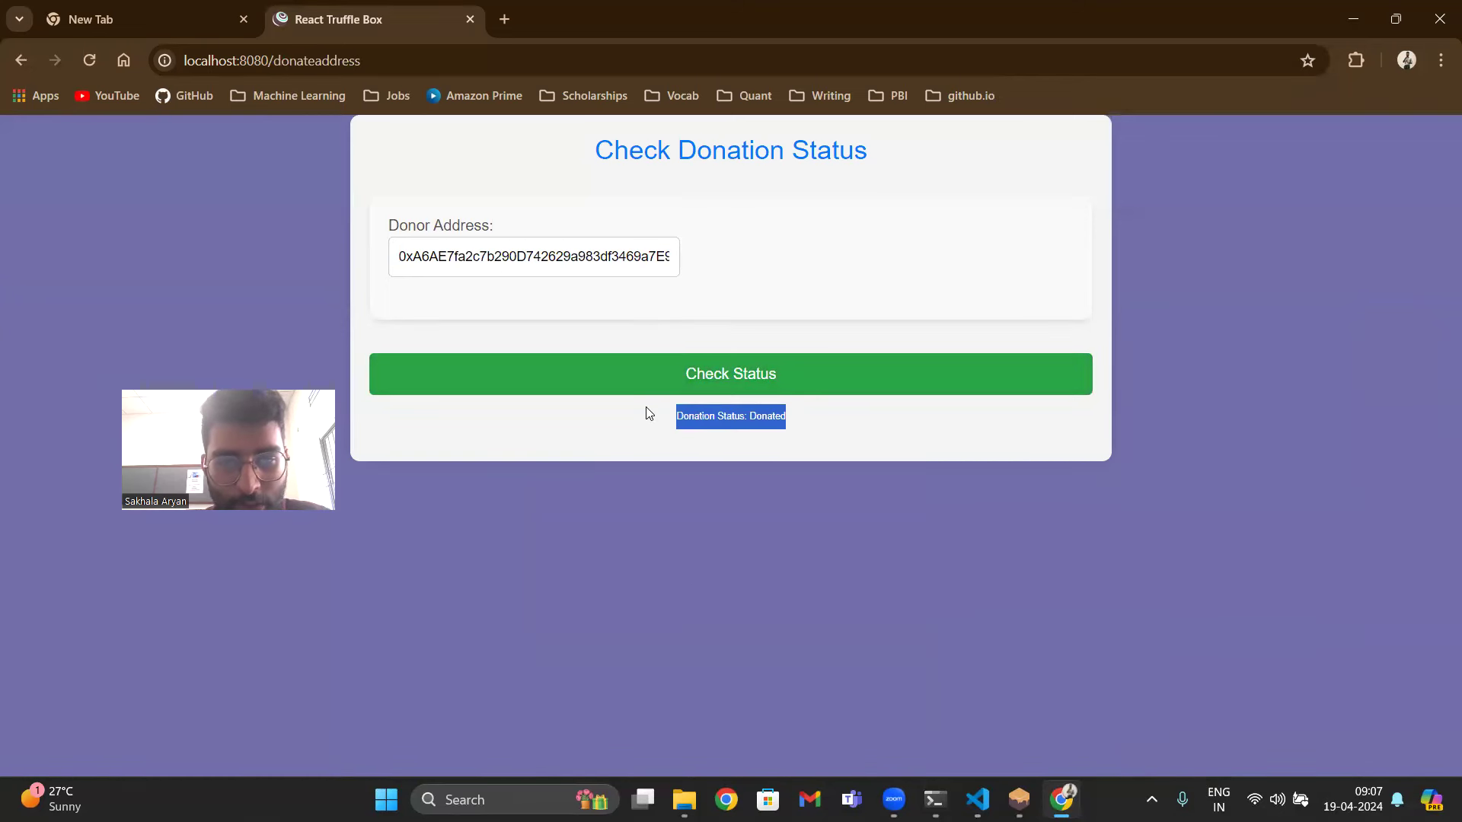
left_click(623, 522)
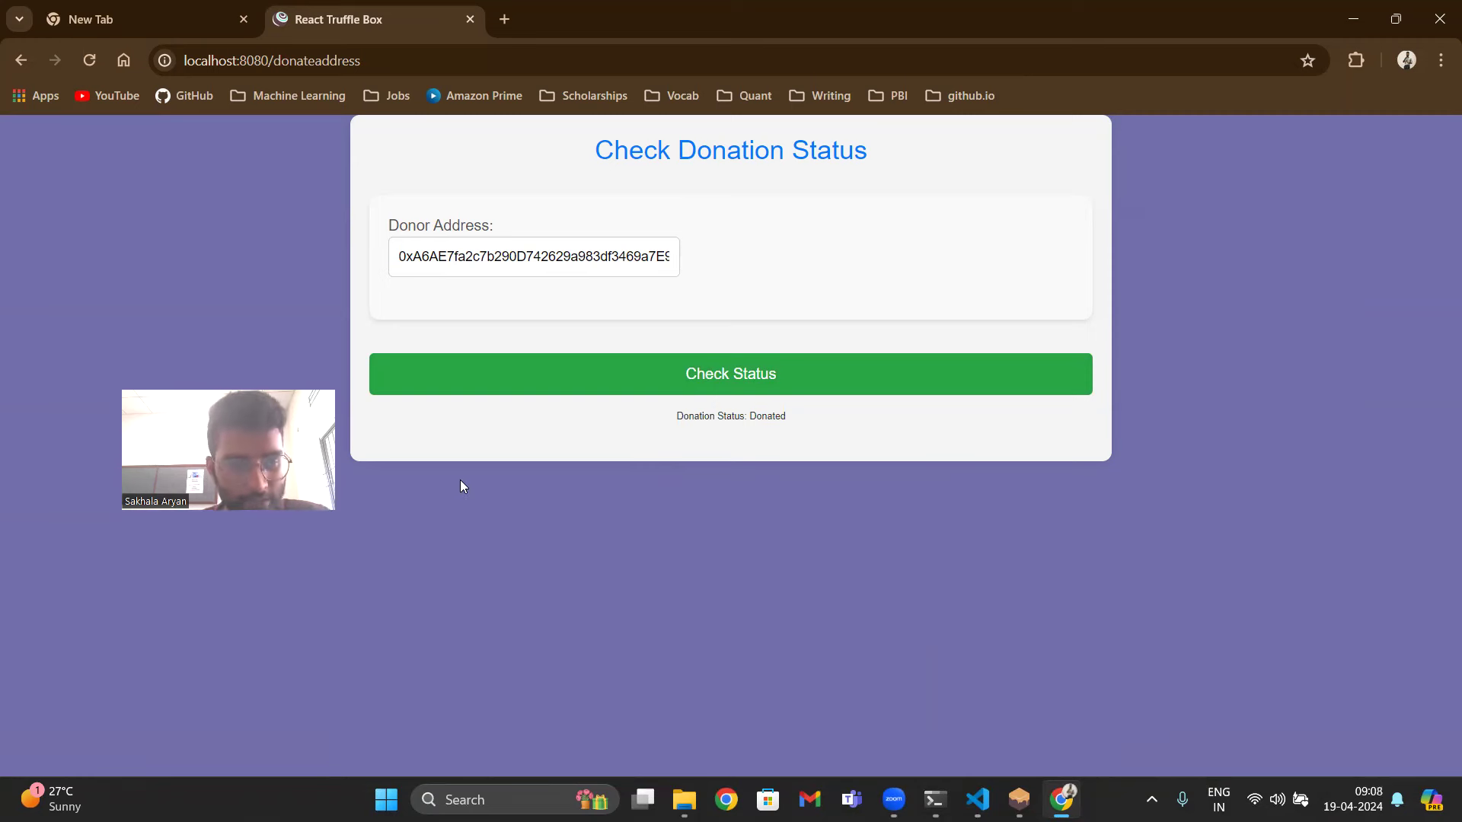